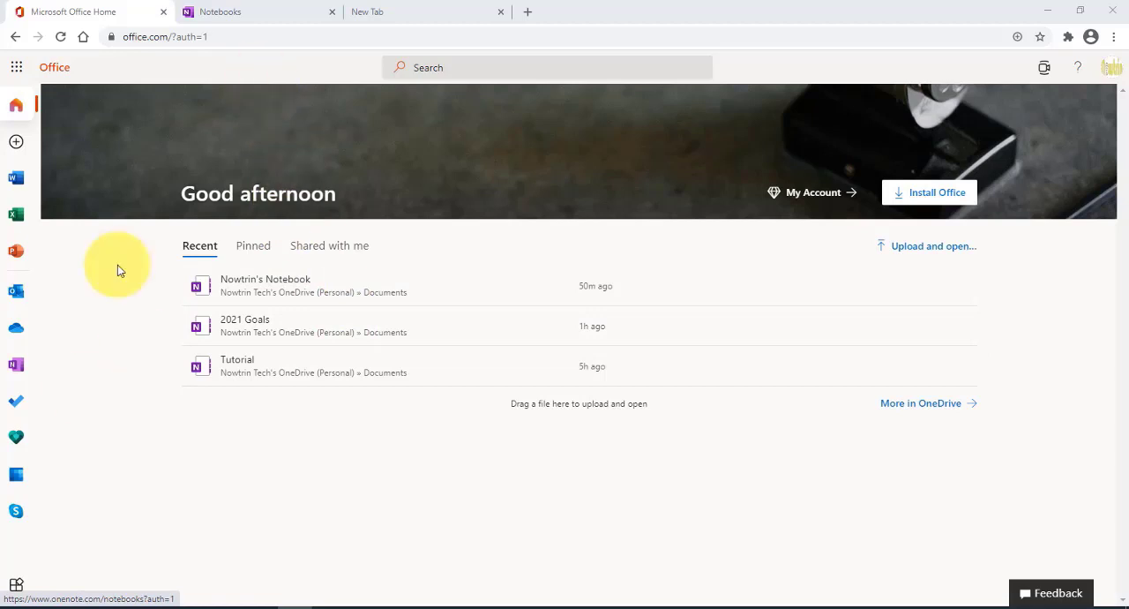
Step: Open the OneNote notebooks list from the Office home page, including through the app launcher
click(14, 369)
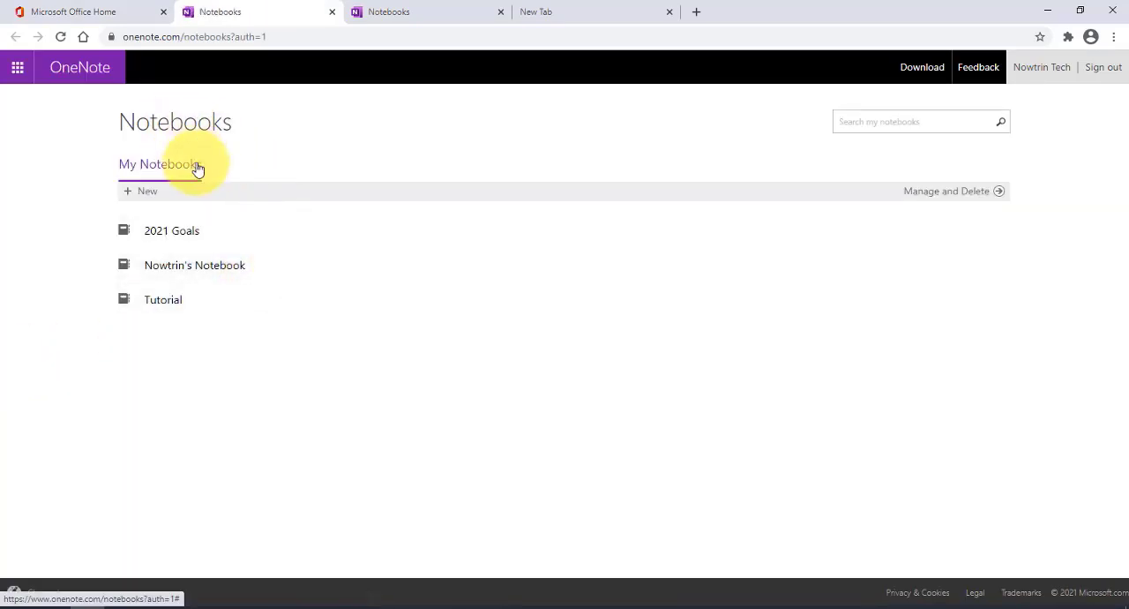
click(104, 12)
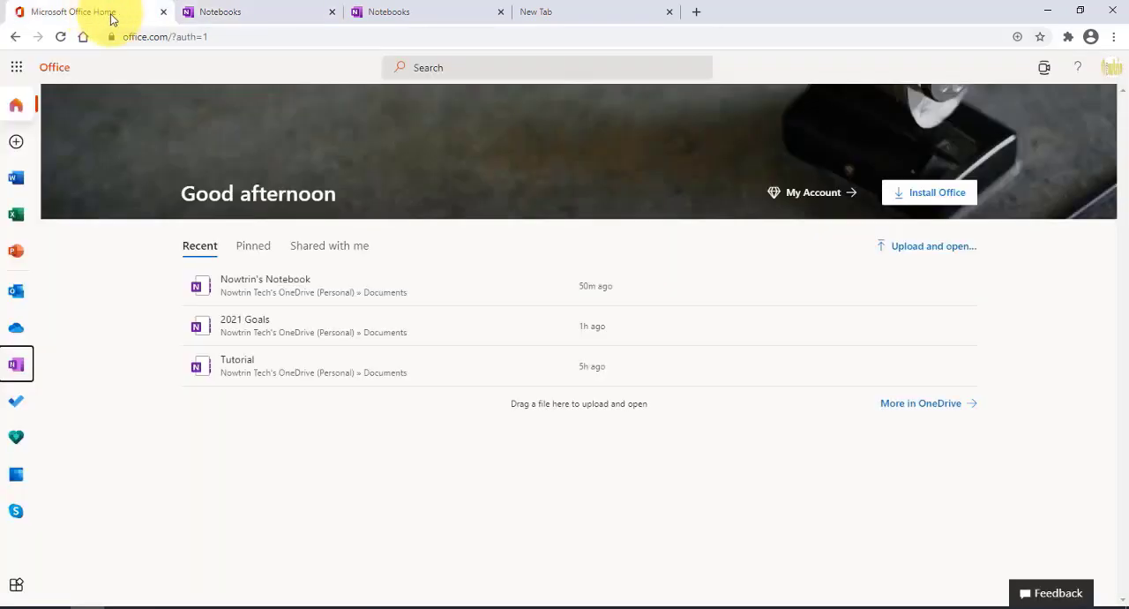
click(17, 69)
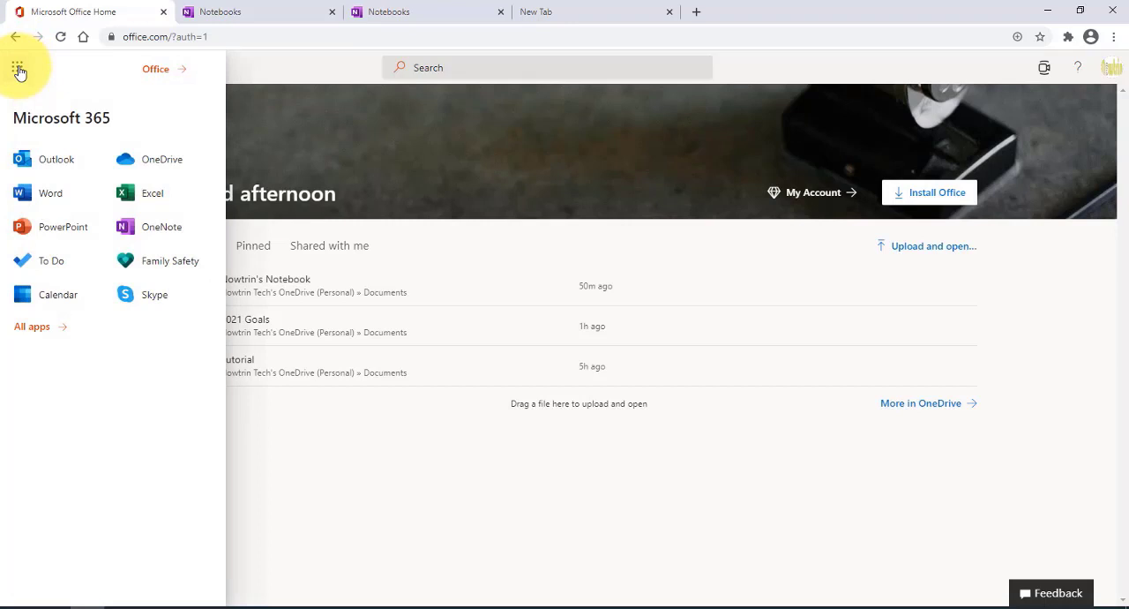
click(150, 232)
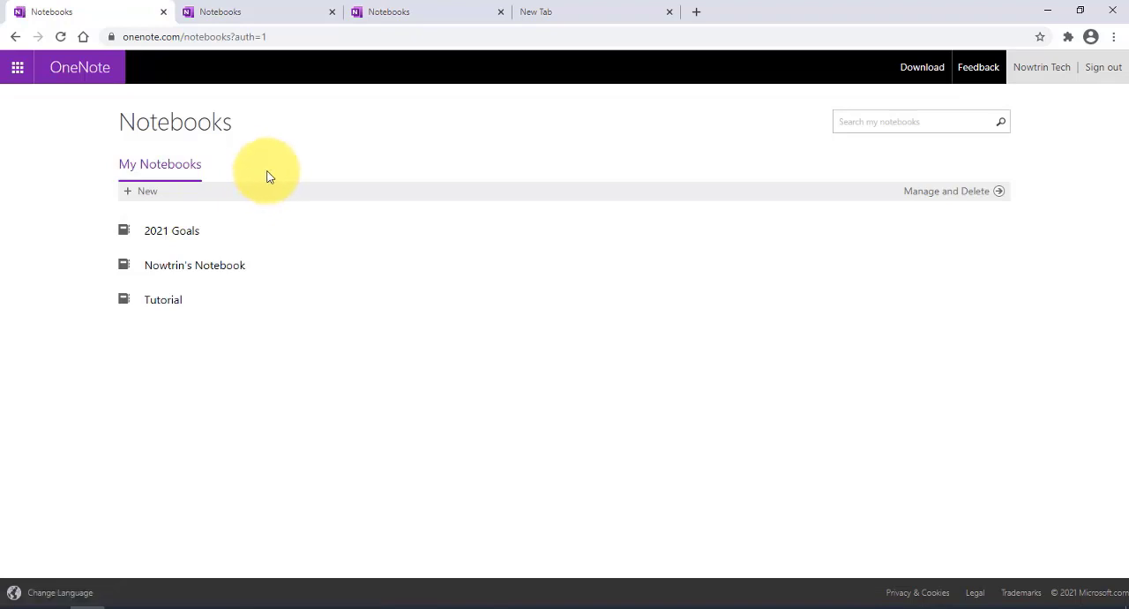
Step: Switch to OneDrive to view the file types it can create, and return to the OneNote notebooks list
click(19, 70)
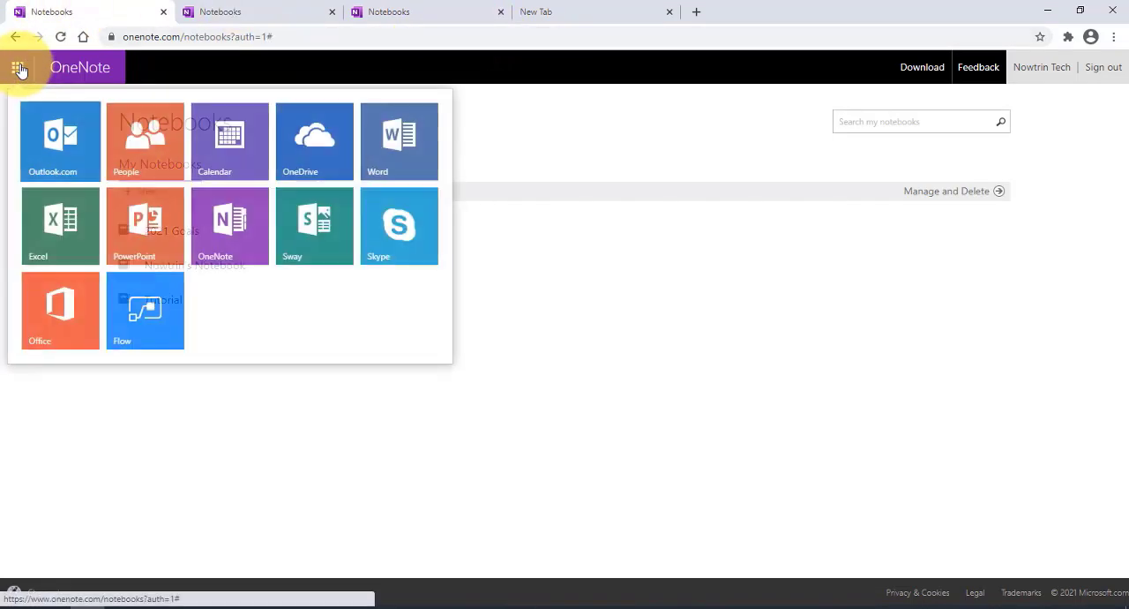
click(313, 151)
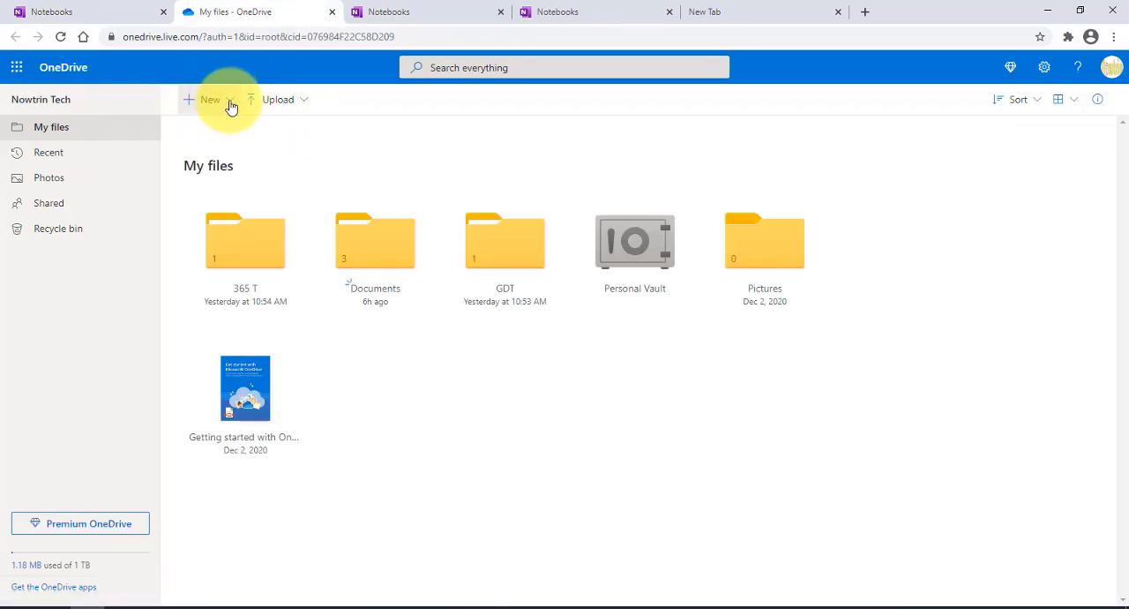
click(228, 103)
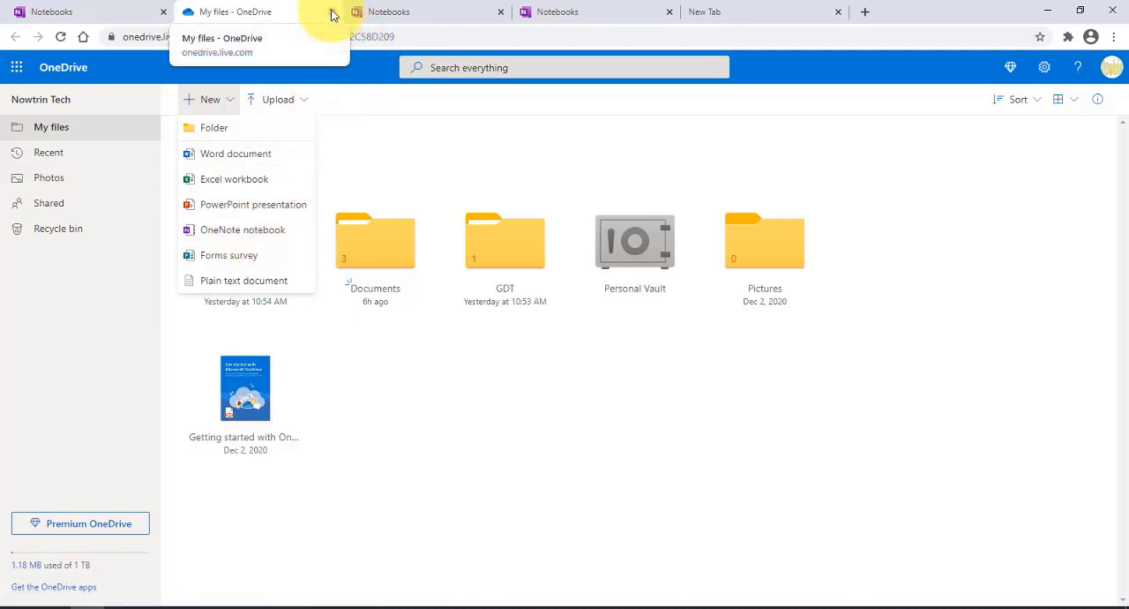
click(392, 12)
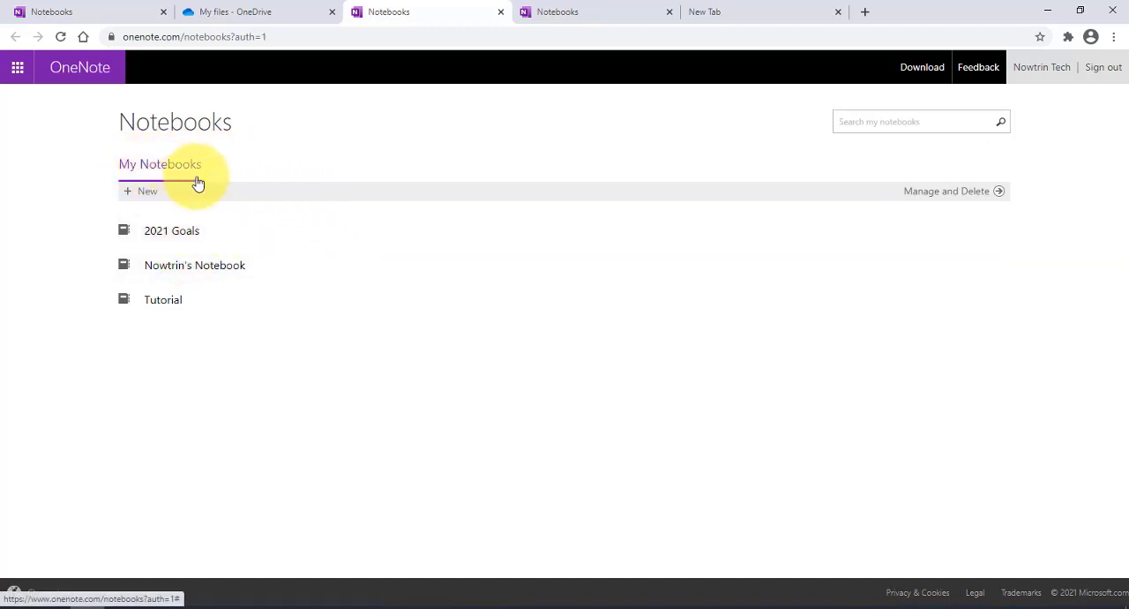
Step: Create a new notebook named Tech Conference
click(139, 194)
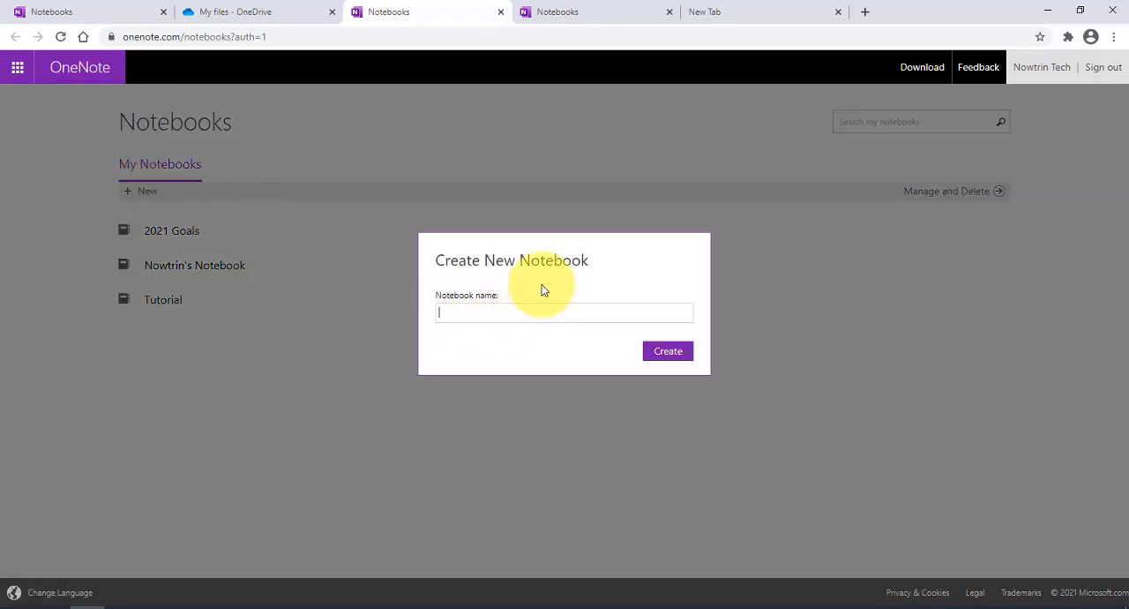
text(T)
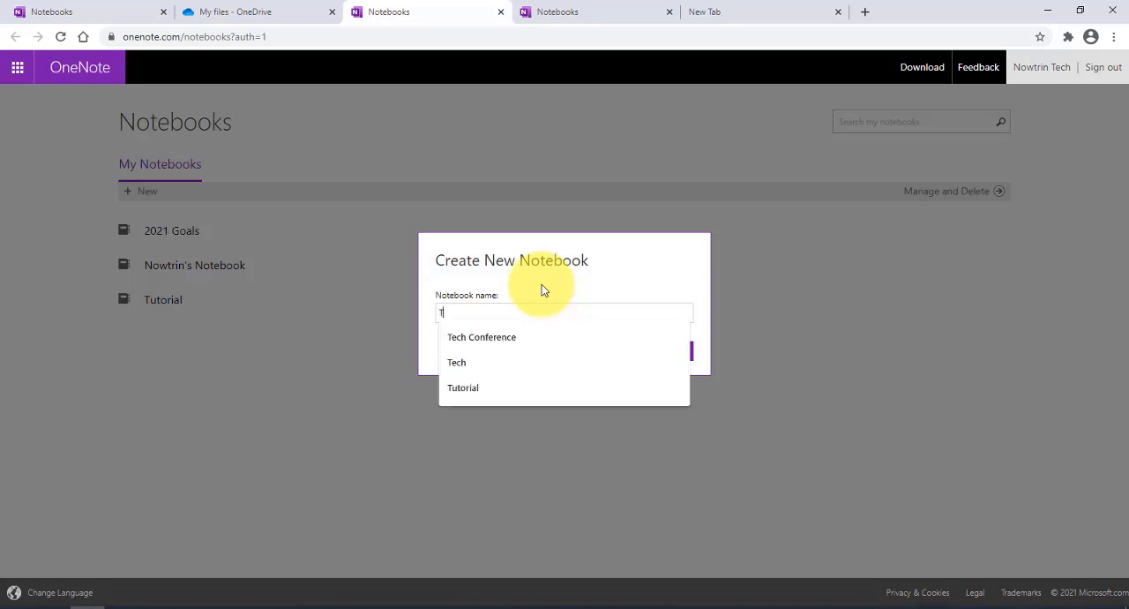
text(ech C)
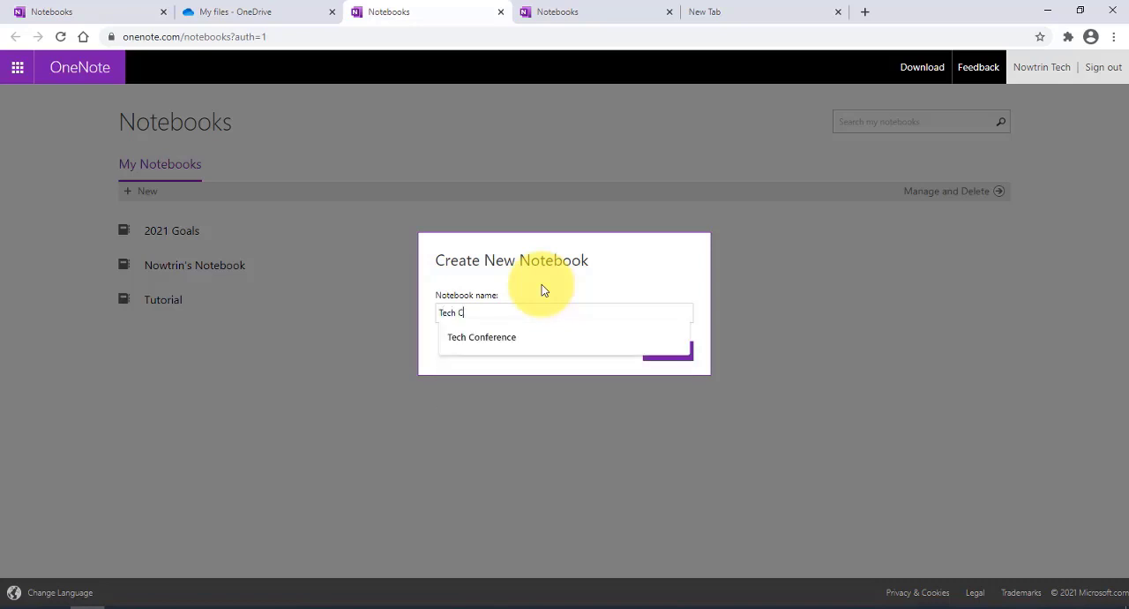
text(onference)
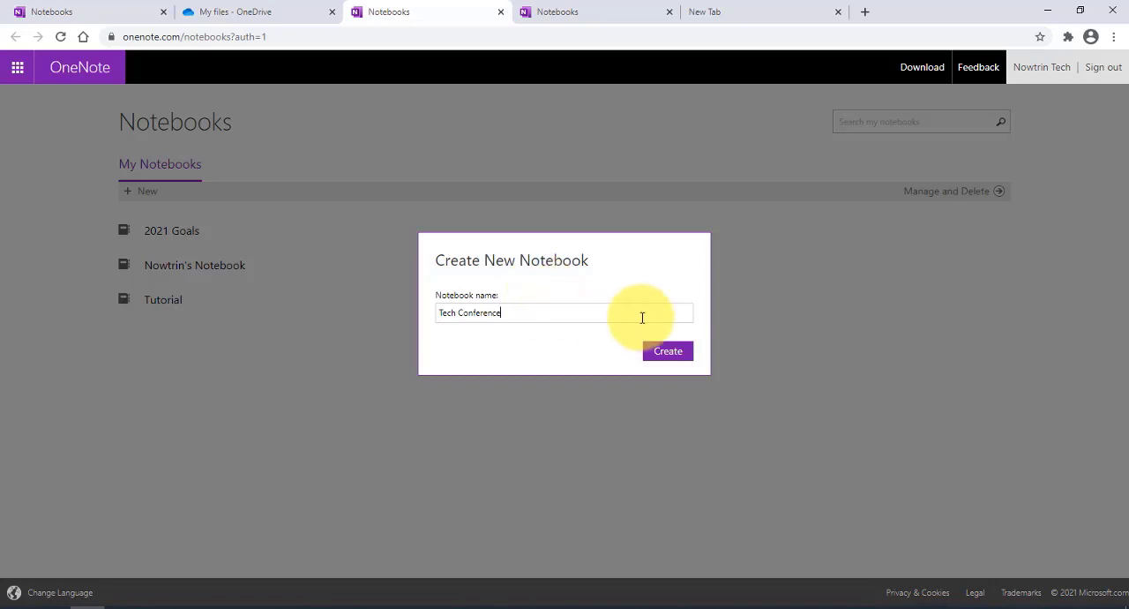
click(667, 350)
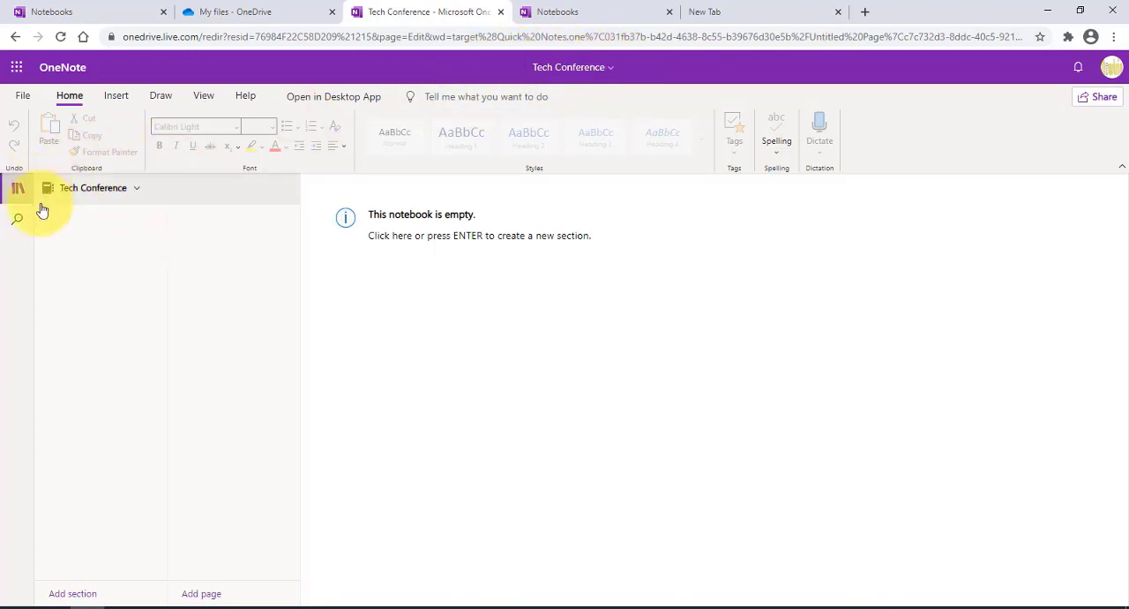
Step: View the list of available notebooks and add a section named Meeting to the Tech Conference notebook
click(137, 191)
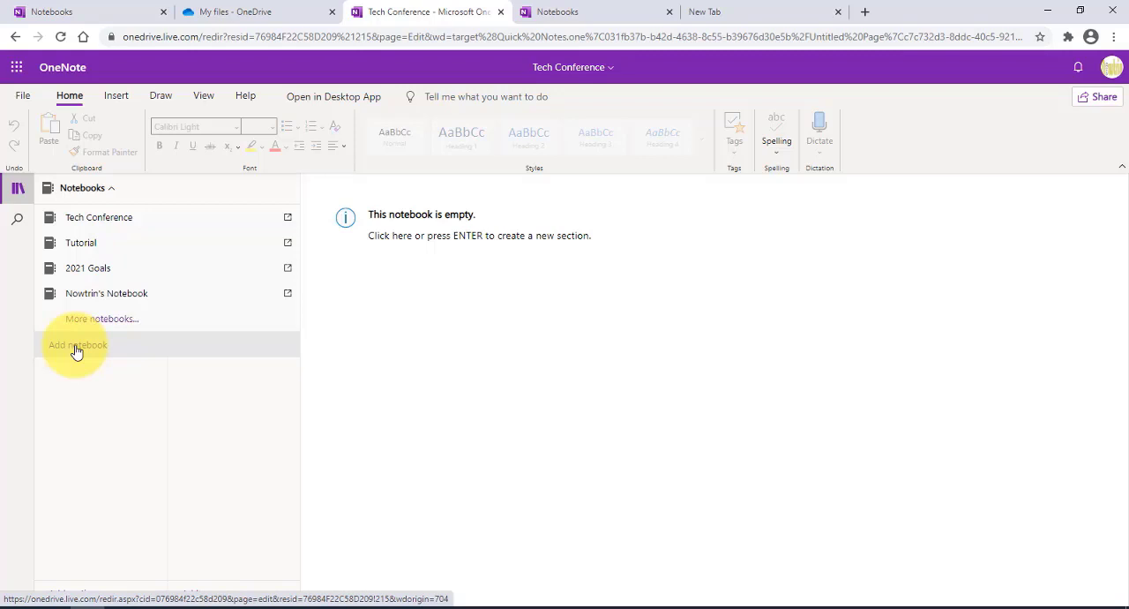
click(350, 318)
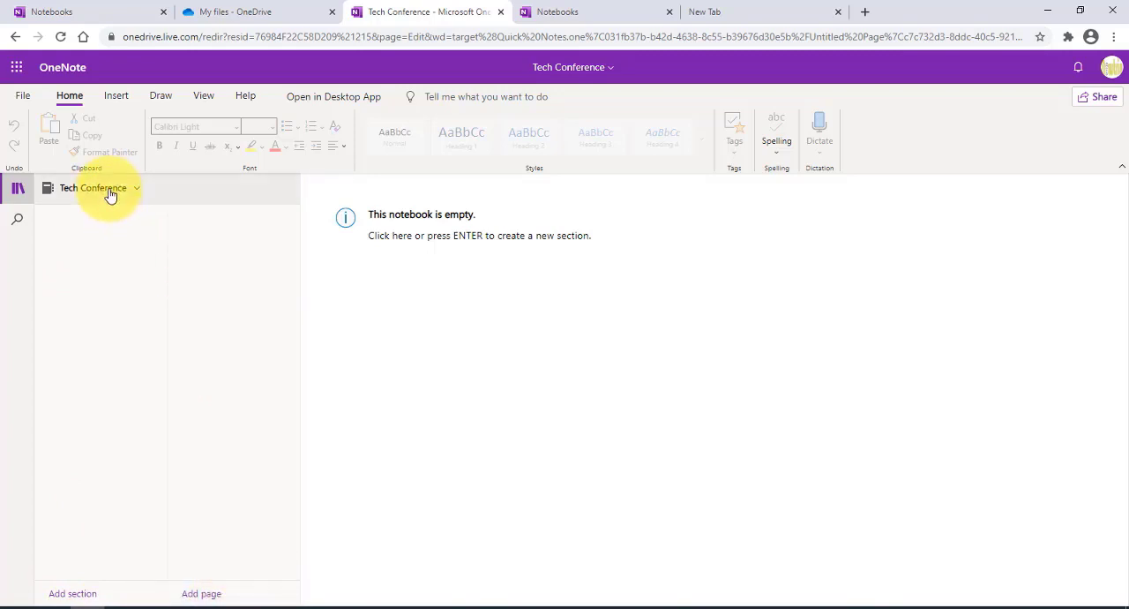
click(77, 596)
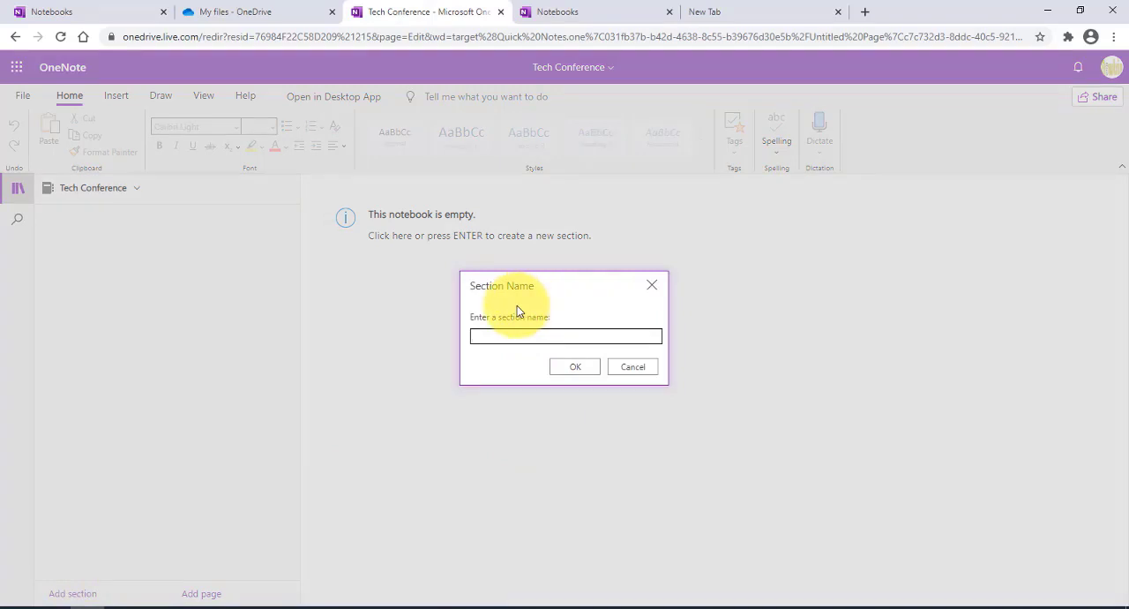
text(Meeting)
click(575, 369)
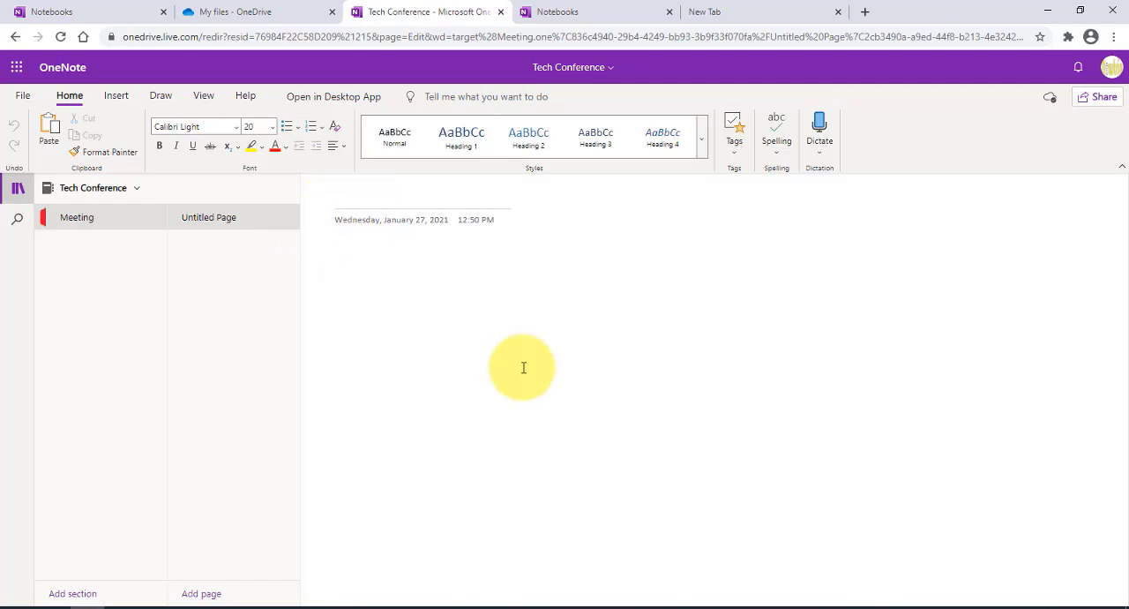
Step: Title the first page Monday and add pages titled Tuesday, Wednesday, Thursday and Friday to the Meeting section
text(ay)
key(Return)
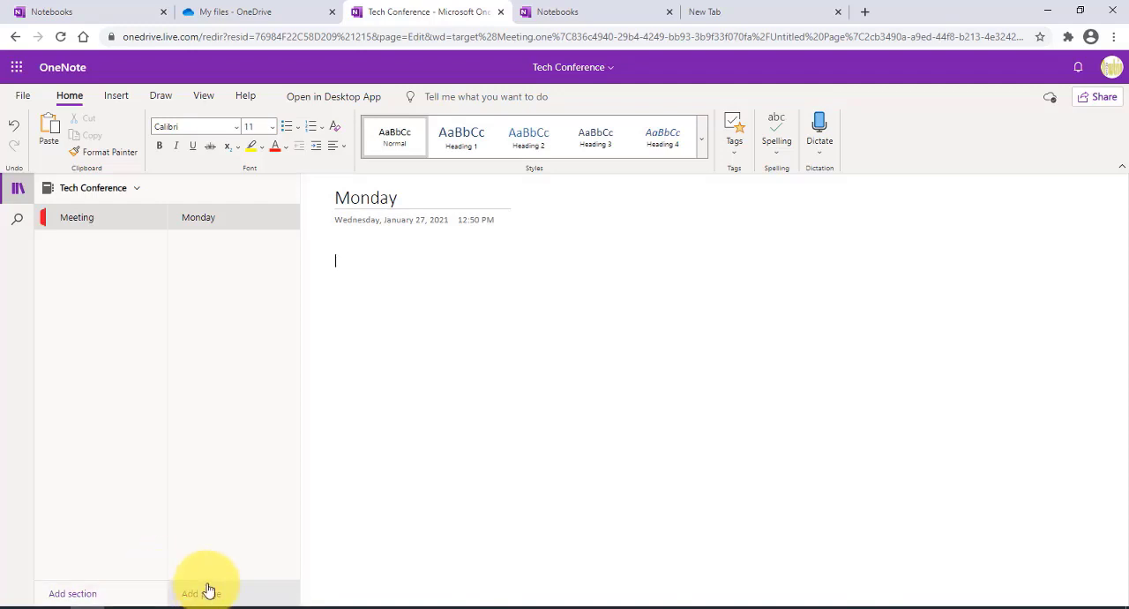
right_click(207, 218)
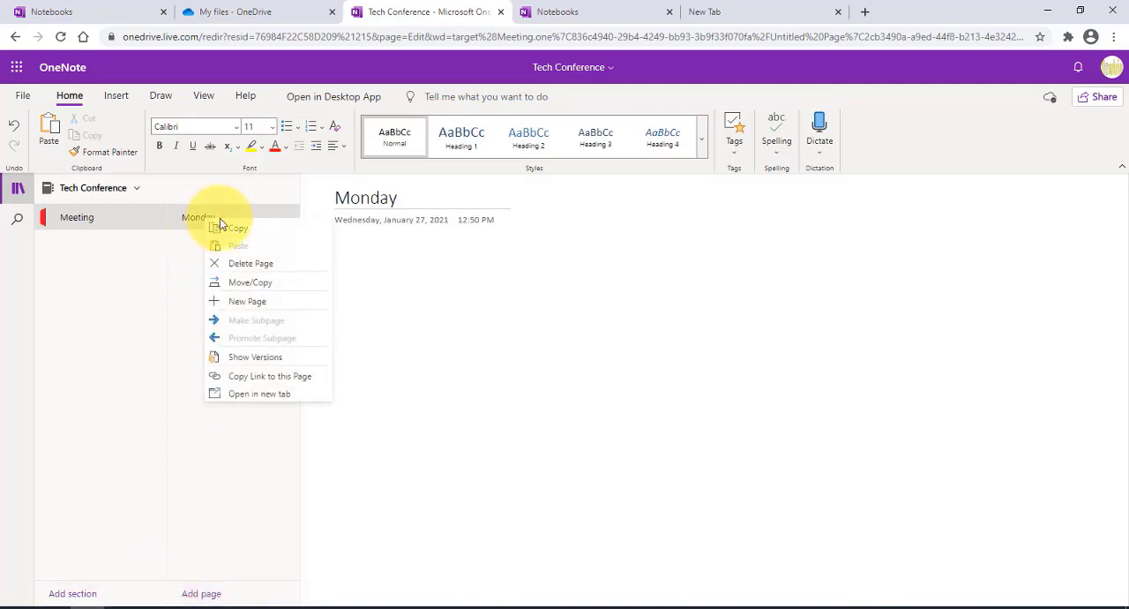
click(247, 301)
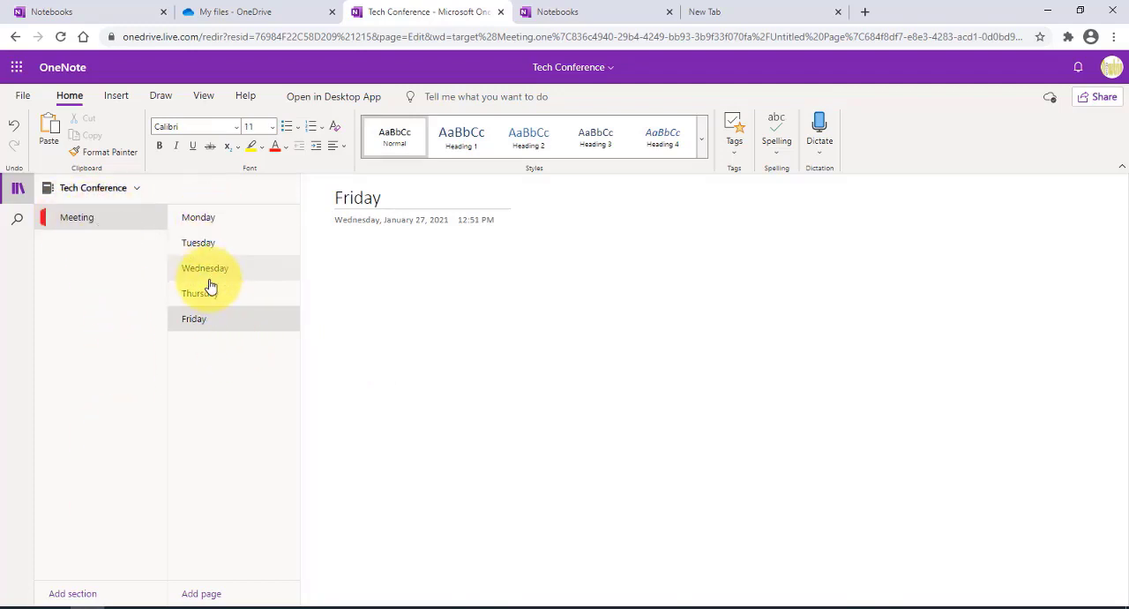
Step: View each page of the Meeting section from Monday to Friday and return to the Monday page
click(208, 222)
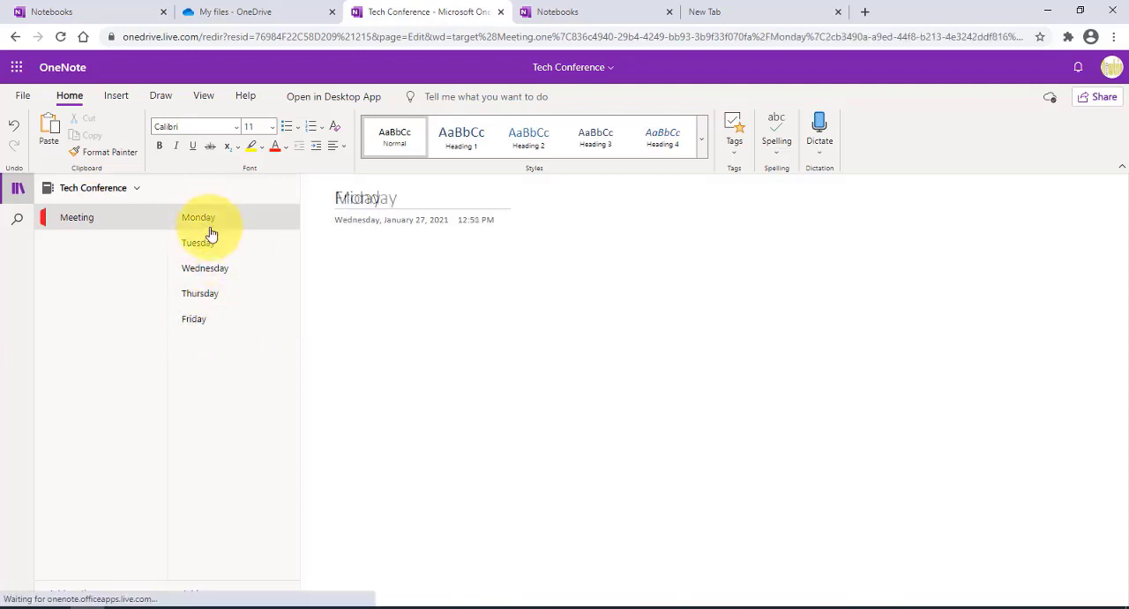
click(212, 241)
click(217, 270)
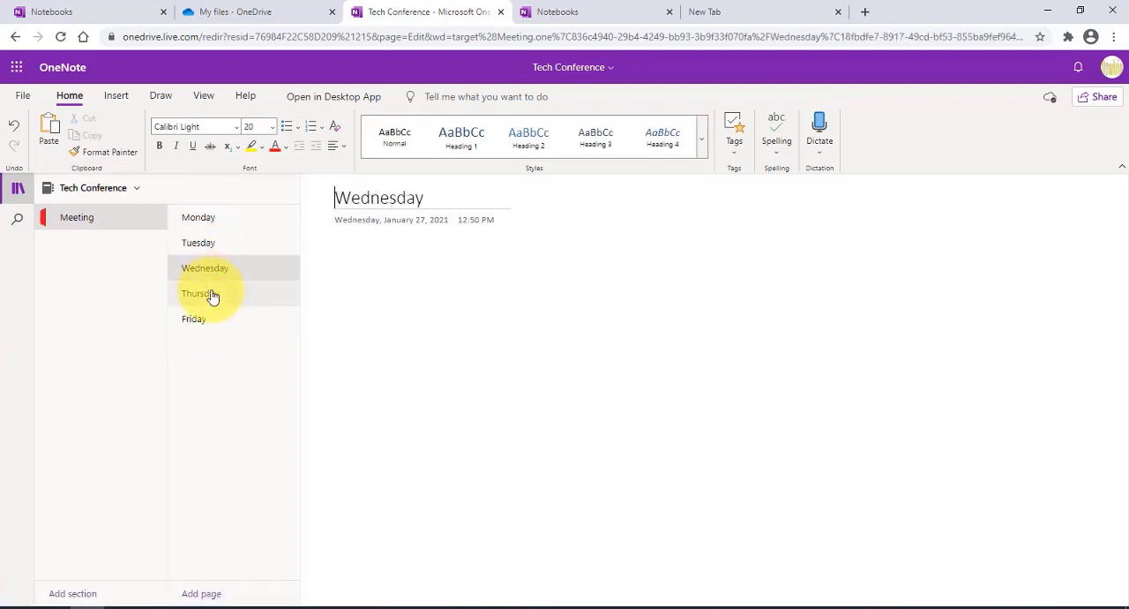
click(210, 295)
click(204, 320)
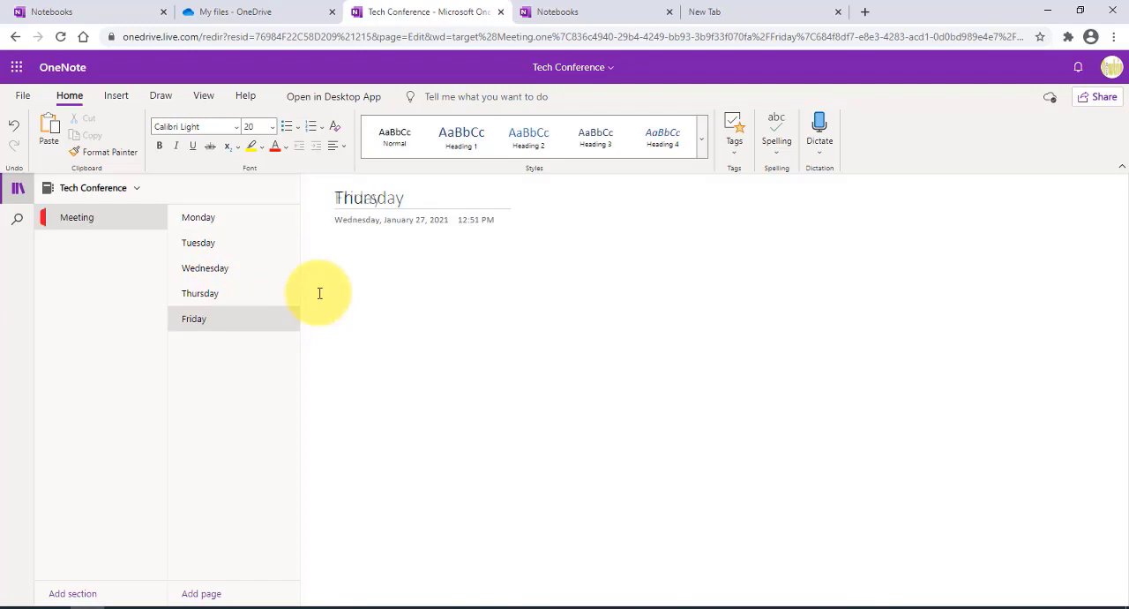
click(224, 226)
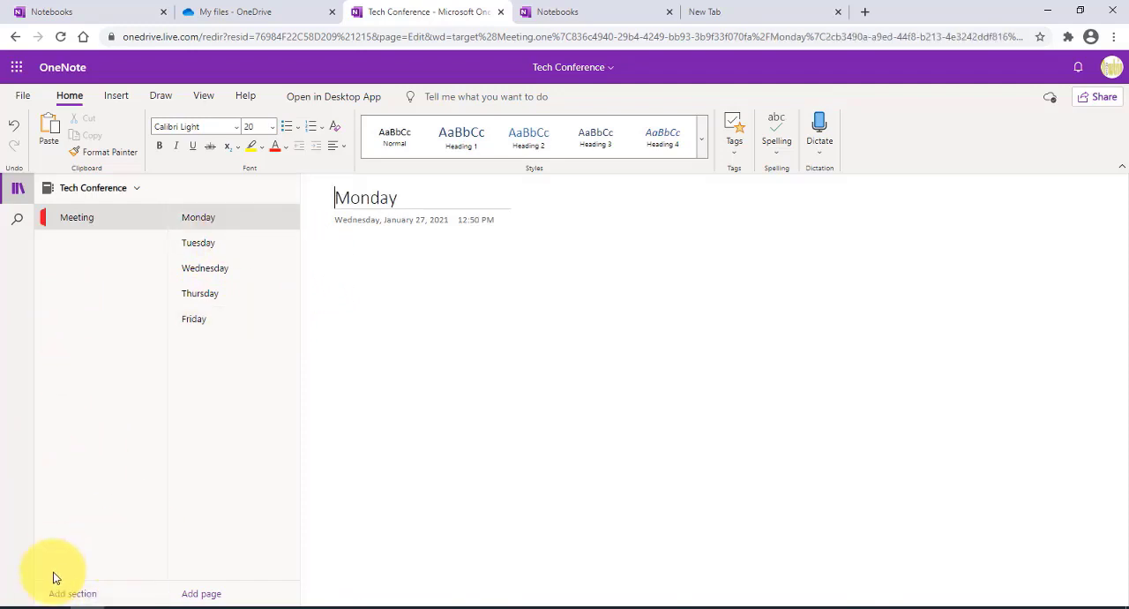
Step: Add sections named Planning, Work and Personal to the Tech Conference notebook
right_click(70, 222)
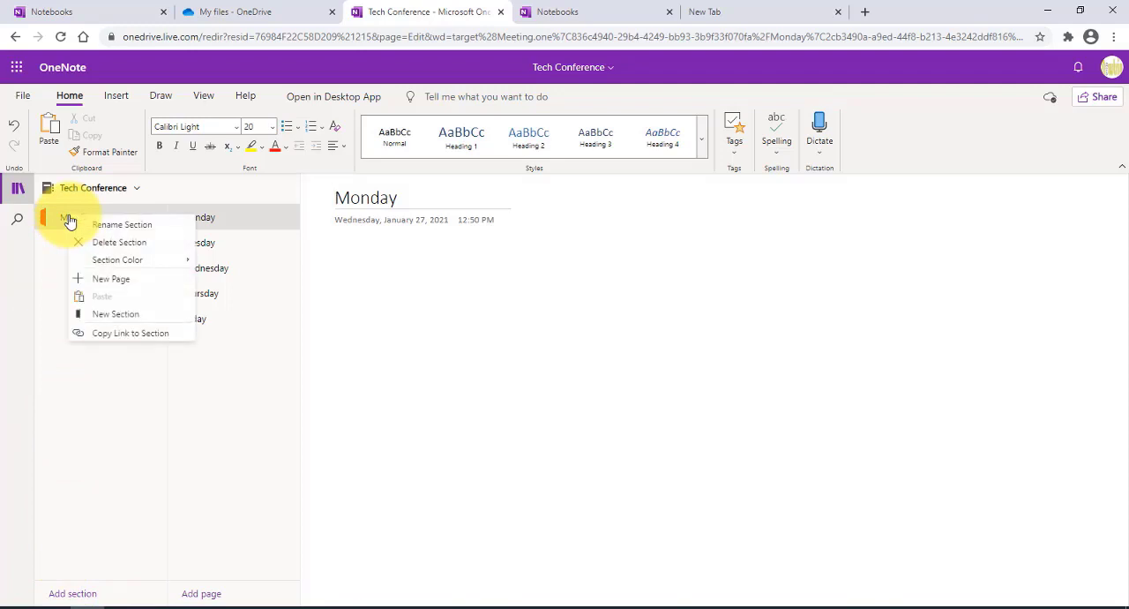
click(107, 316)
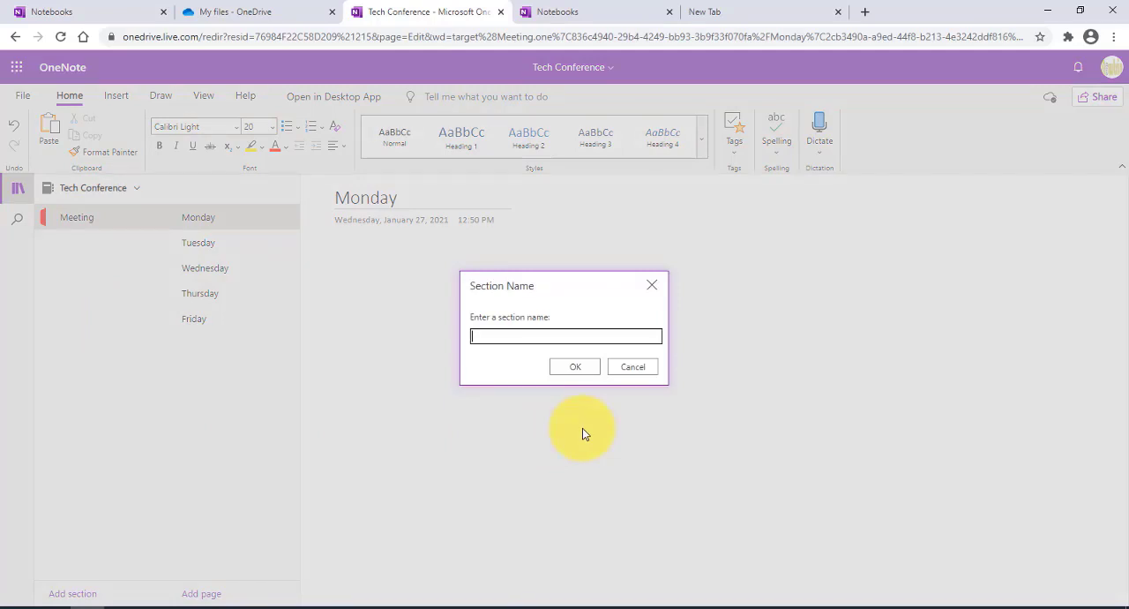
text(Planning)
click(566, 360)
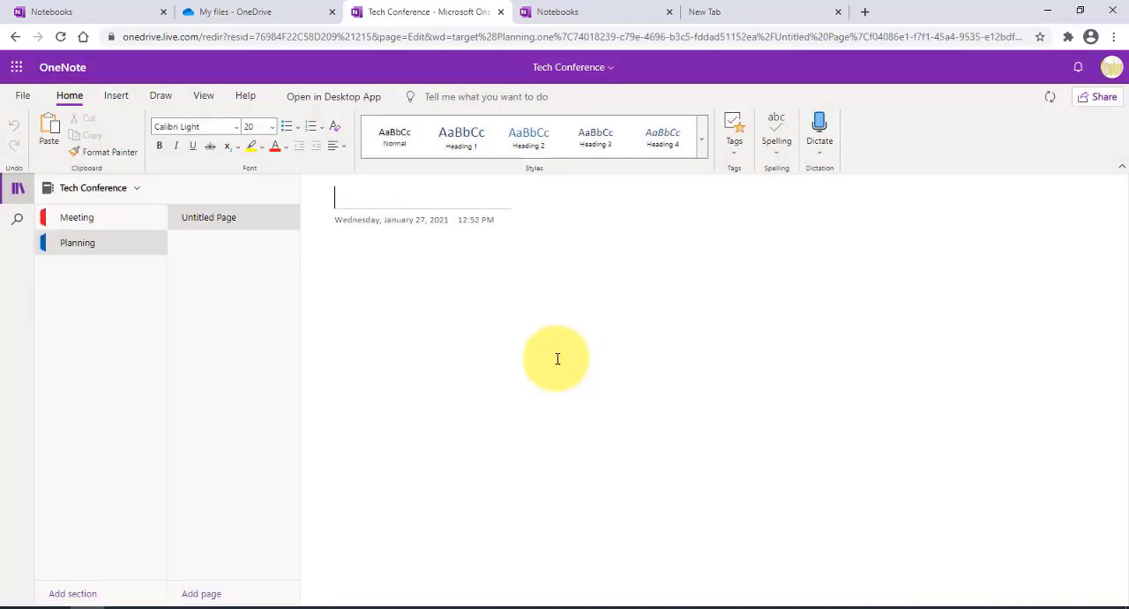
click(75, 594)
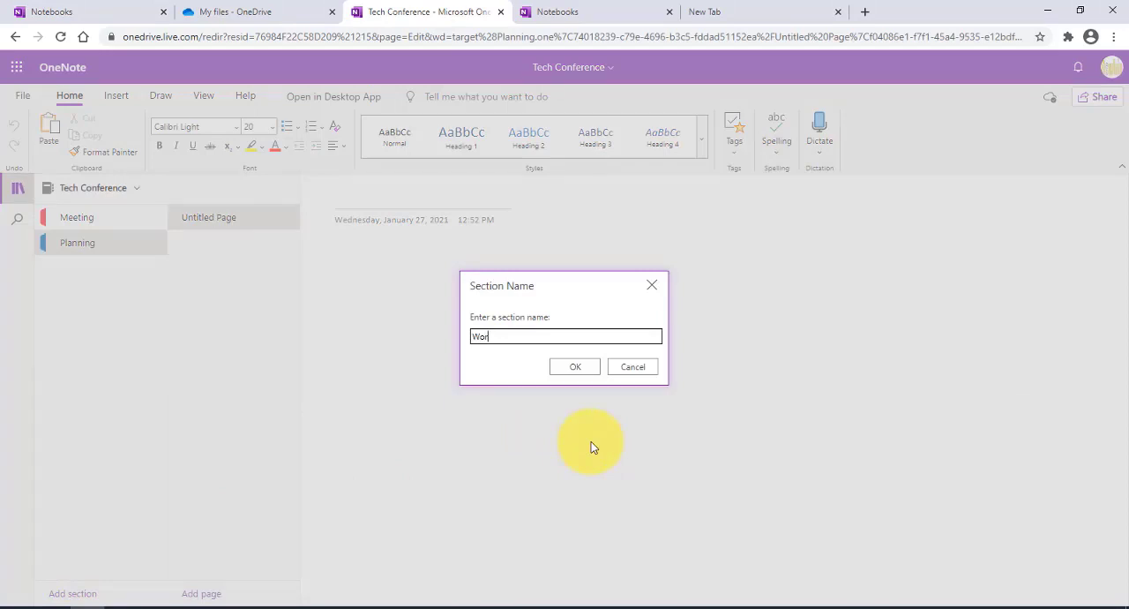
click(569, 367)
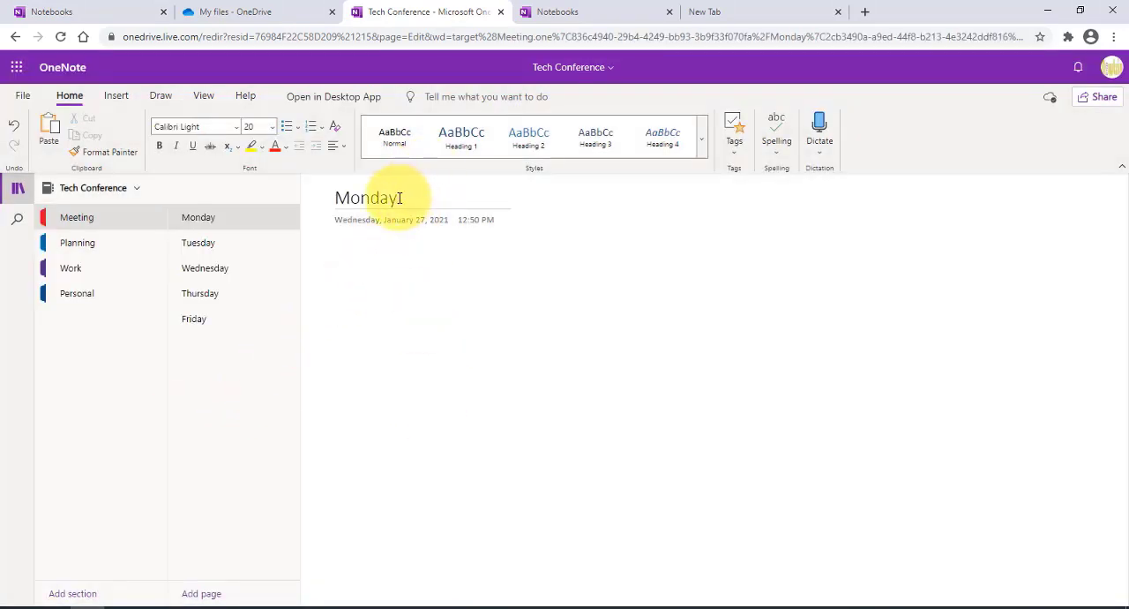
Step: Color the Monday page title red and the Tuesday page title blue
drag(399, 197, 323, 198)
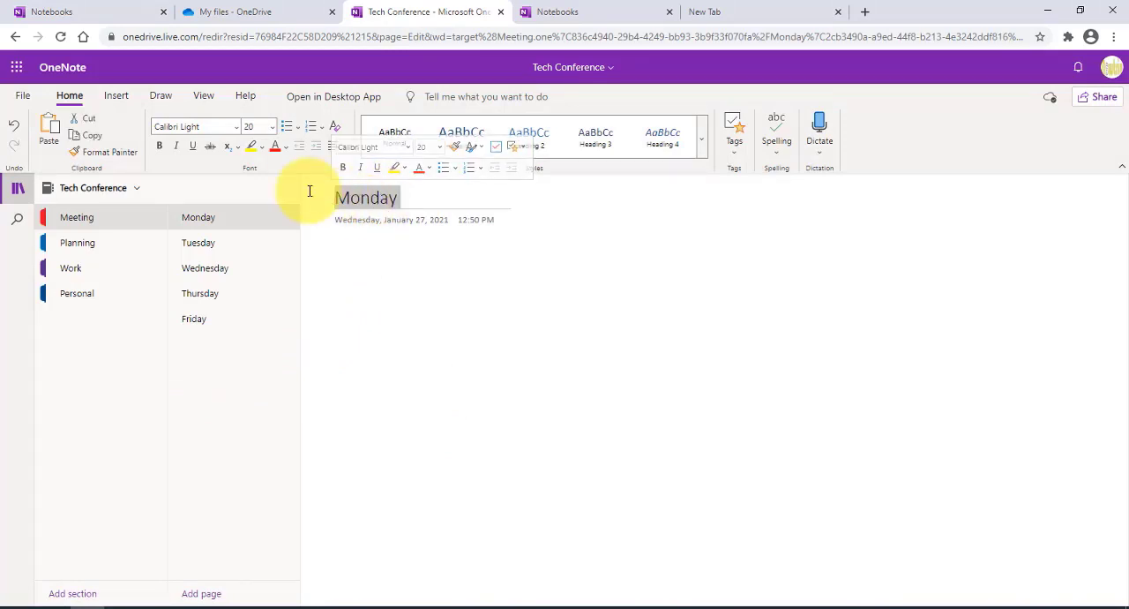
click(275, 146)
click(276, 245)
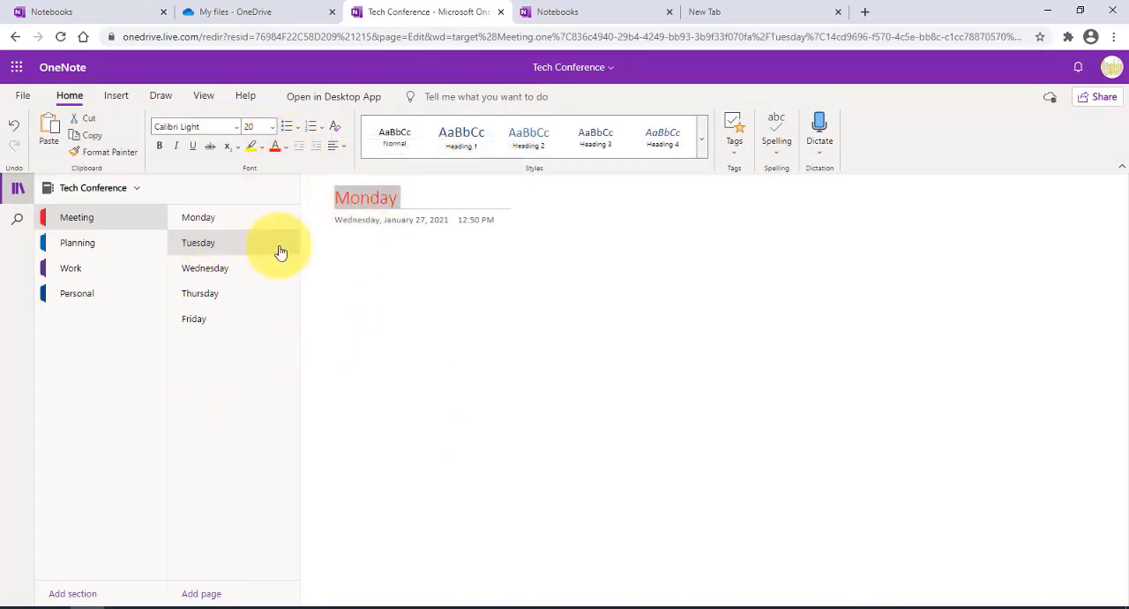
drag(410, 195, 305, 183)
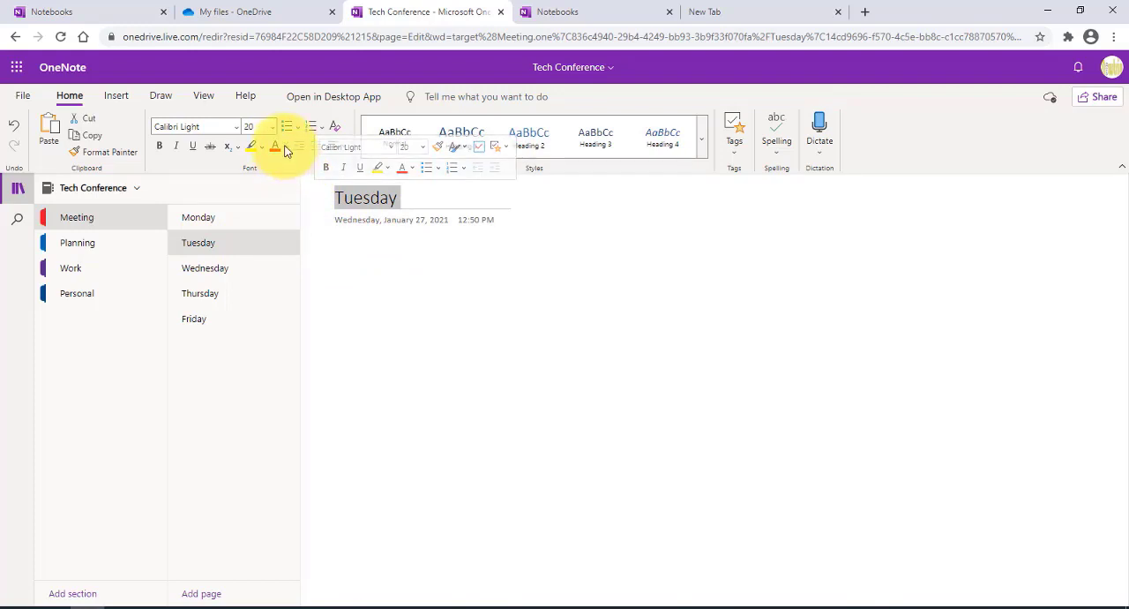
click(285, 147)
click(343, 214)
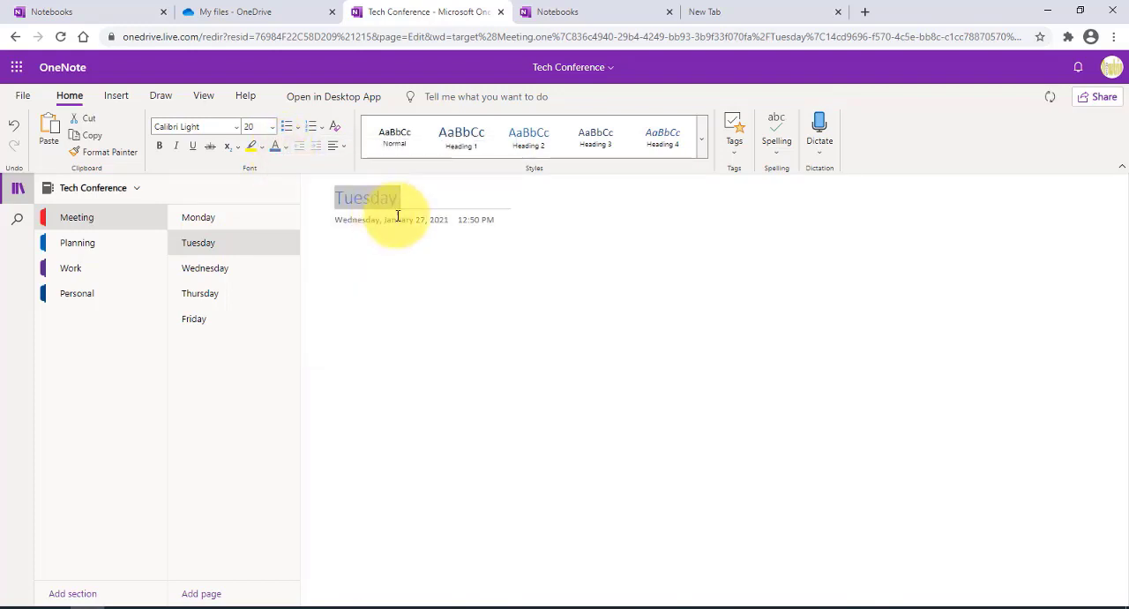
Step: Make the Tuesday page title bold
click(446, 277)
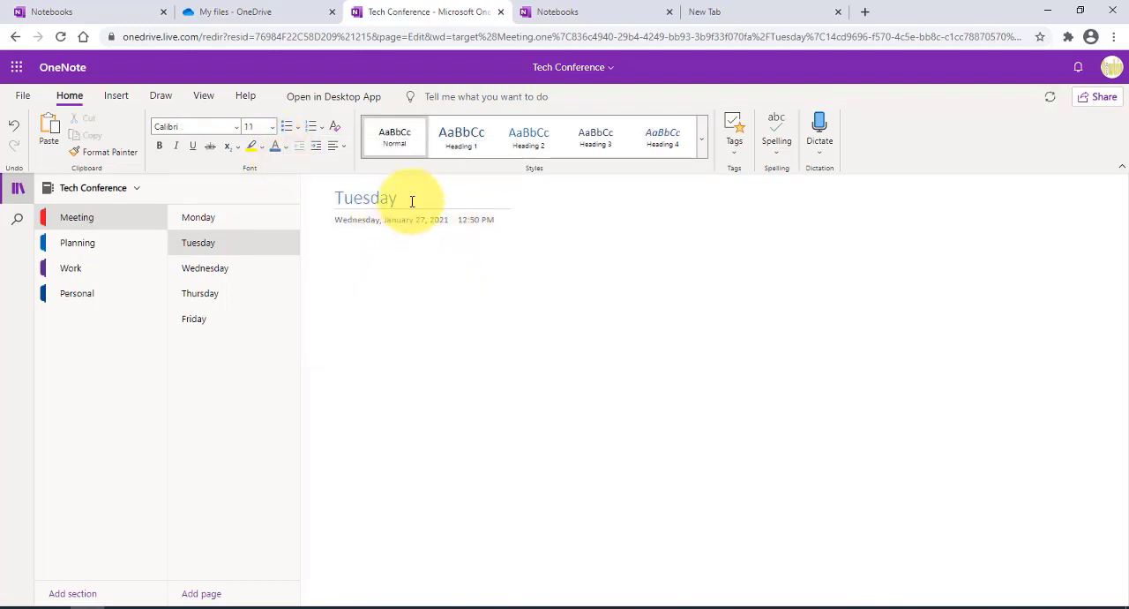
drag(416, 200, 339, 201)
click(160, 147)
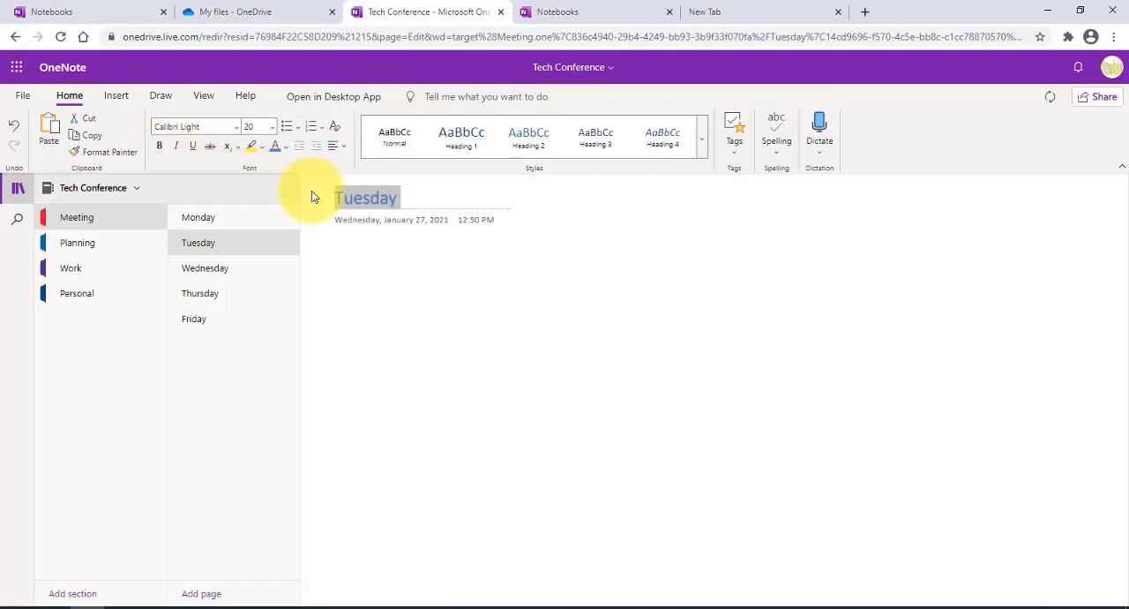
Step: Set the font of the Tuesday page title to Calibri Light
click(461, 203)
click(507, 264)
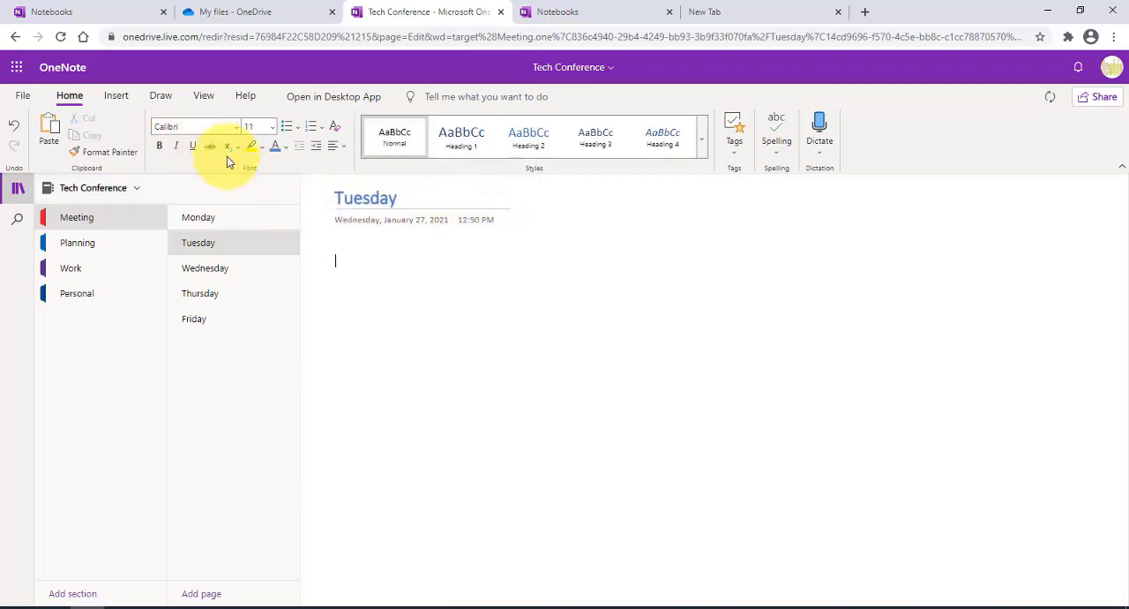
drag(423, 197, 323, 196)
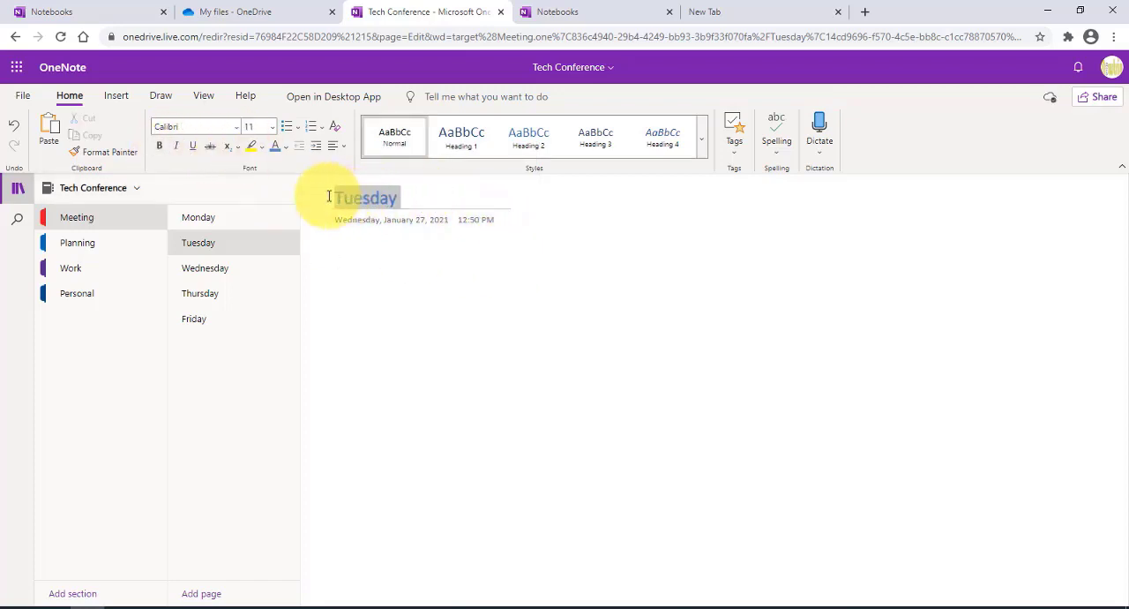
click(237, 127)
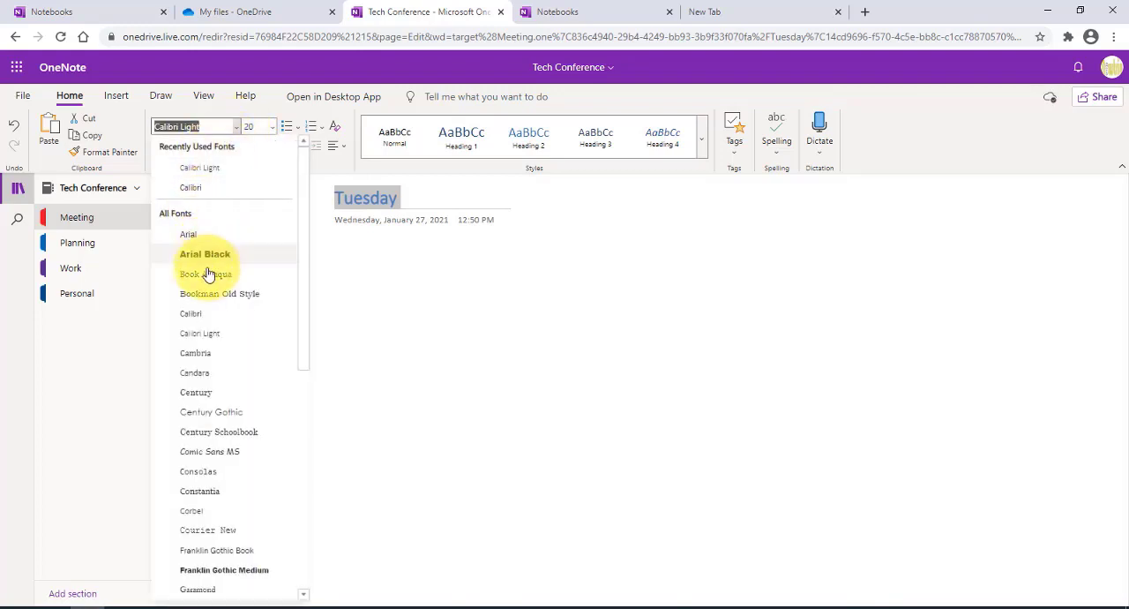
click(202, 335)
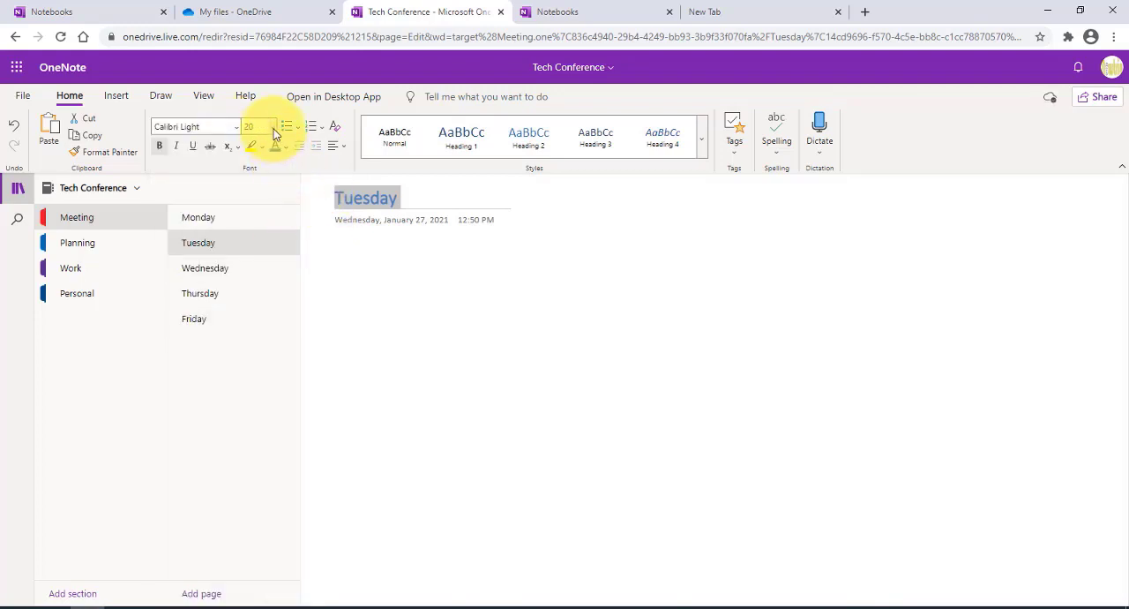
Step: On the Monday page, add the text "Agenda For Monday" below the title, followed by a blank line
click(218, 219)
click(340, 247)
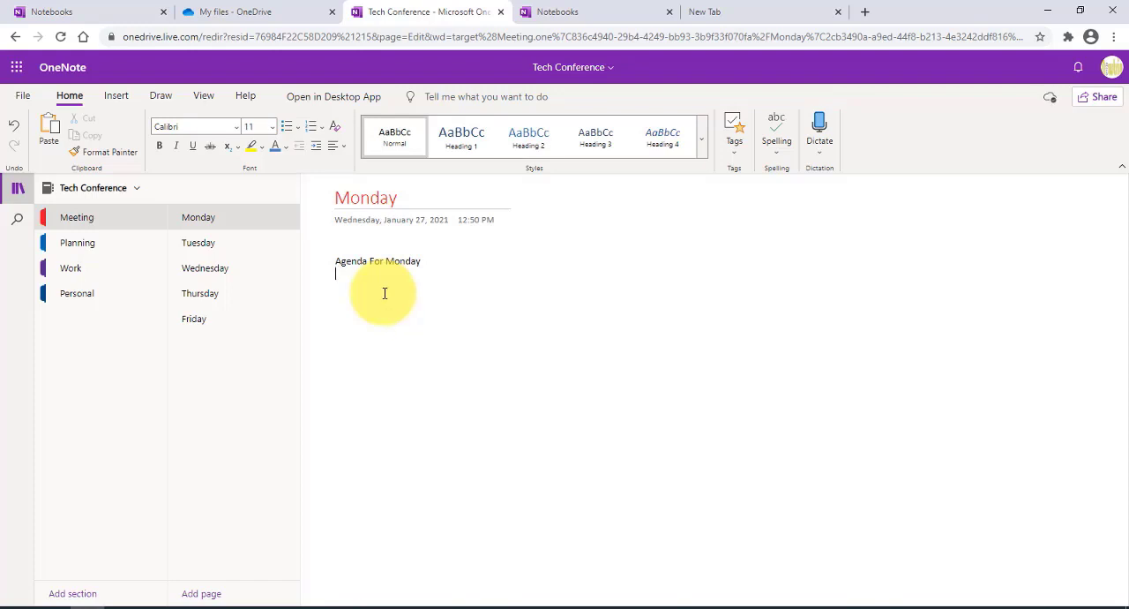
key(Return)
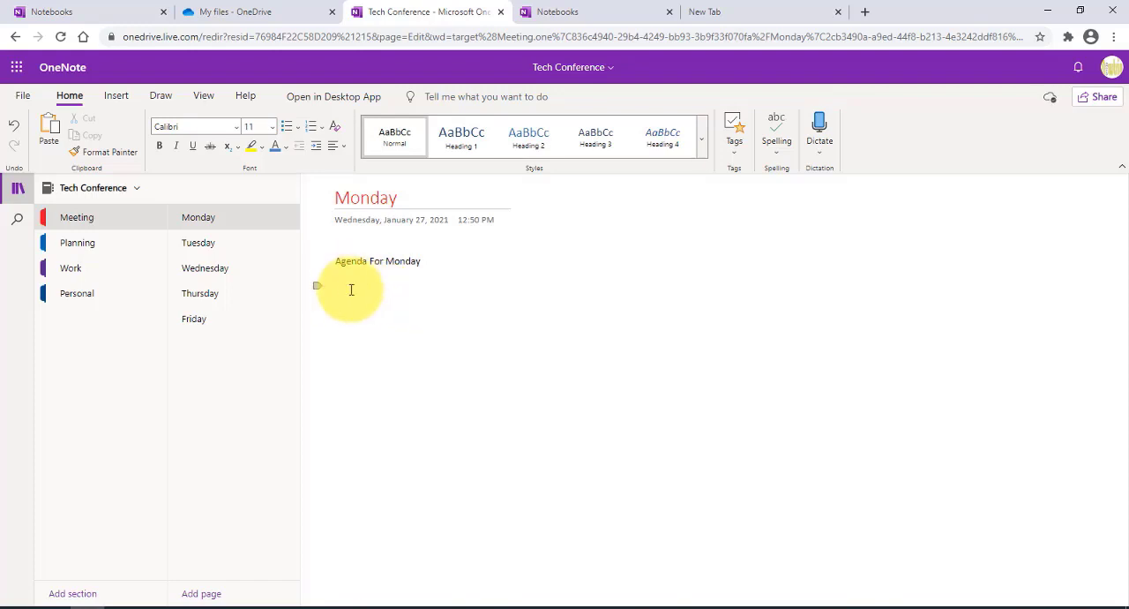
Step: Insert the picture comp2.jpg from the Onenote Docs folder below the agenda text on the Monday page
click(118, 96)
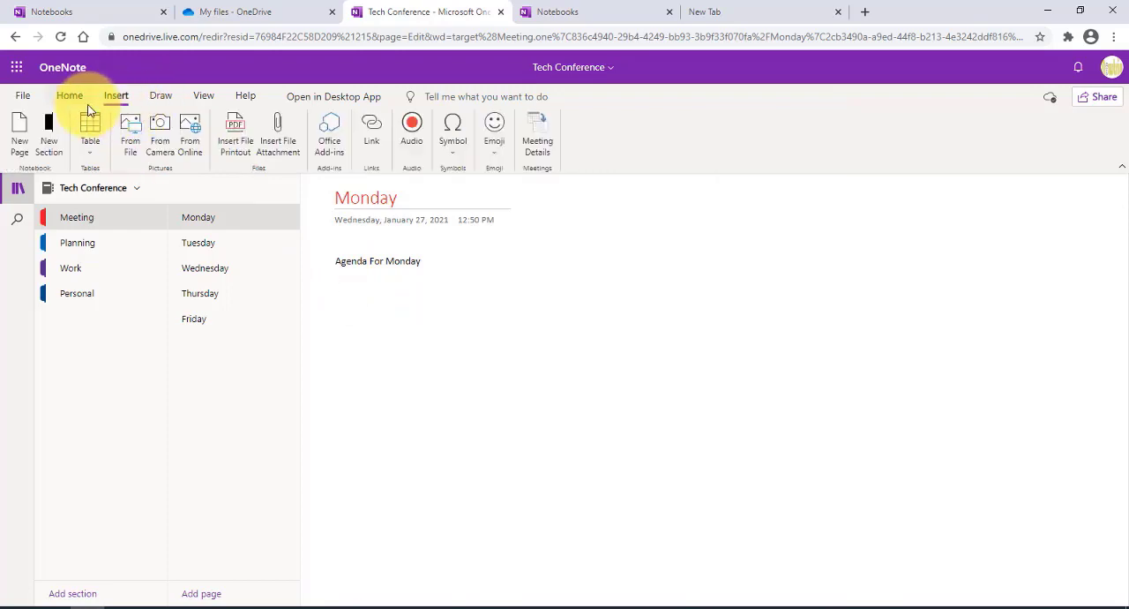
click(132, 135)
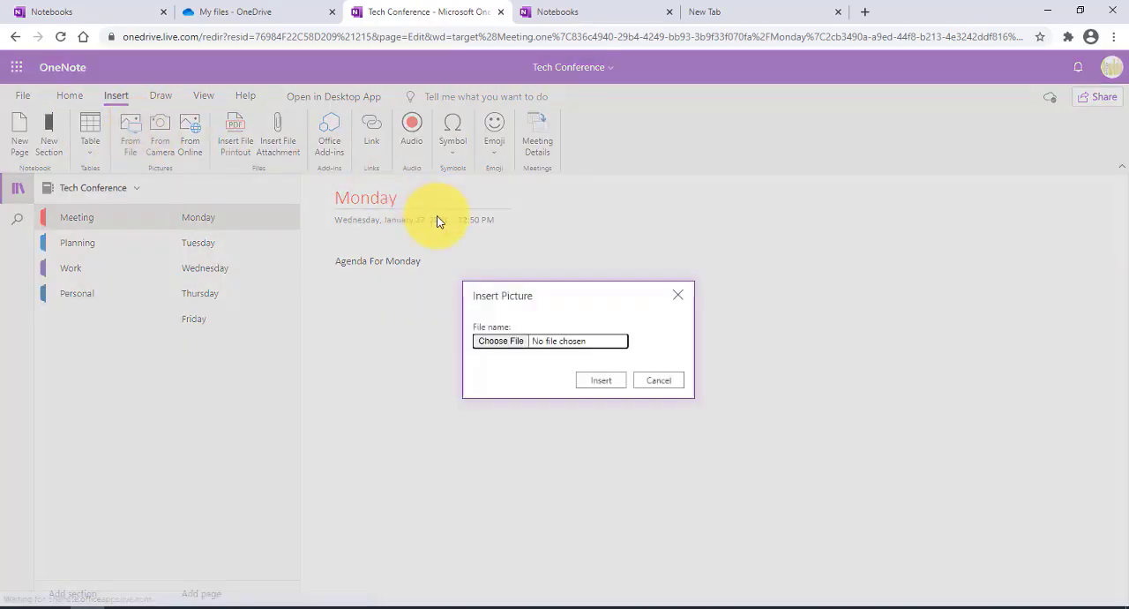
click(499, 341)
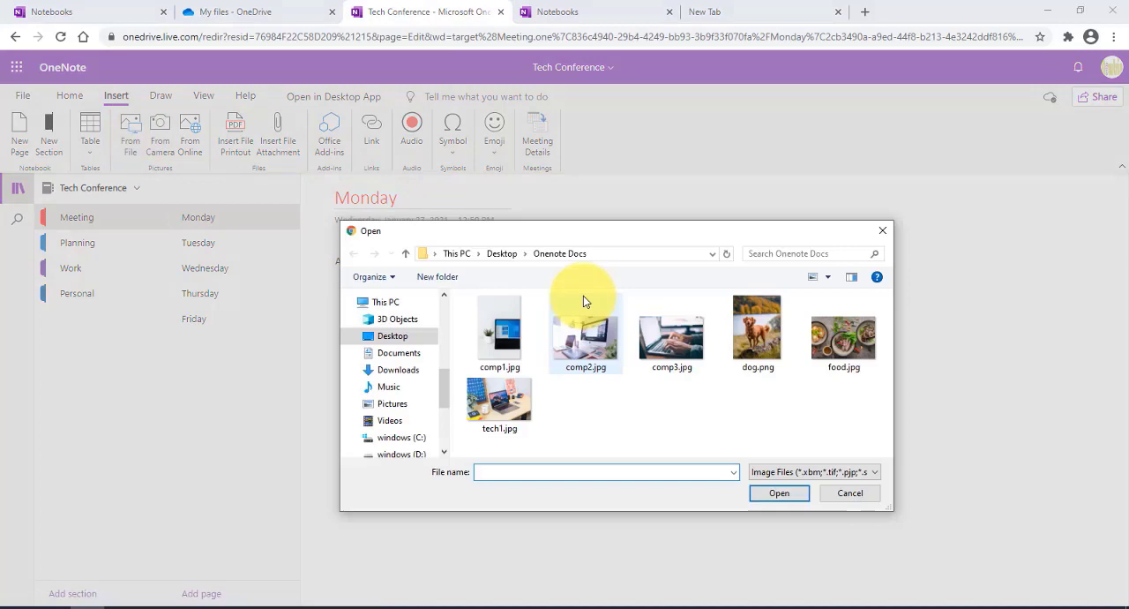
click(592, 338)
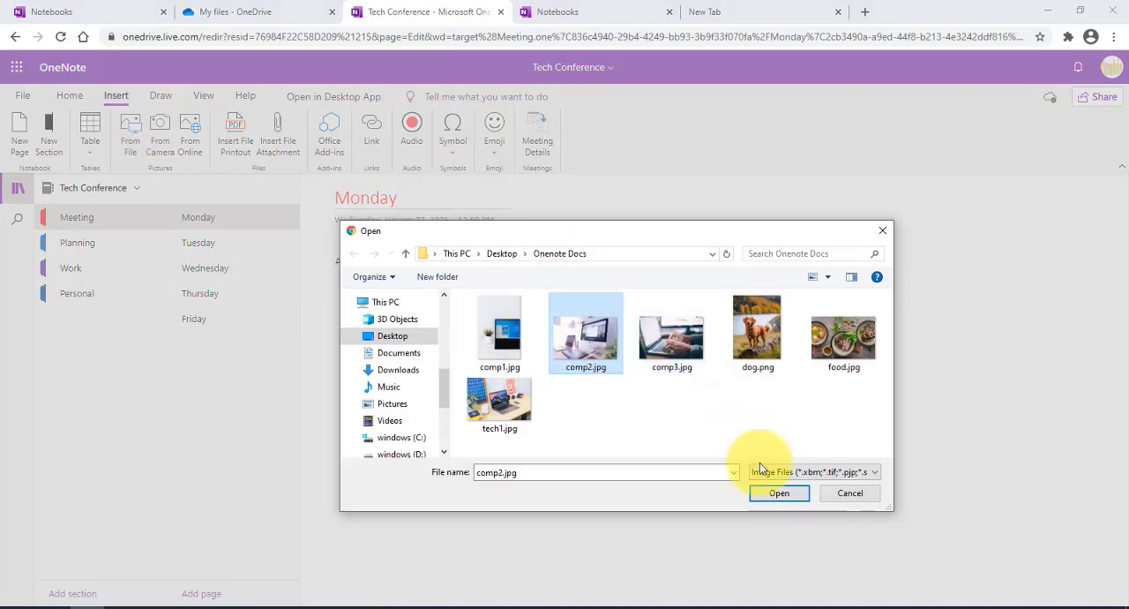
click(764, 489)
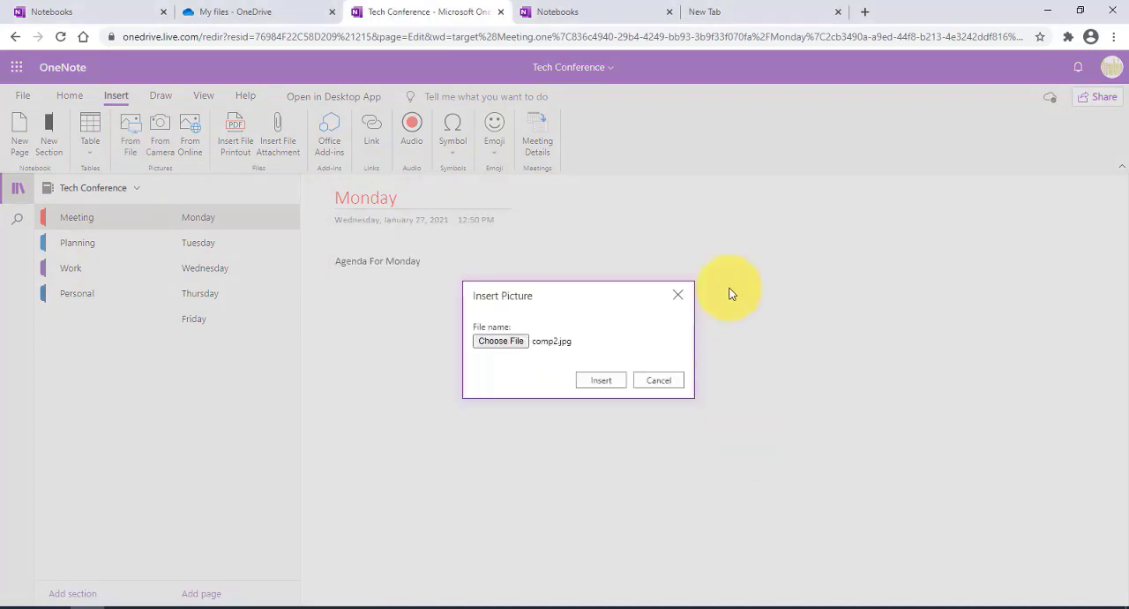
click(602, 379)
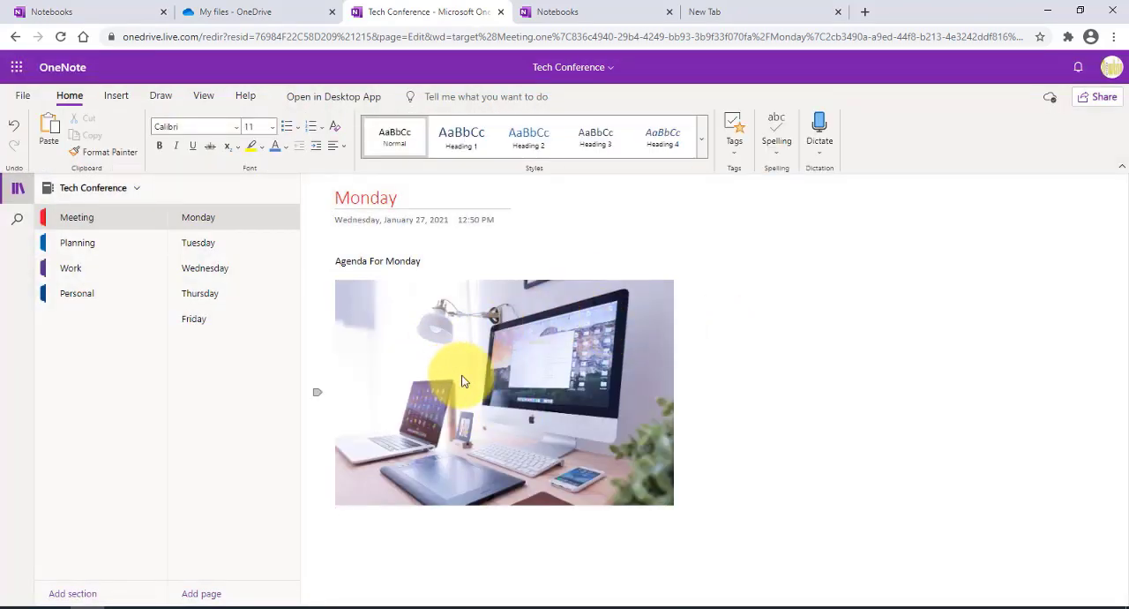
Step: Scale the inserted picture down slightly and add a separate note reading "Meeting 1" beside it
click(461, 379)
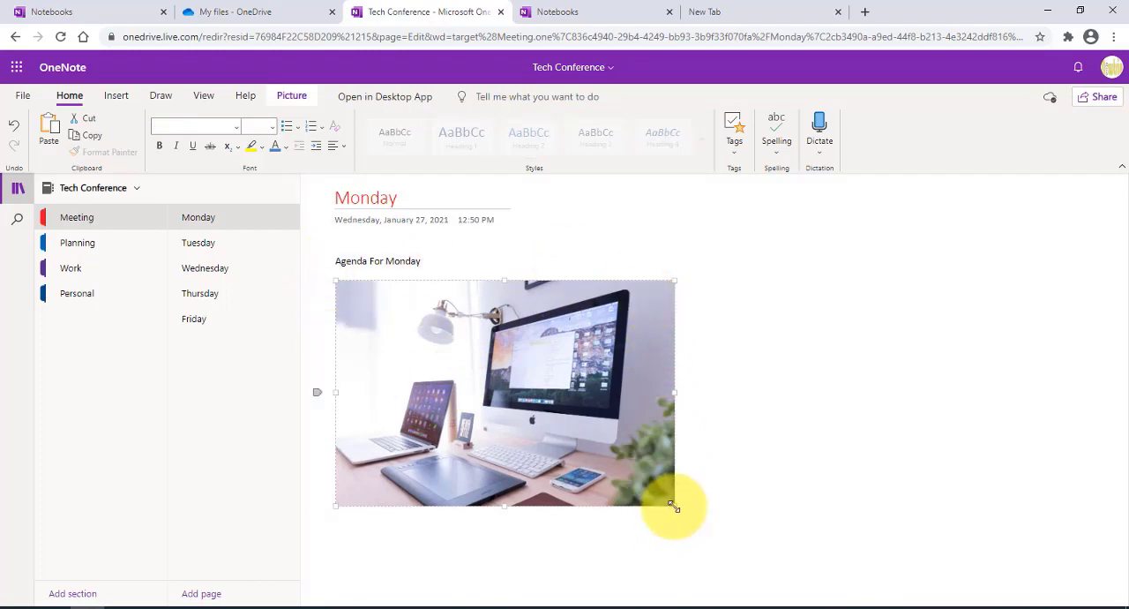
drag(673, 508, 636, 479)
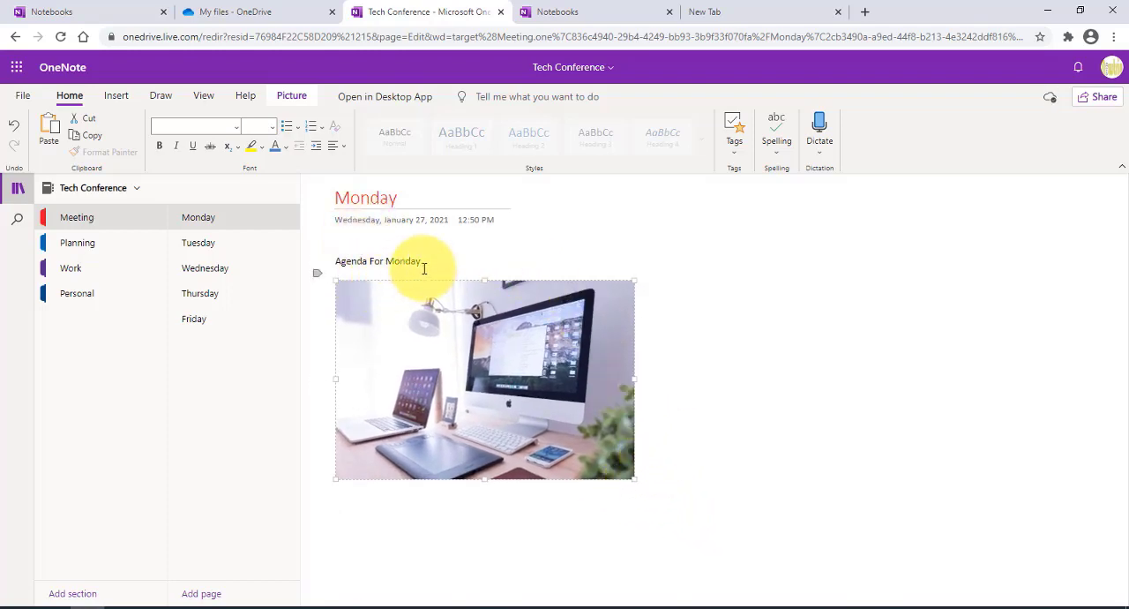
click(977, 307)
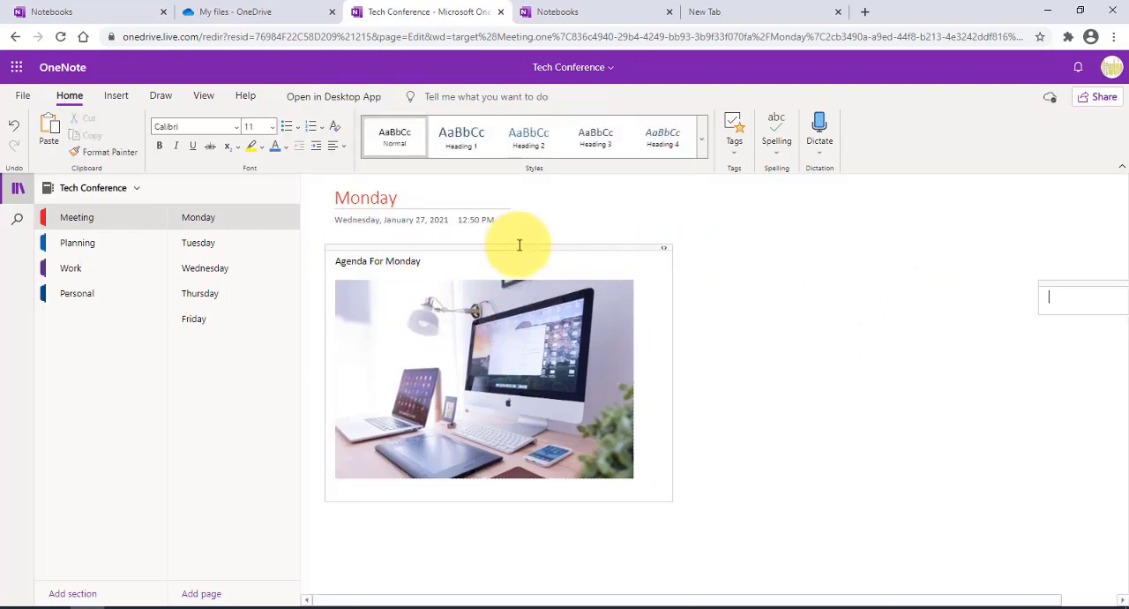
mouse_move(523, 249)
mouse_down()
mouse_move(570, 261)
mouse_move(648, 248)
mouse_move(797, 275)
mouse_move(554, 226)
mouse_move(529, 263)
mouse_move(517, 241)
mouse_up()
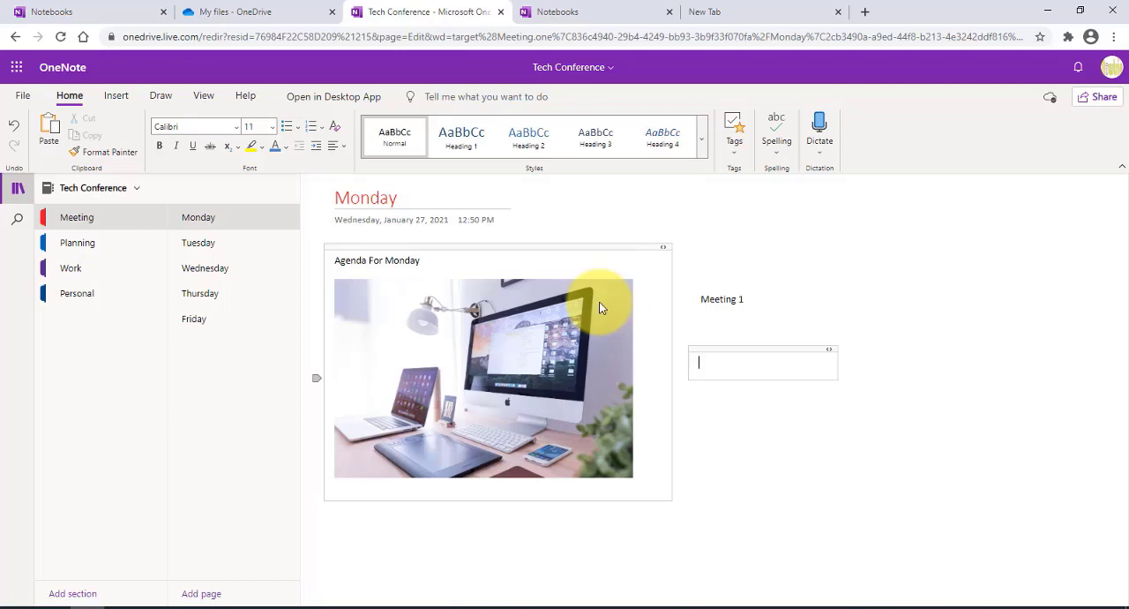
Step: Shrink the picture on the Monday page by one increment and grow it by one increment
right_click(625, 297)
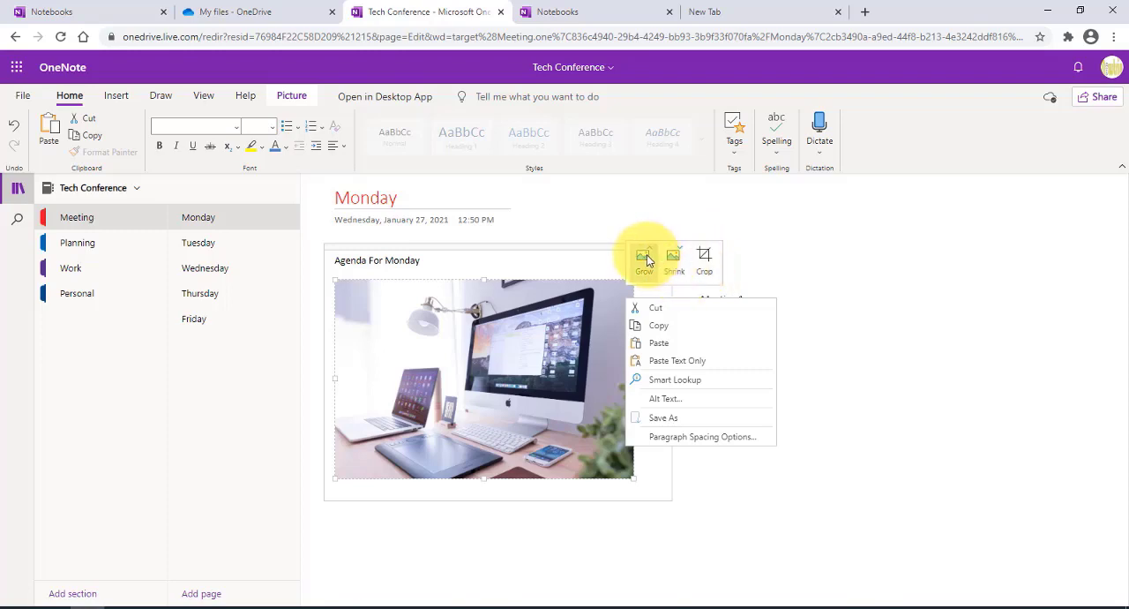
click(675, 259)
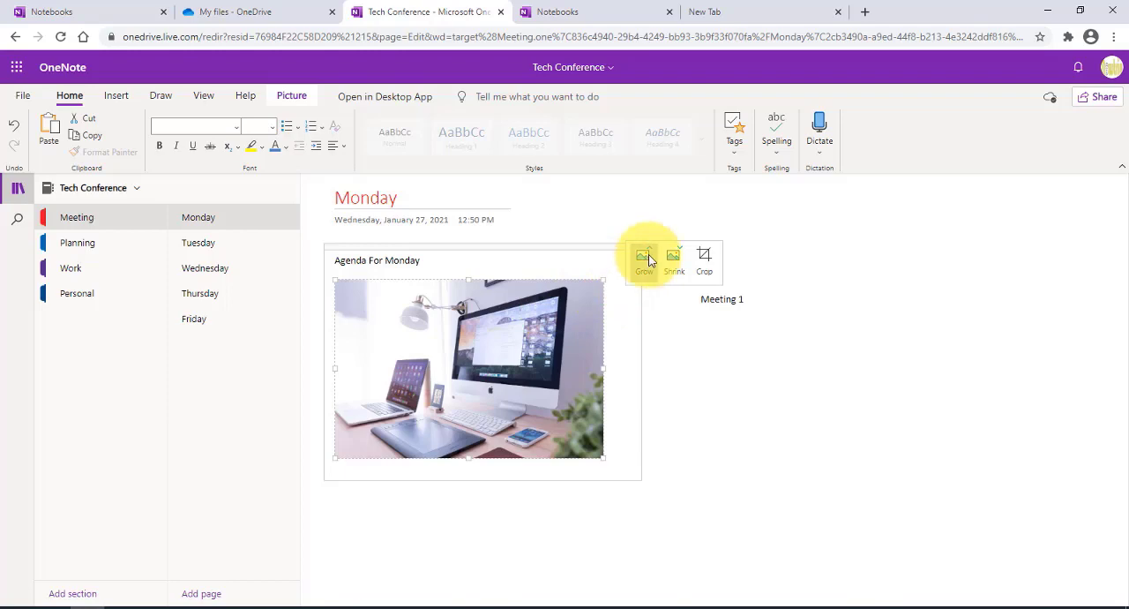
click(644, 260)
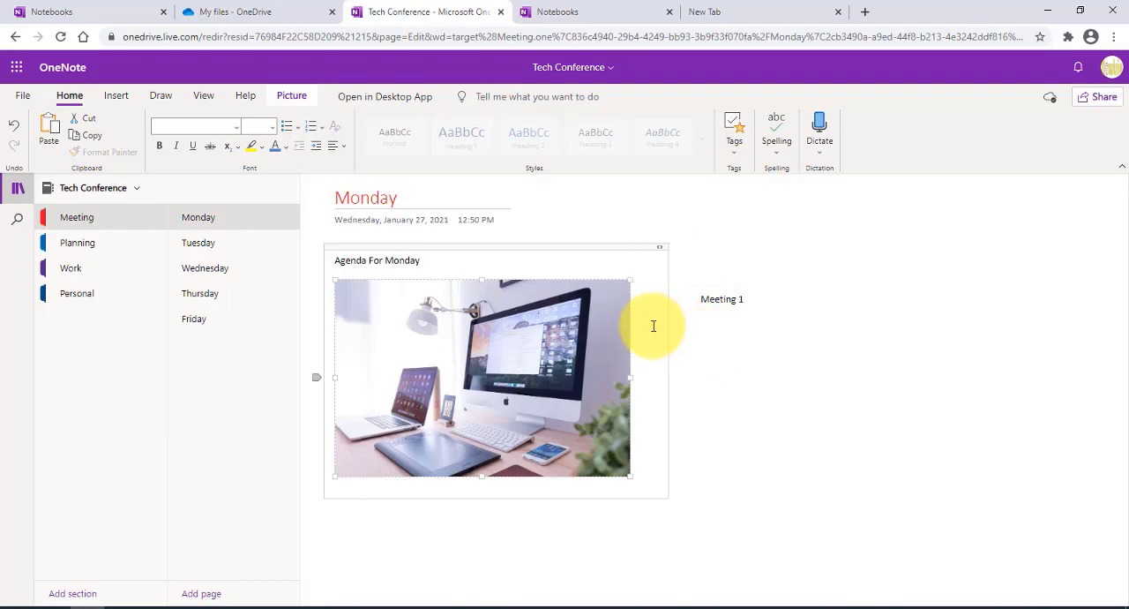
click(703, 377)
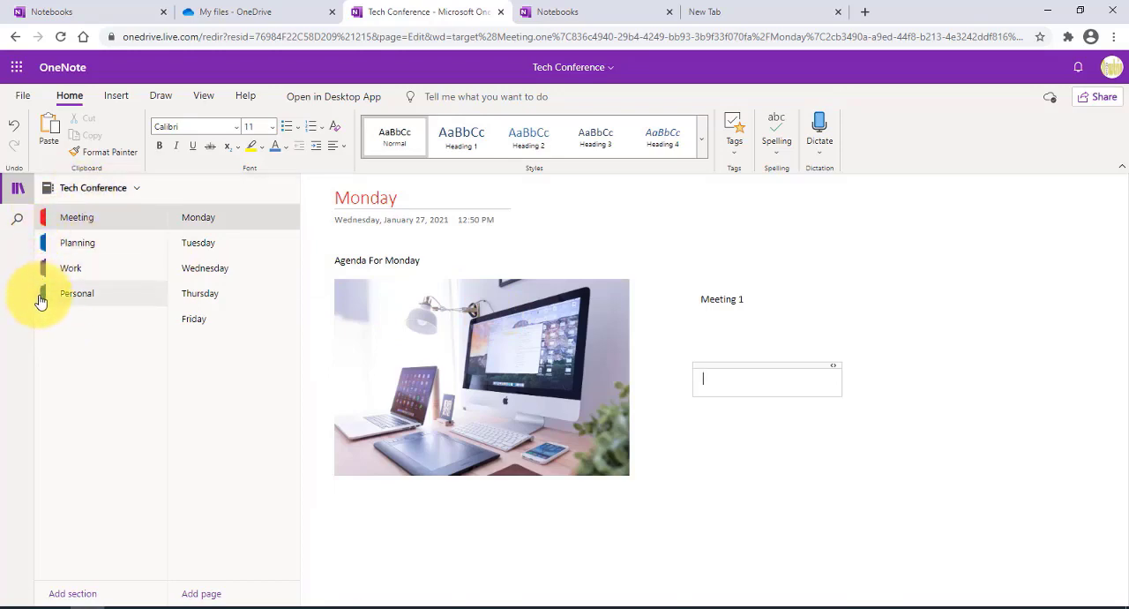
Step: Set the Meeting section color to Yellow and the Planning section color to Magenta
right_click(45, 220)
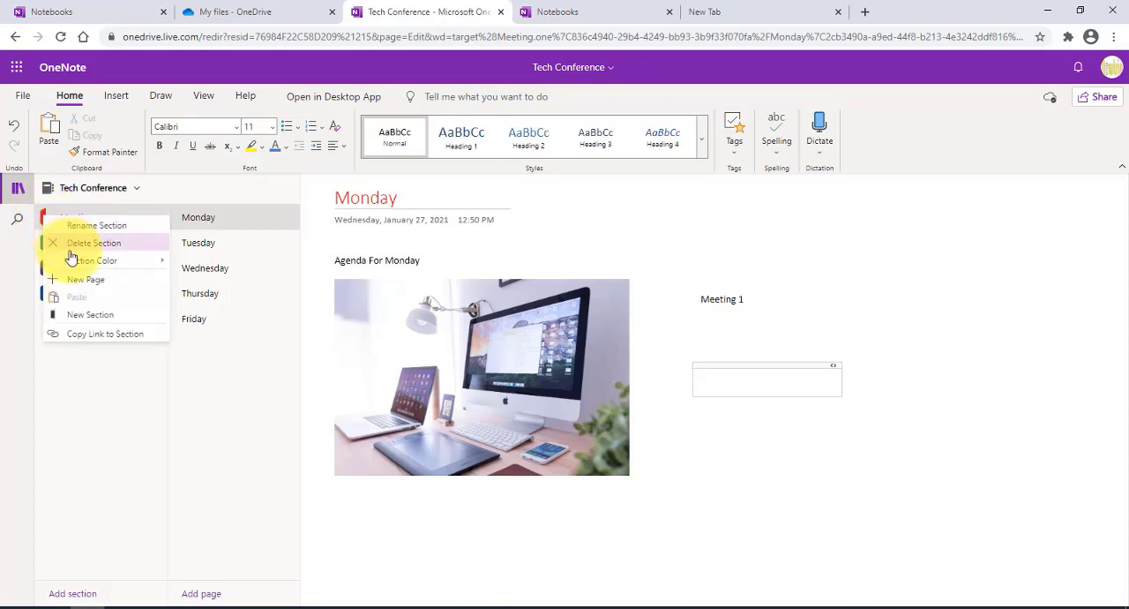
mouse_move(71, 261)
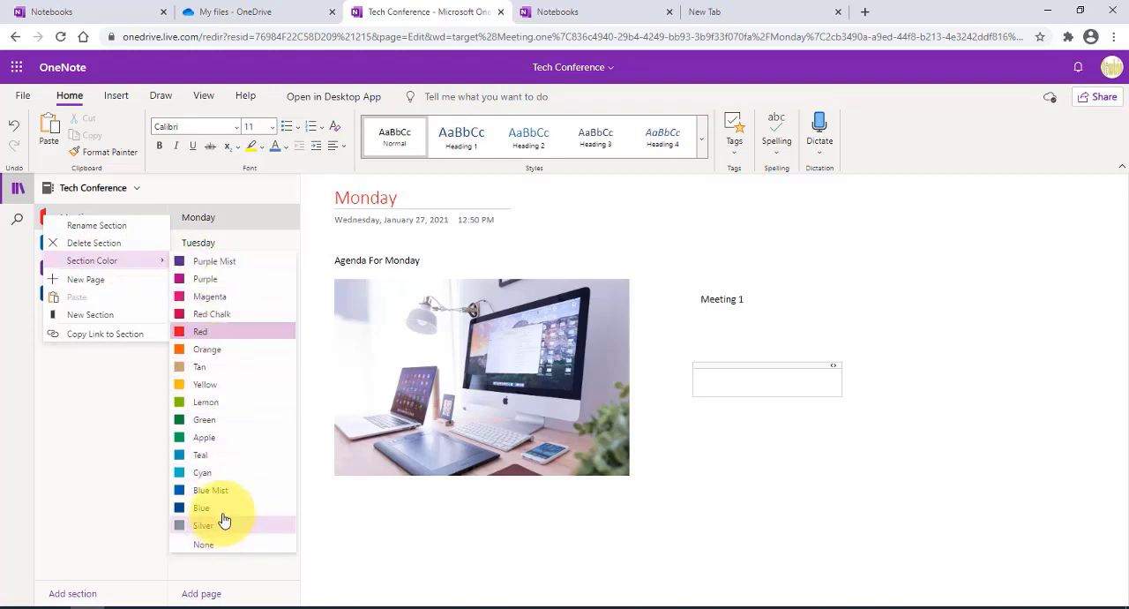
click(200, 384)
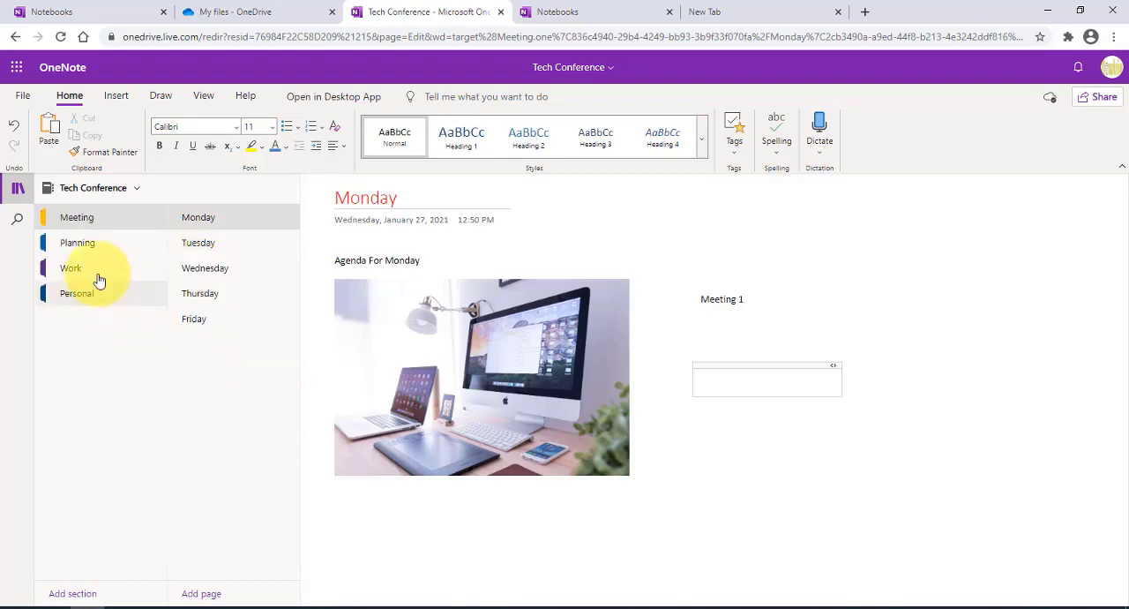
right_click(48, 246)
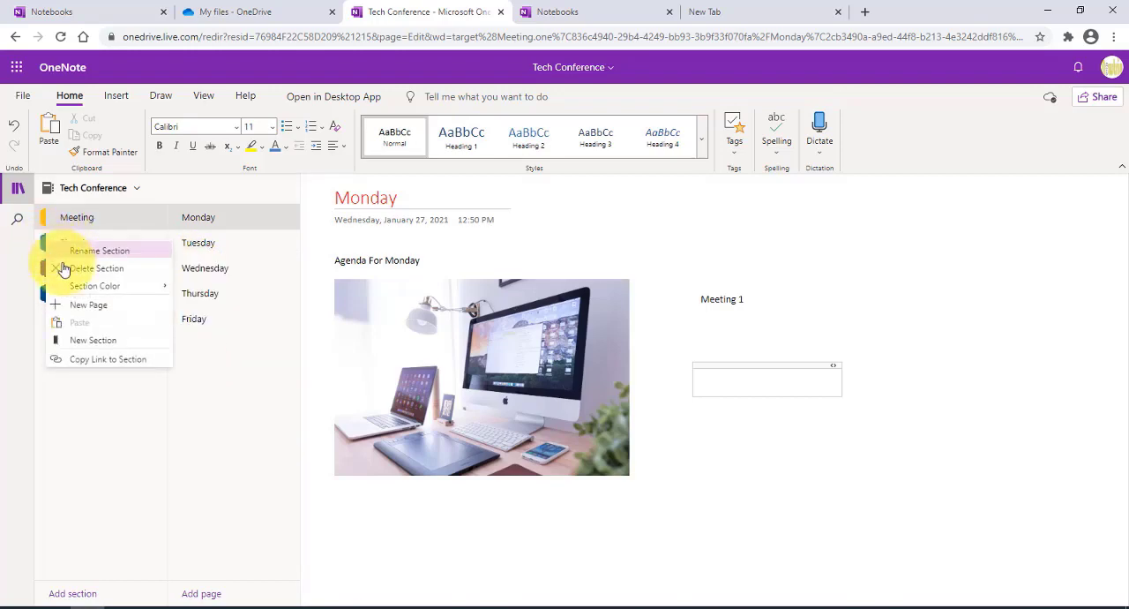
mouse_move(80, 291)
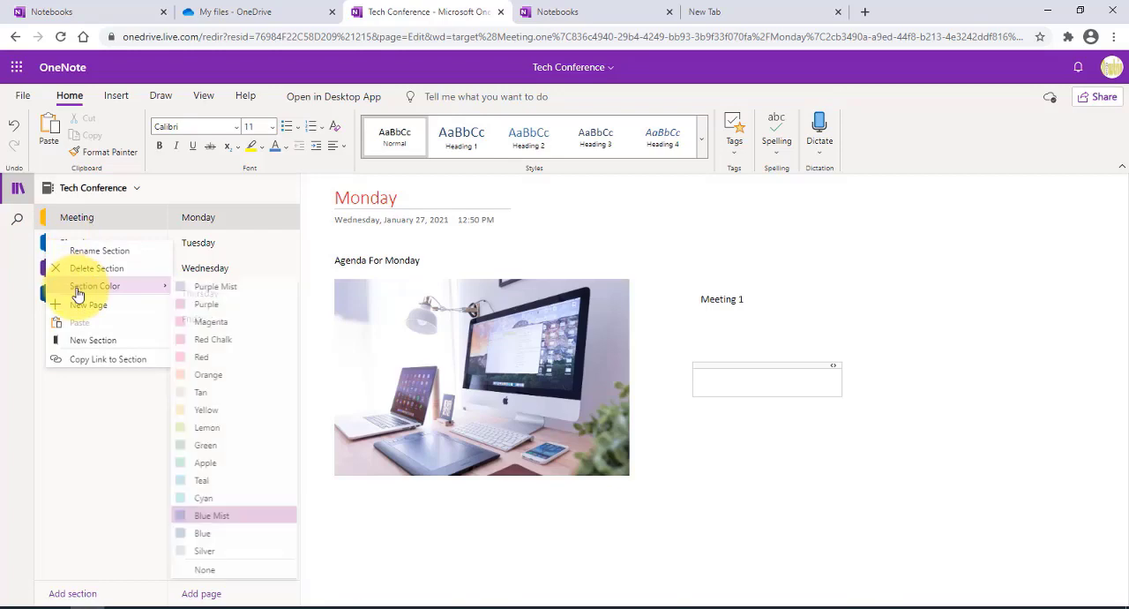
click(210, 321)
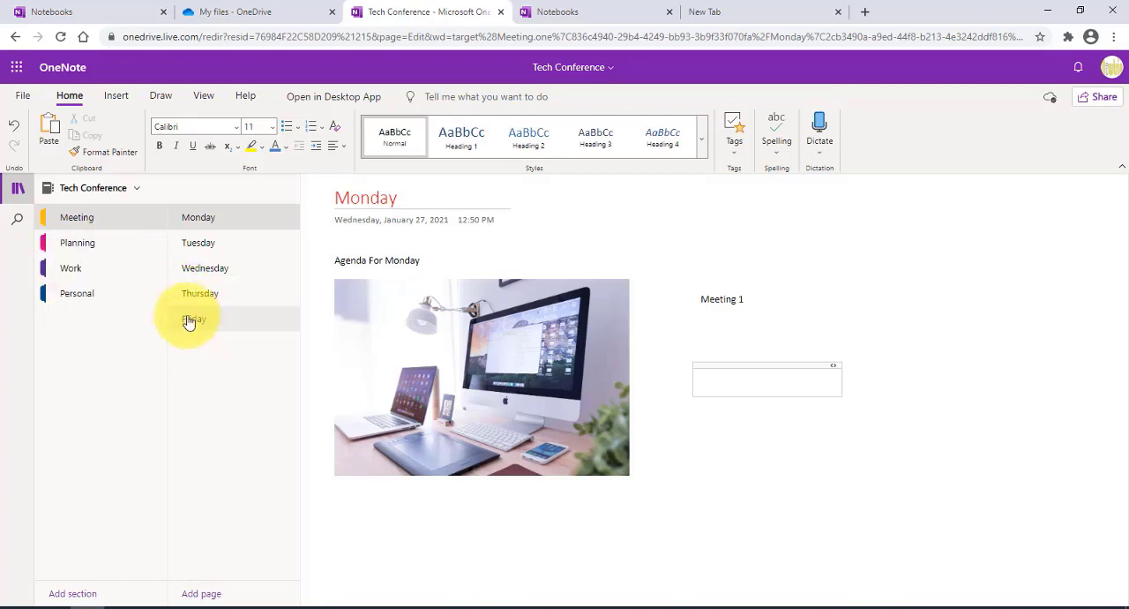
Step: Set the Personal section color to Red Chalk
right_click(64, 297)
mouse_move(99, 328)
click(228, 402)
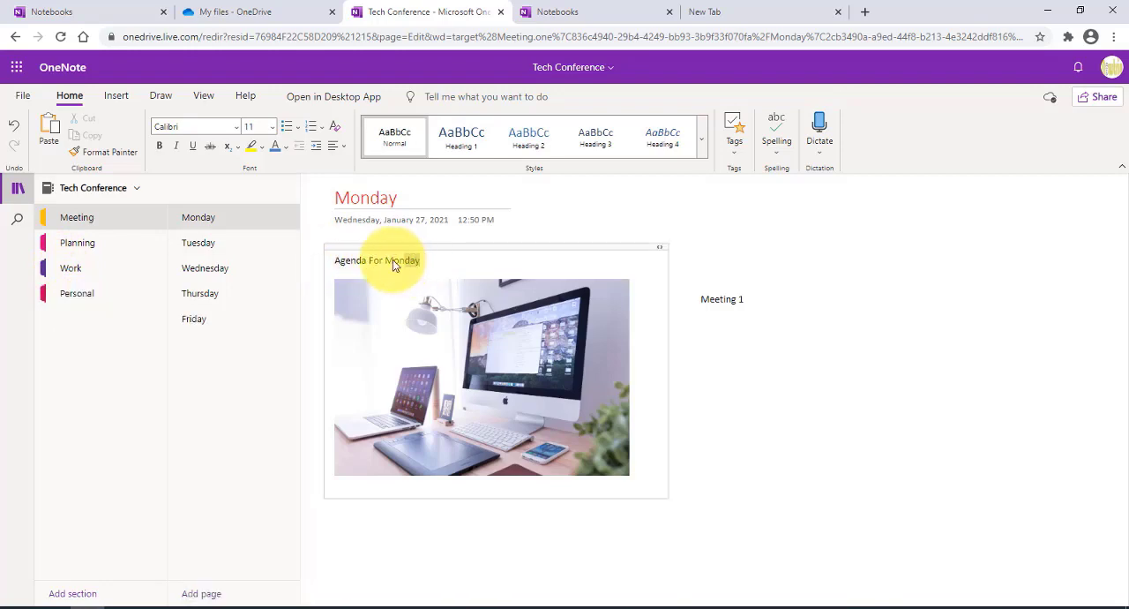
Step: Format the "Agenda For Monday" text as Heading 1 in underlined italics with a yellow highlight
drag(393, 259, 334, 263)
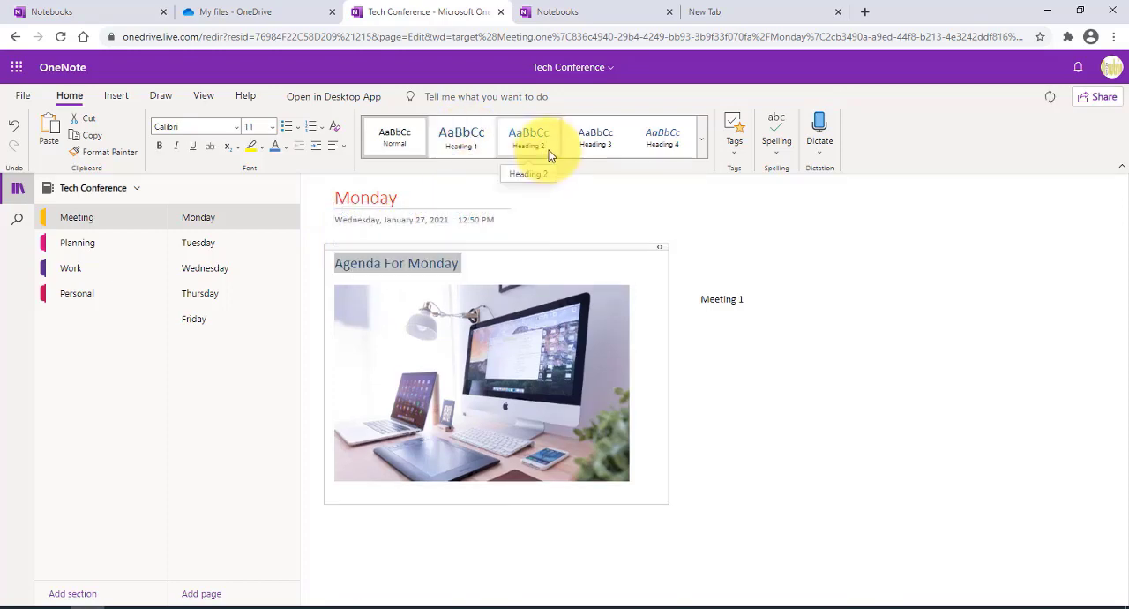
click(475, 141)
click(474, 141)
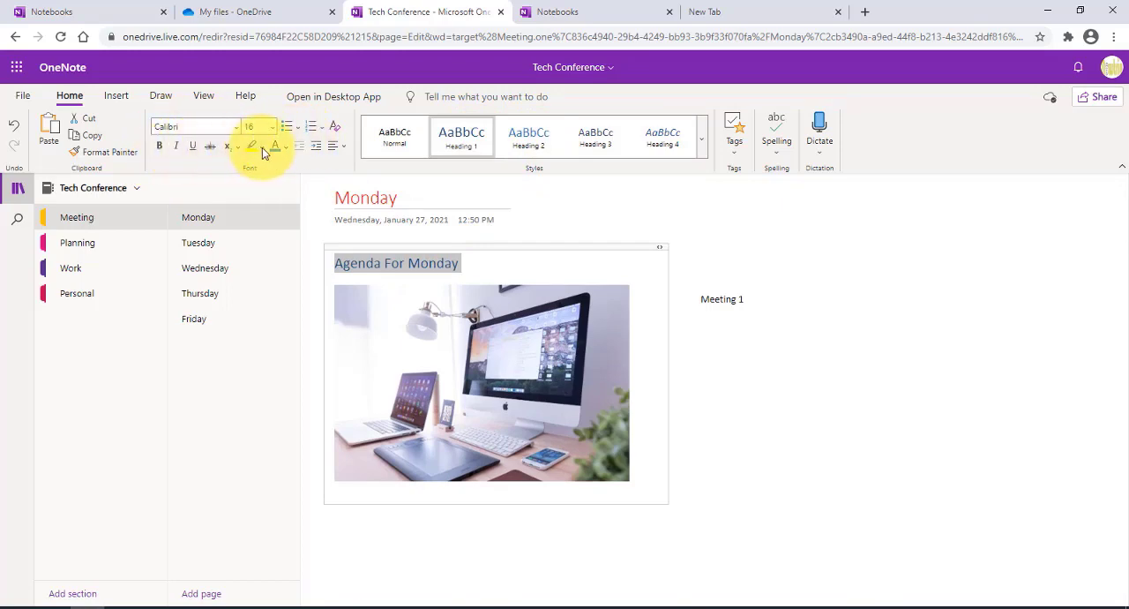
click(177, 142)
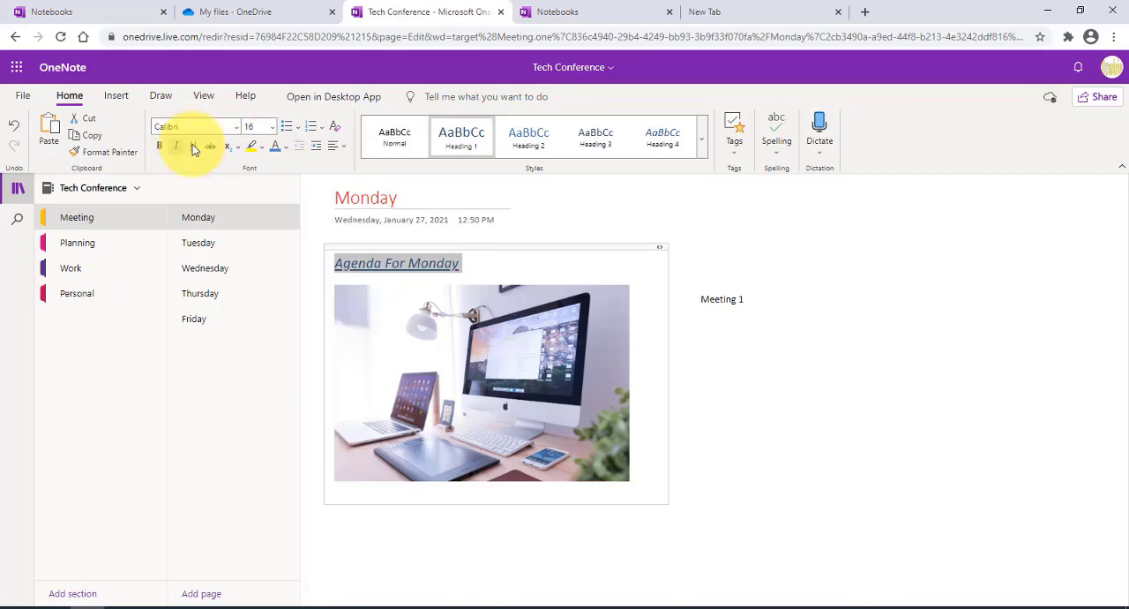
click(252, 148)
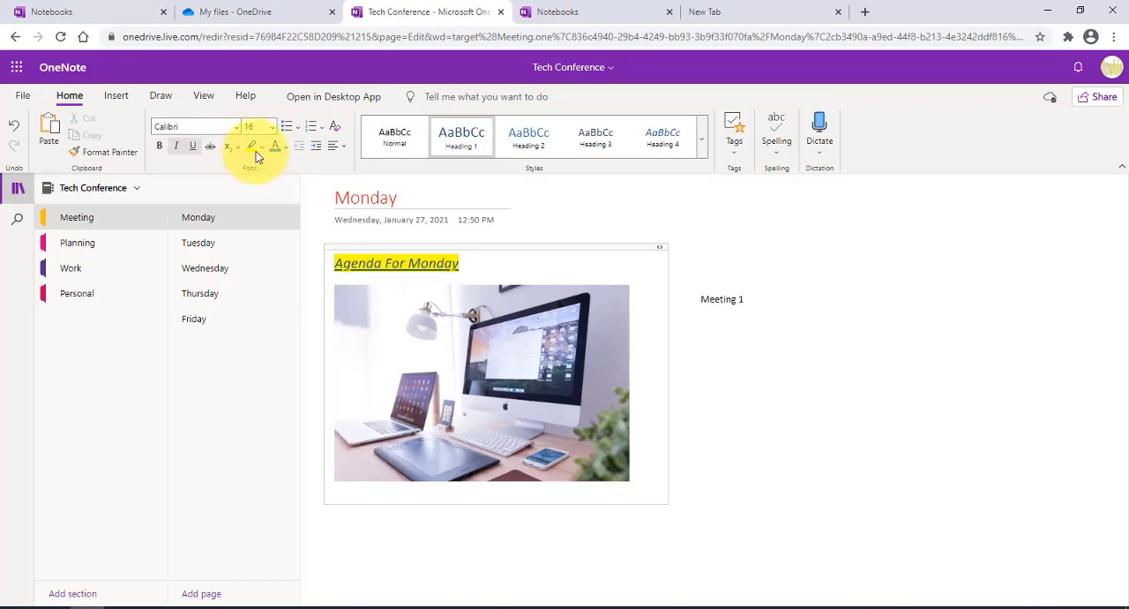
Step: Move the Planning section above the Meeting section in the notebook
click(65, 223)
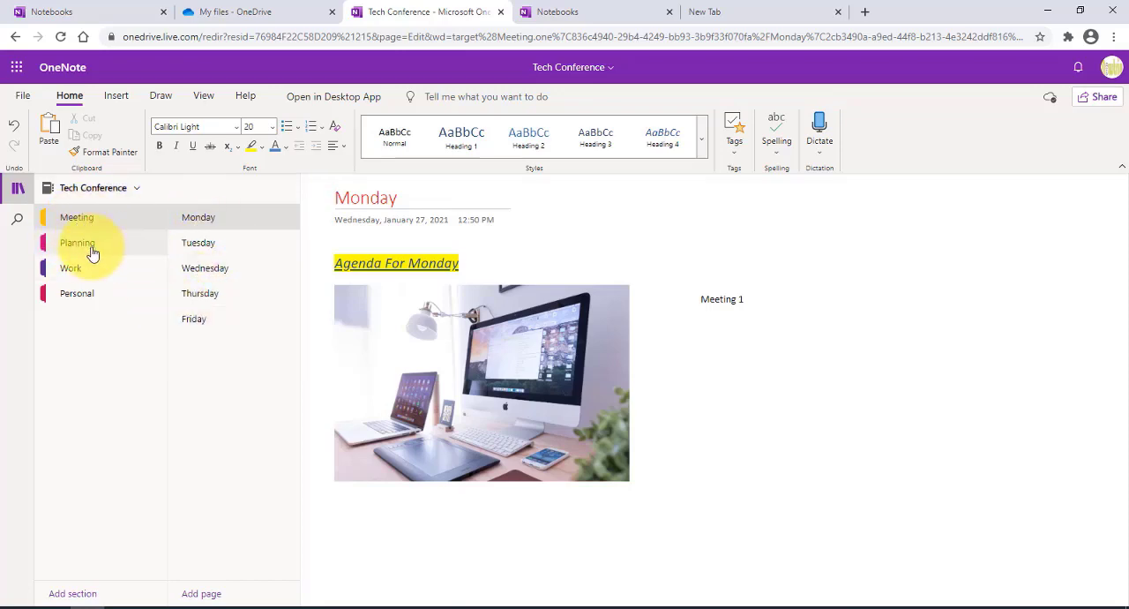
drag(66, 251, 82, 223)
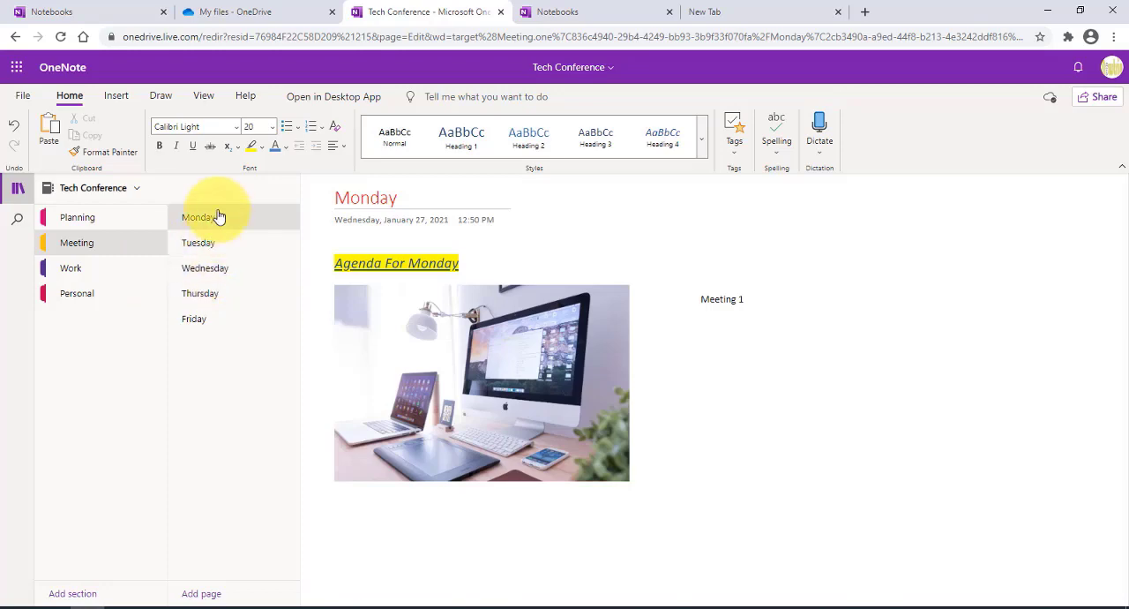
Step: Move the Wednesday page above Tuesday, and return the Tuesday page to its place directly after Monday
drag(218, 271, 204, 216)
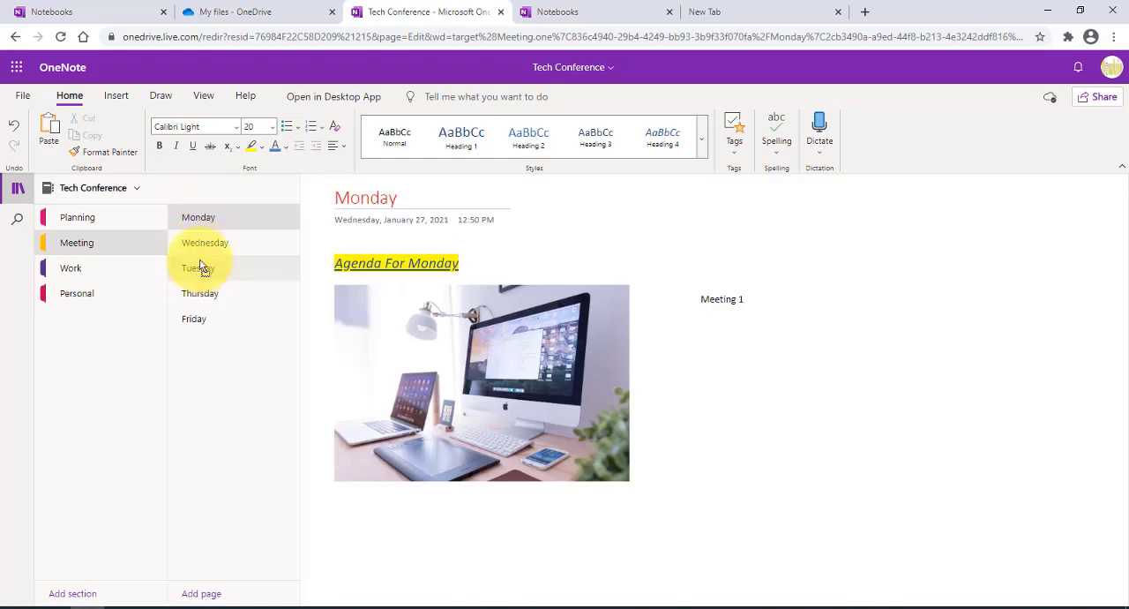
drag(201, 265, 205, 242)
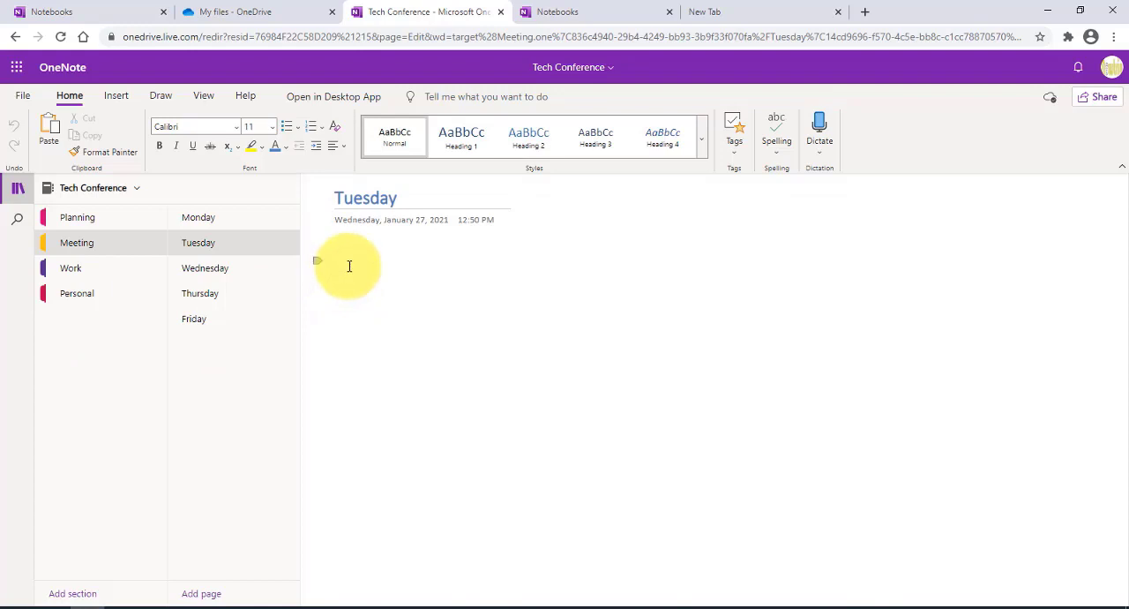
Step: Insert Conference Agenda.pdf from the Onenote Docs folder on the Desktop as a file printout on the Tuesday page
click(117, 95)
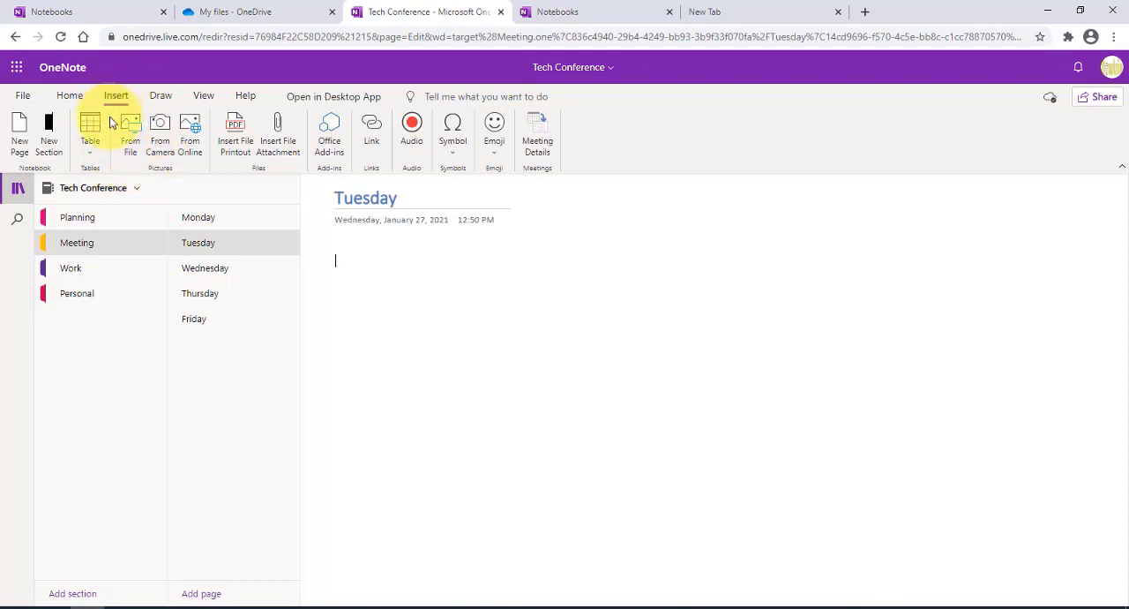
click(234, 128)
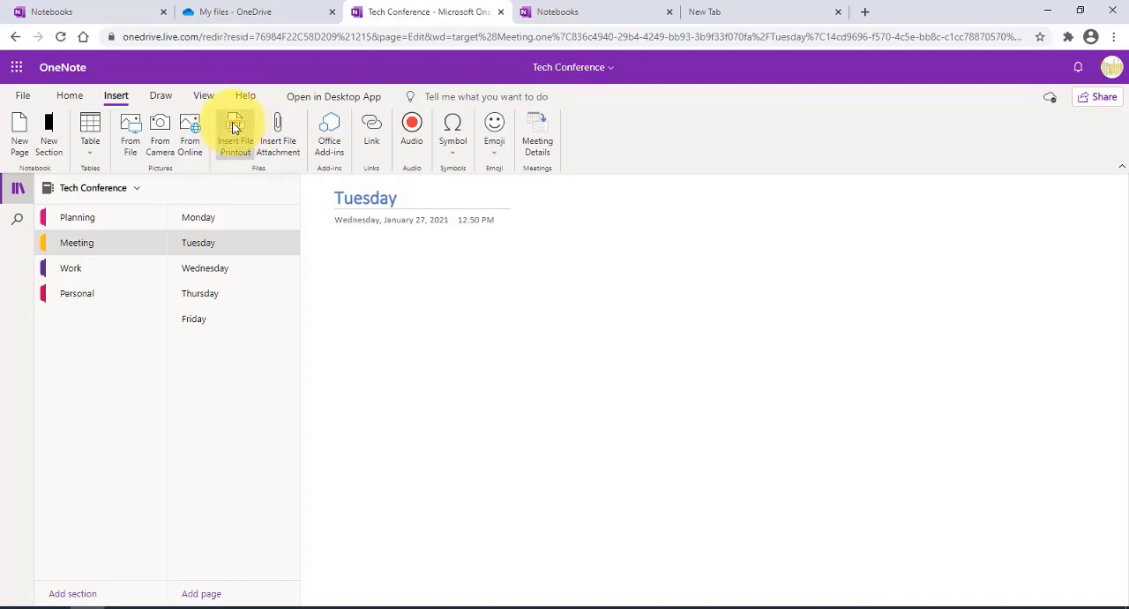
click(507, 351)
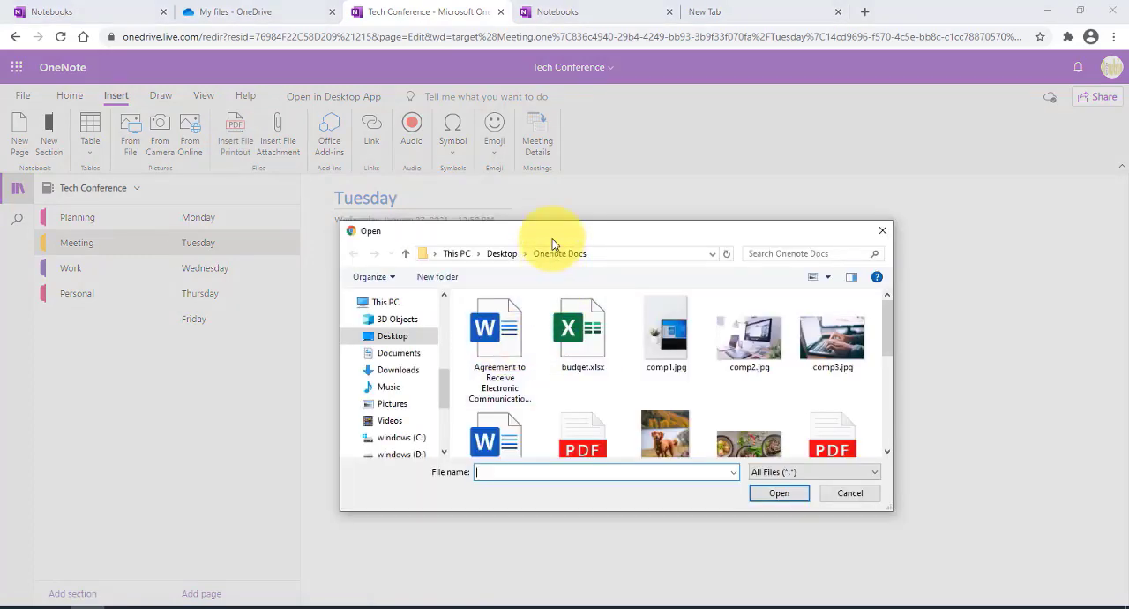
click(397, 315)
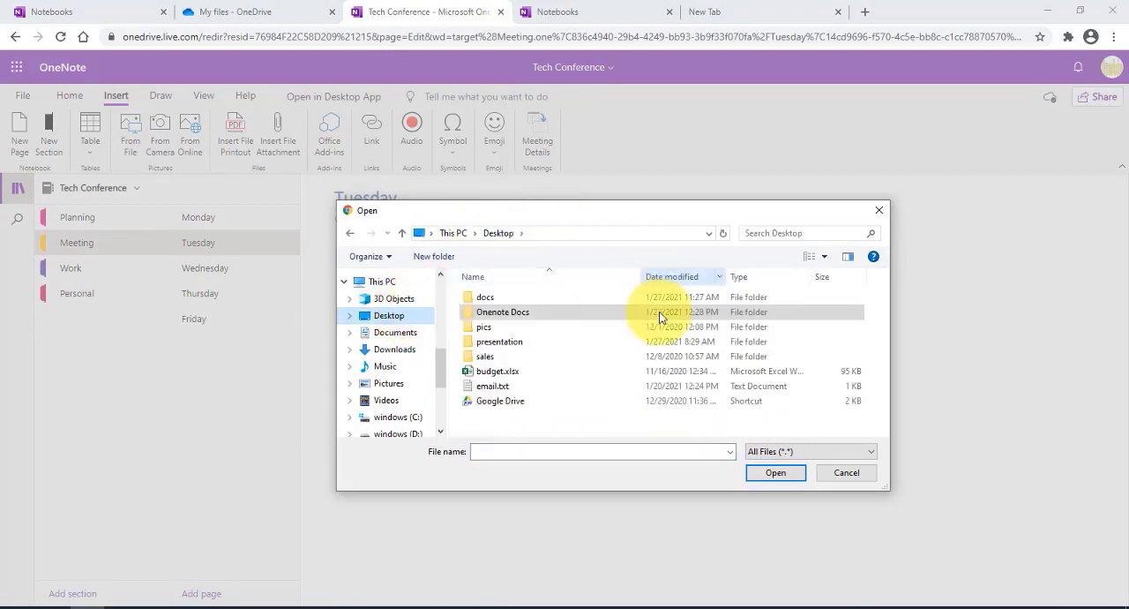
double_click(517, 311)
scroll(668, 368, down, 3)
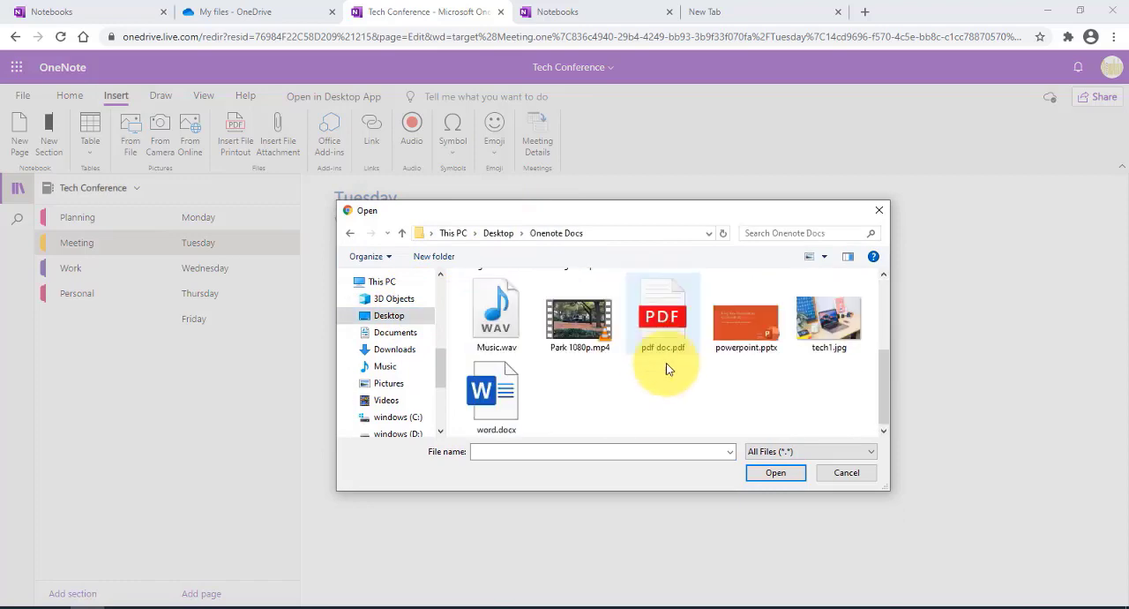
scroll(683, 411, up, 2)
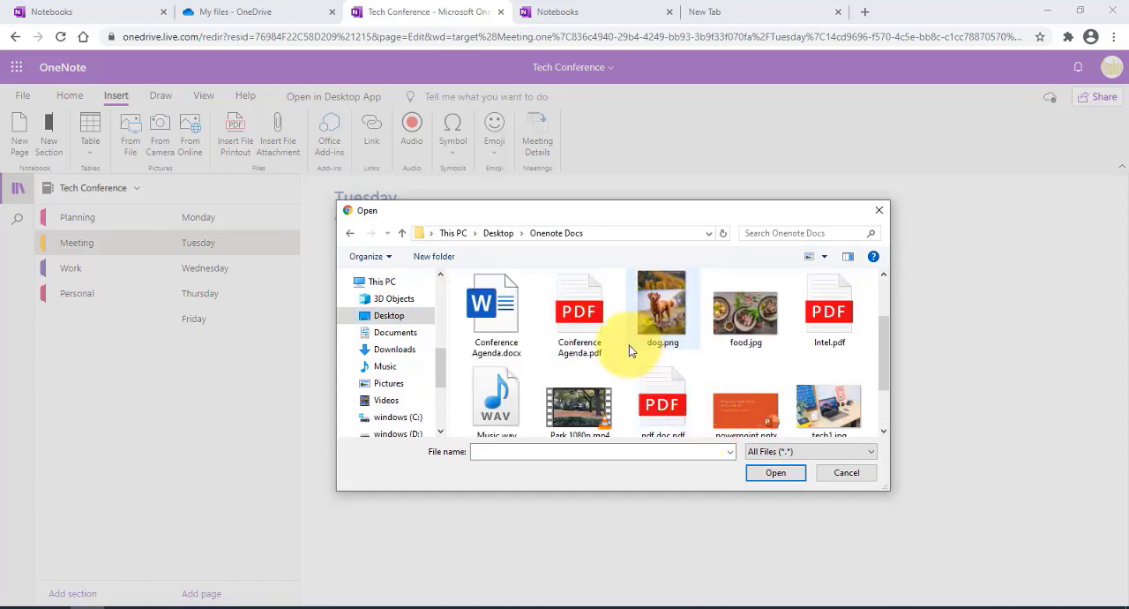
double_click(587, 313)
click(600, 381)
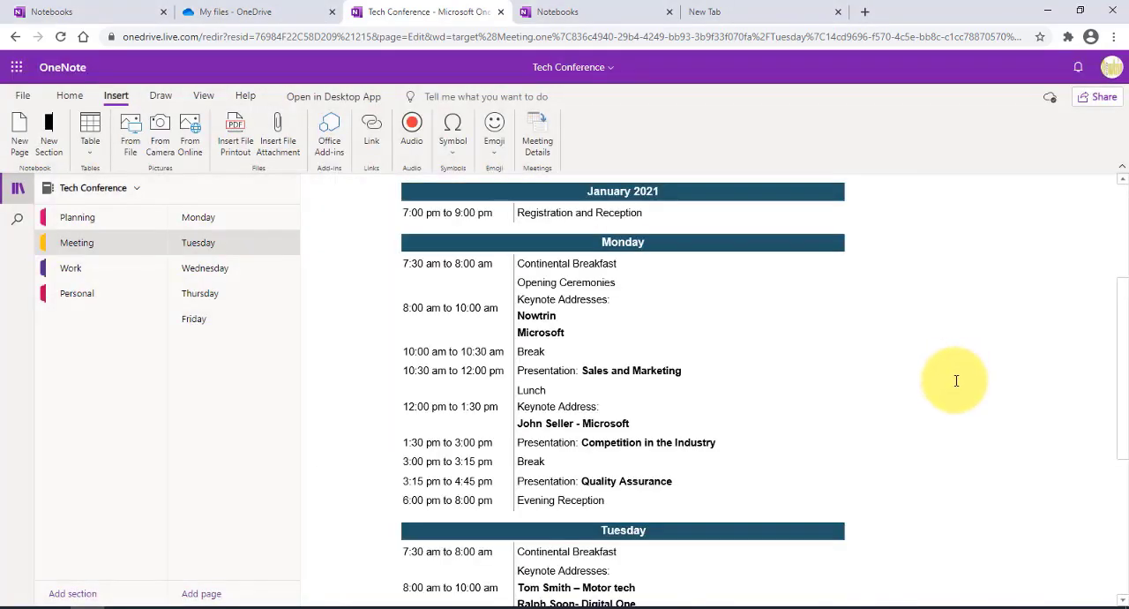
Step: Review the inserted Conference Agenda printout and its file icon on the Tuesday page
scroll(958, 380, up, 3)
scroll(959, 380, down, 1)
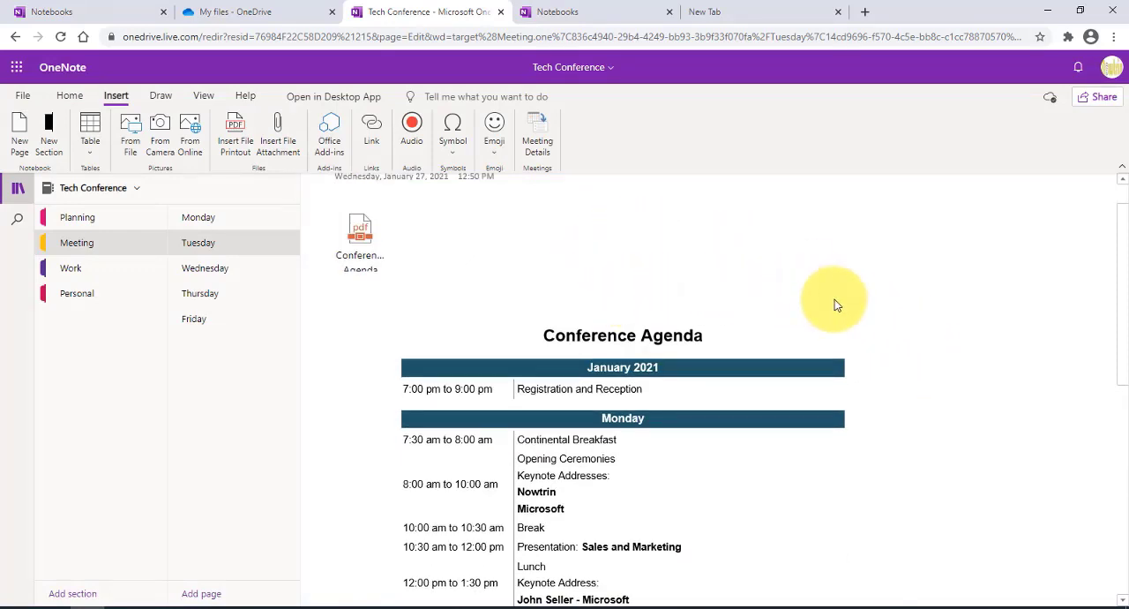
scroll(835, 299, down, 4)
scroll(834, 311, down, 3)
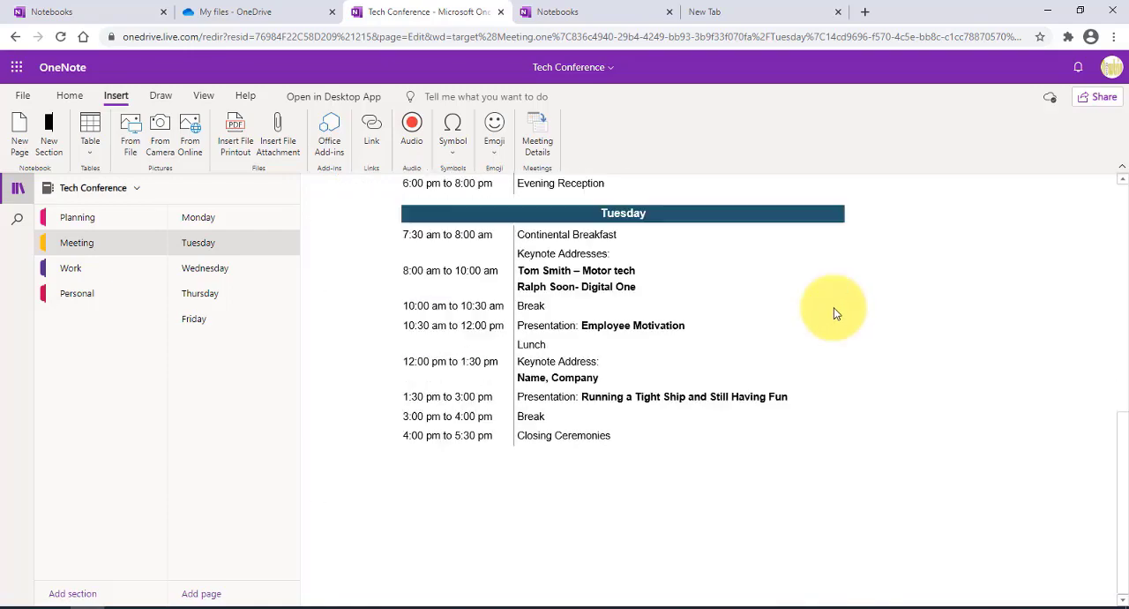
scroll(834, 310, up, 8)
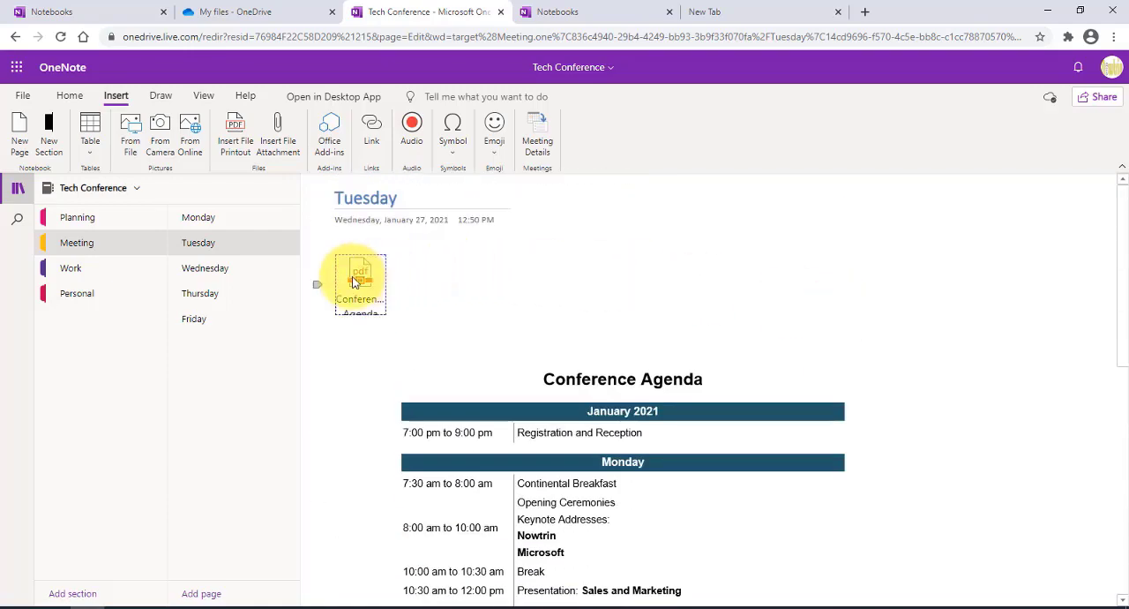
scroll(380, 304, down, 2)
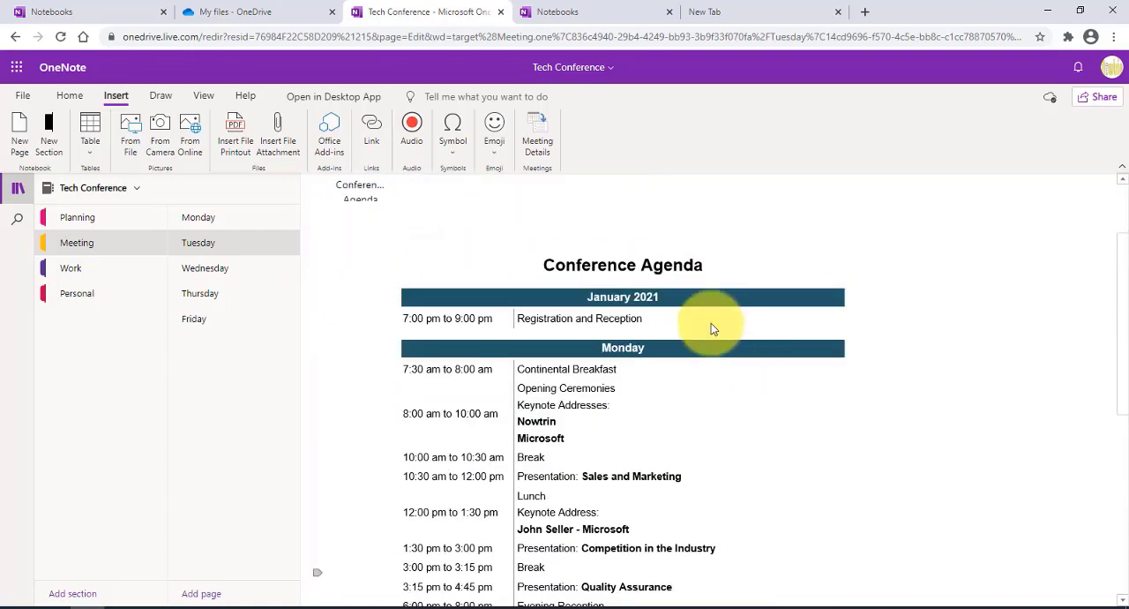
Step: Insert a table with seven columns and five rows on the Wednesday page
click(205, 267)
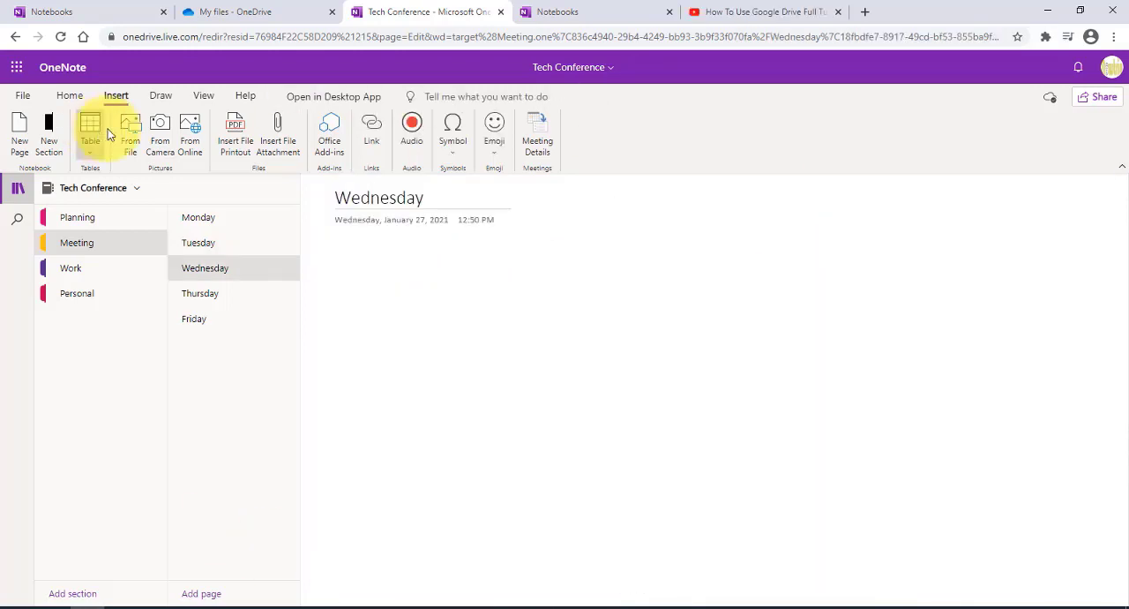
click(90, 132)
click(467, 269)
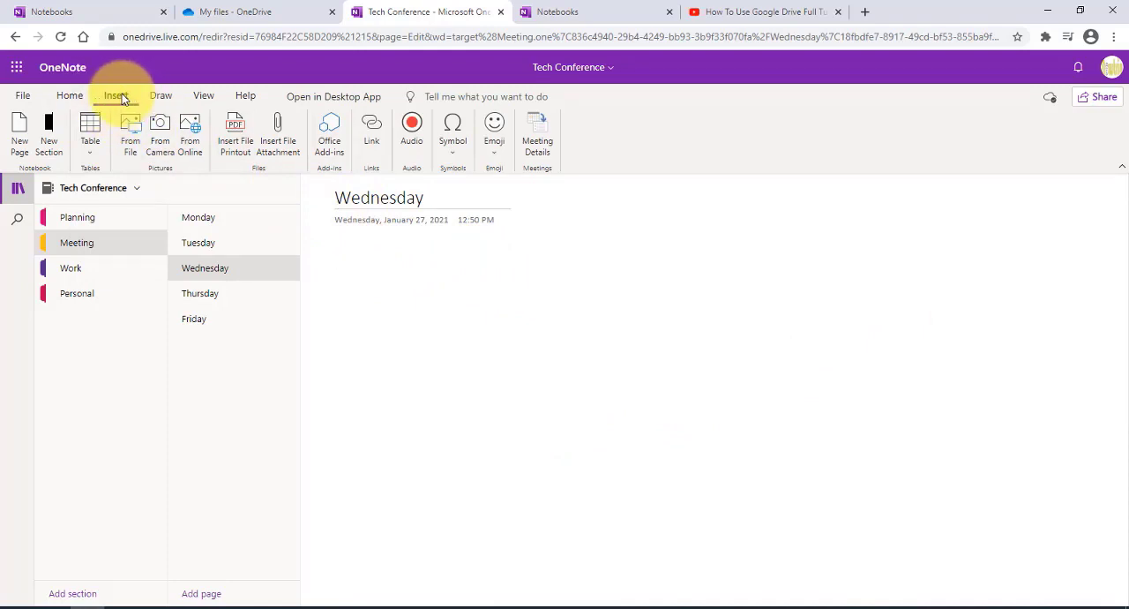
click(90, 131)
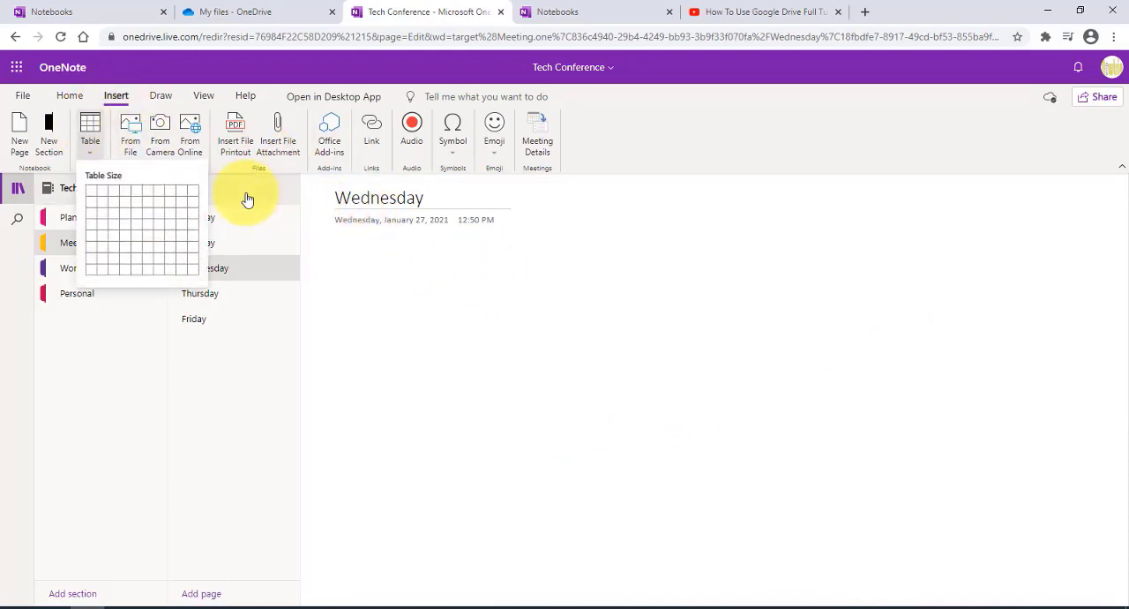
click(161, 232)
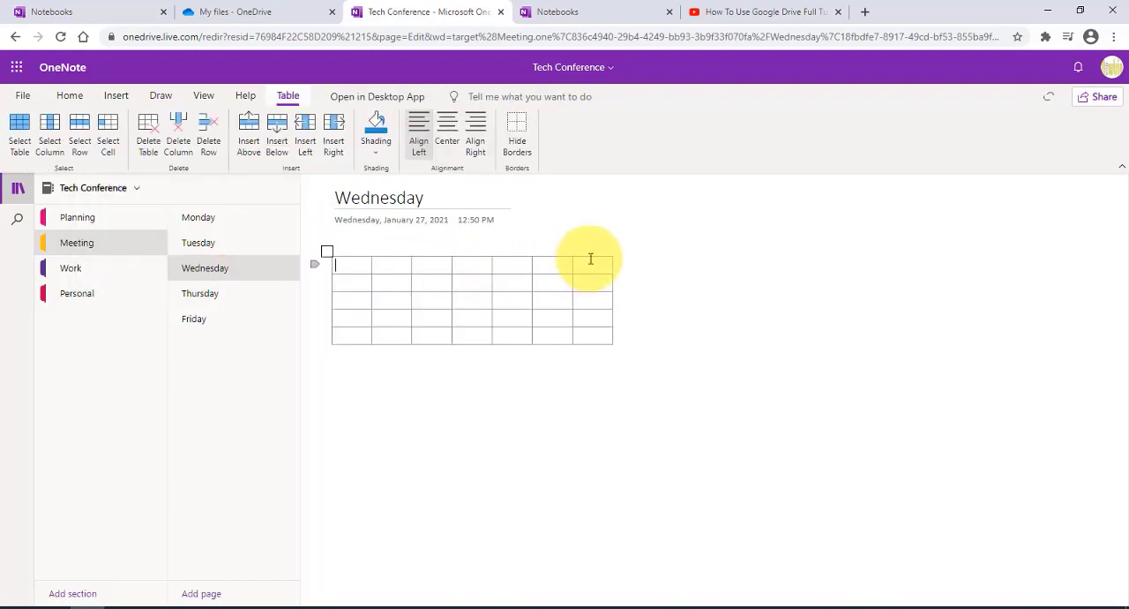
Step: Widen the last column to about twice its width, and widen the fourth column of the Wednesday table
click(610, 343)
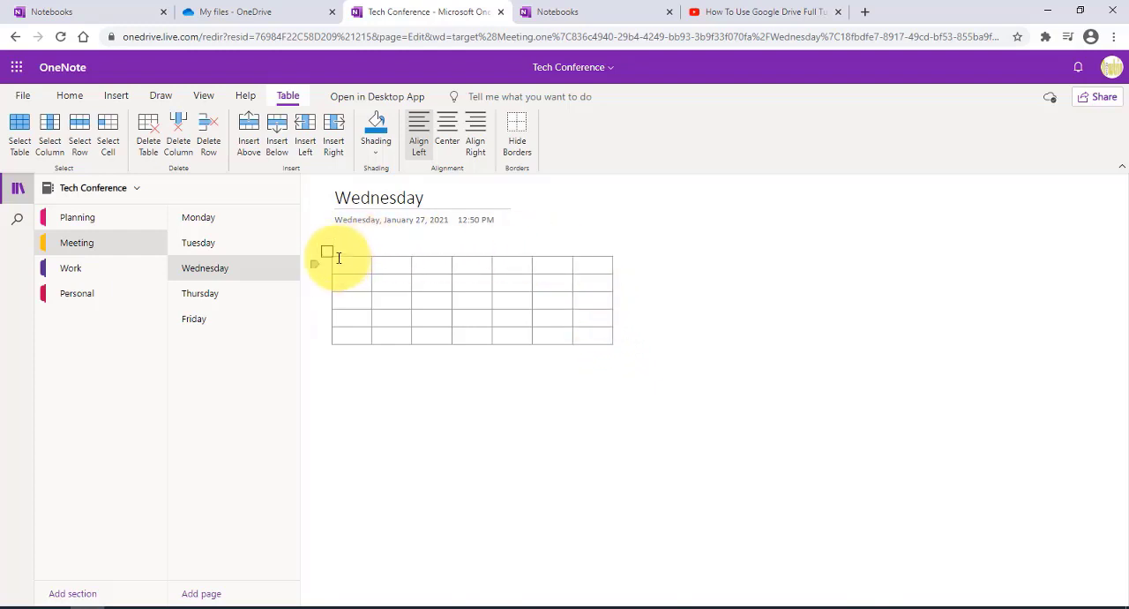
click(564, 271)
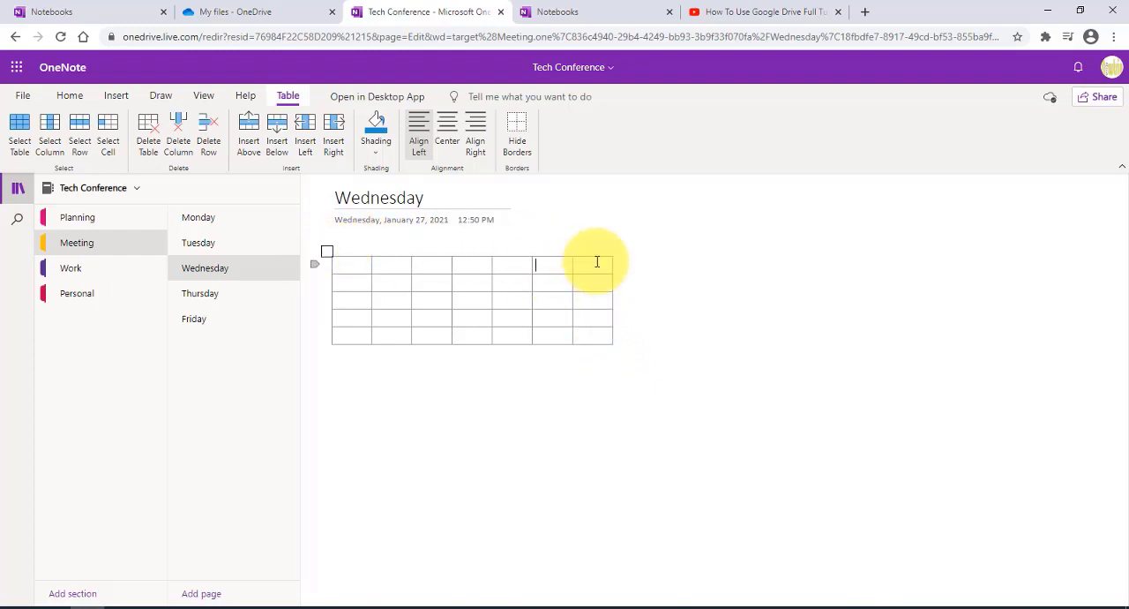
click(599, 262)
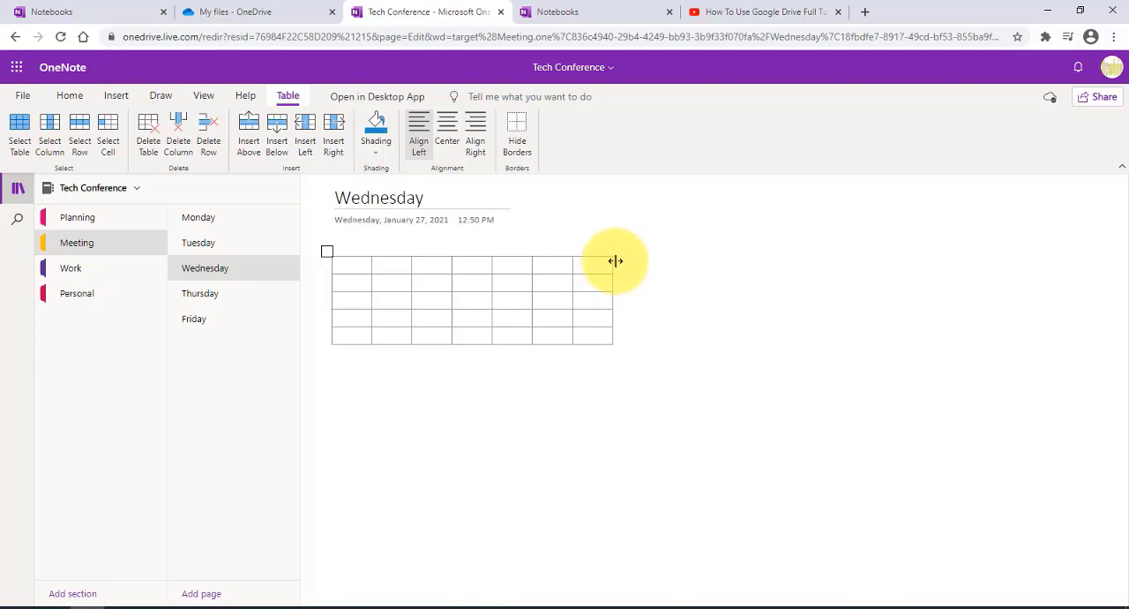
drag(615, 261, 653, 258)
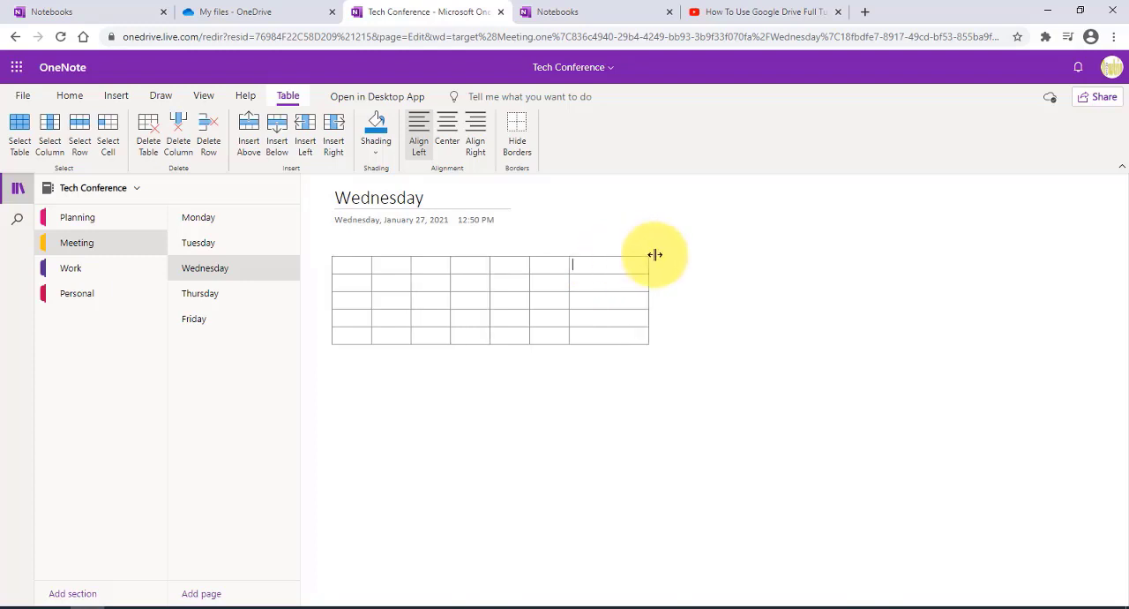
click(575, 261)
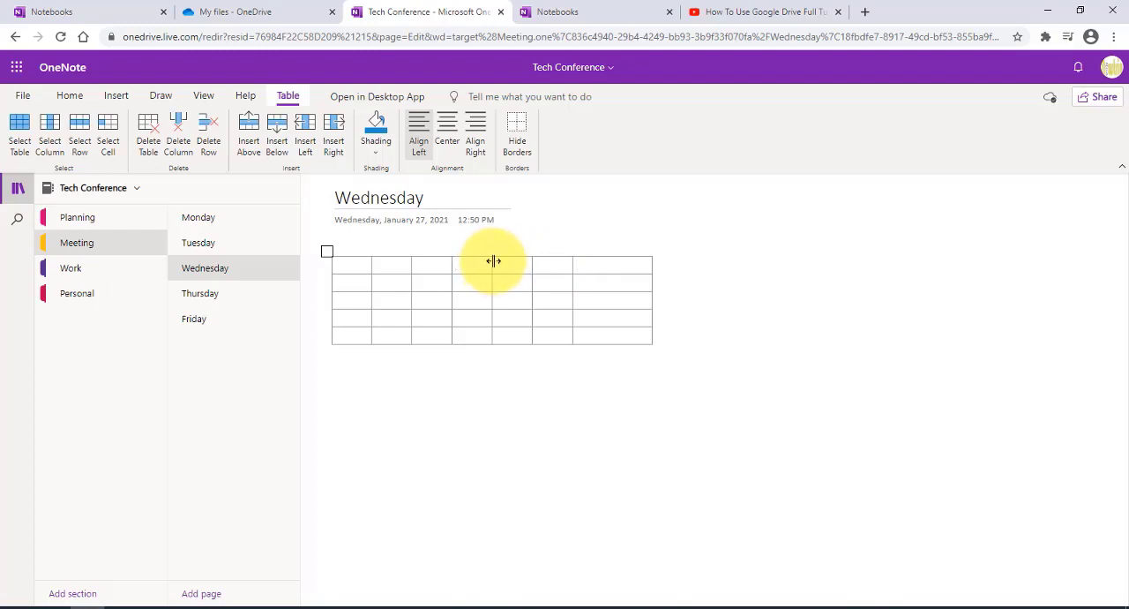
drag(493, 261, 520, 259)
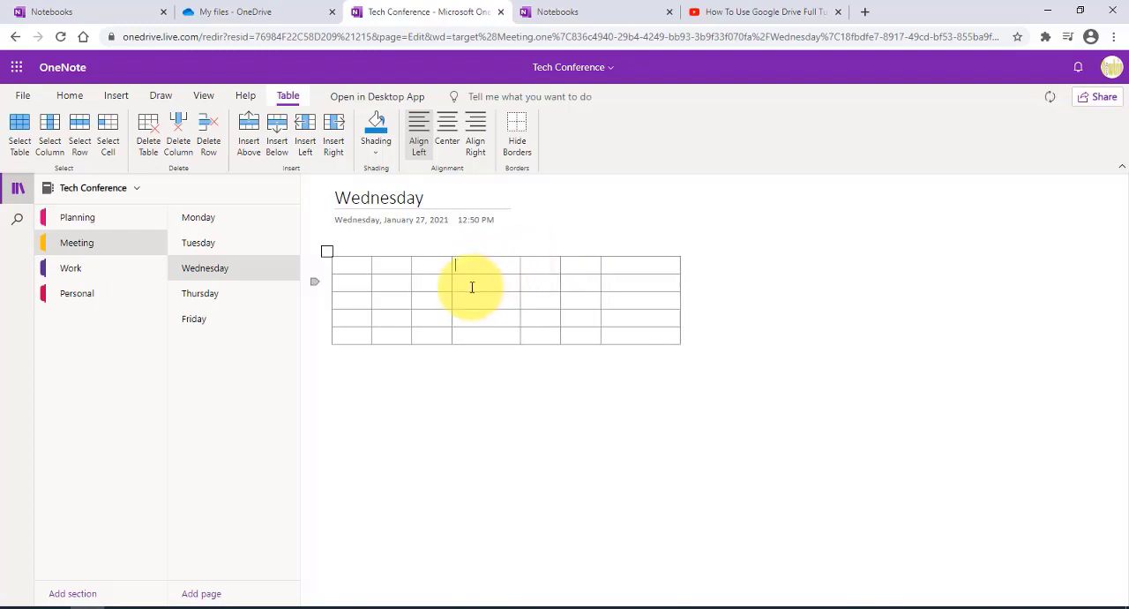
Step: Enter "day1" and "day2" in the first two rows of the table's first column
click(345, 266)
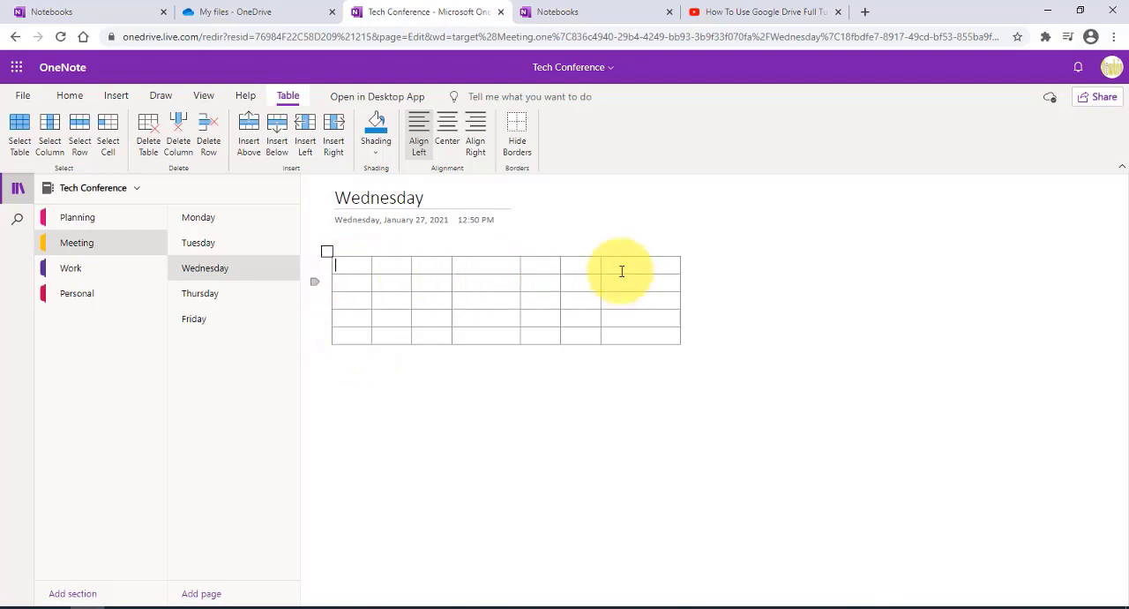
click(662, 298)
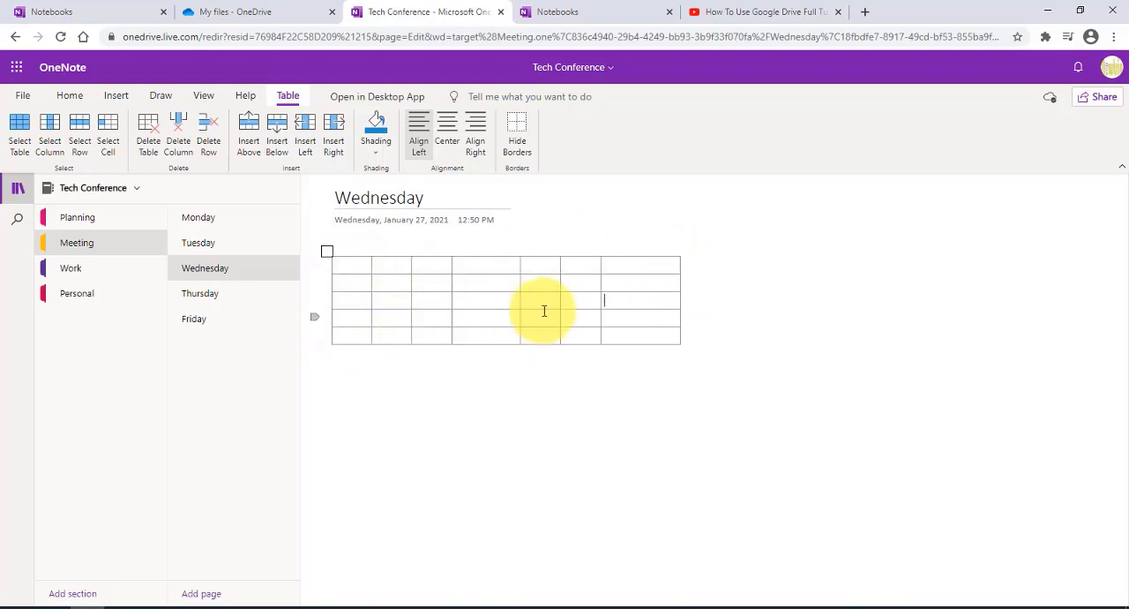
click(623, 277)
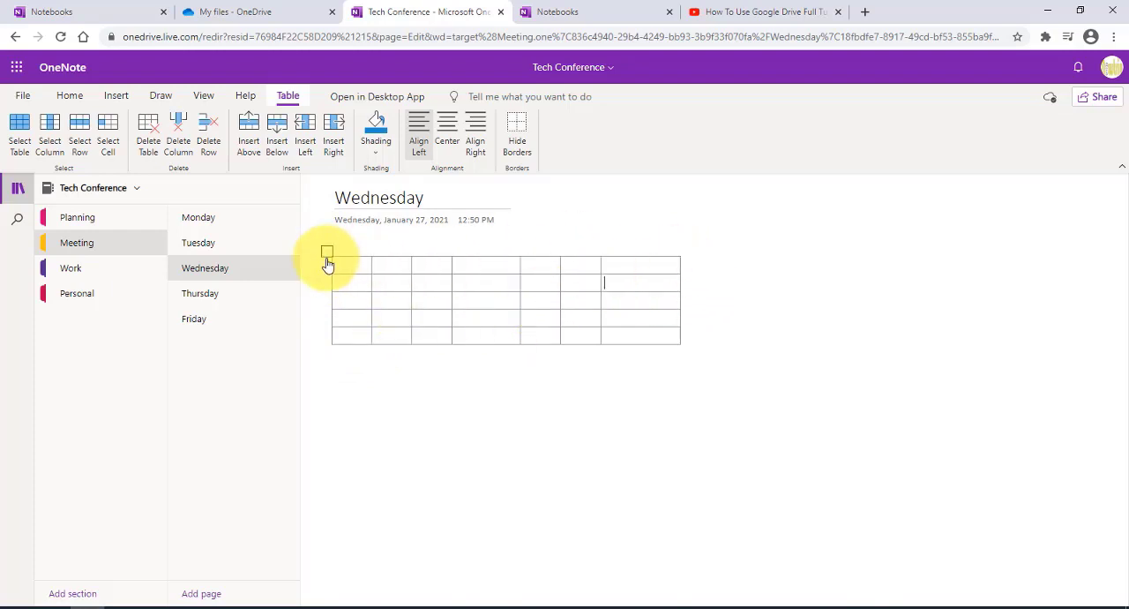
click(334, 265)
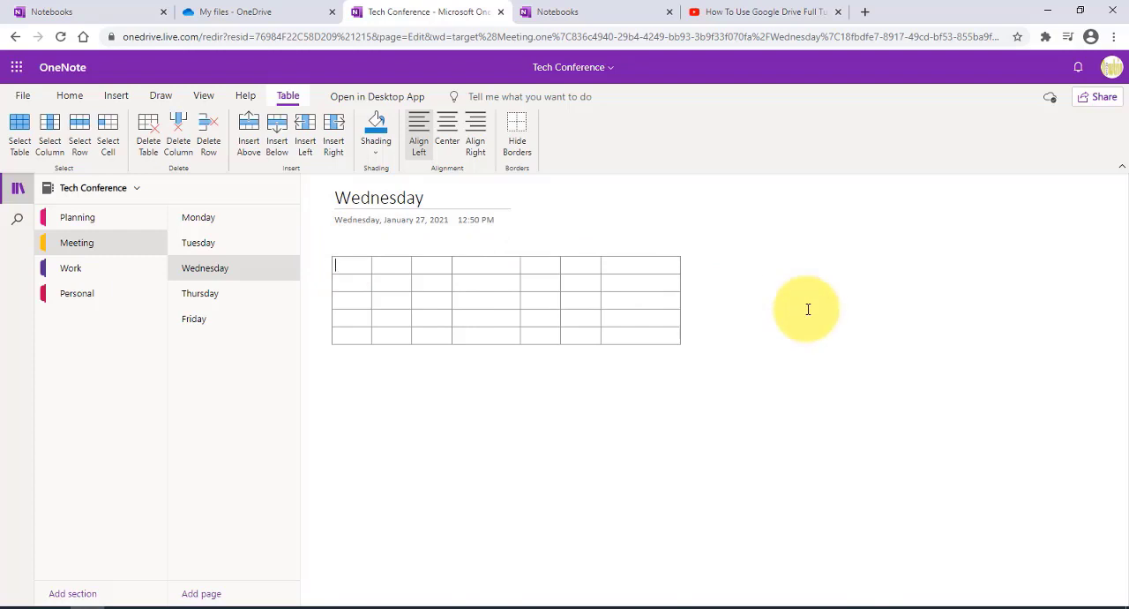
text(day1)
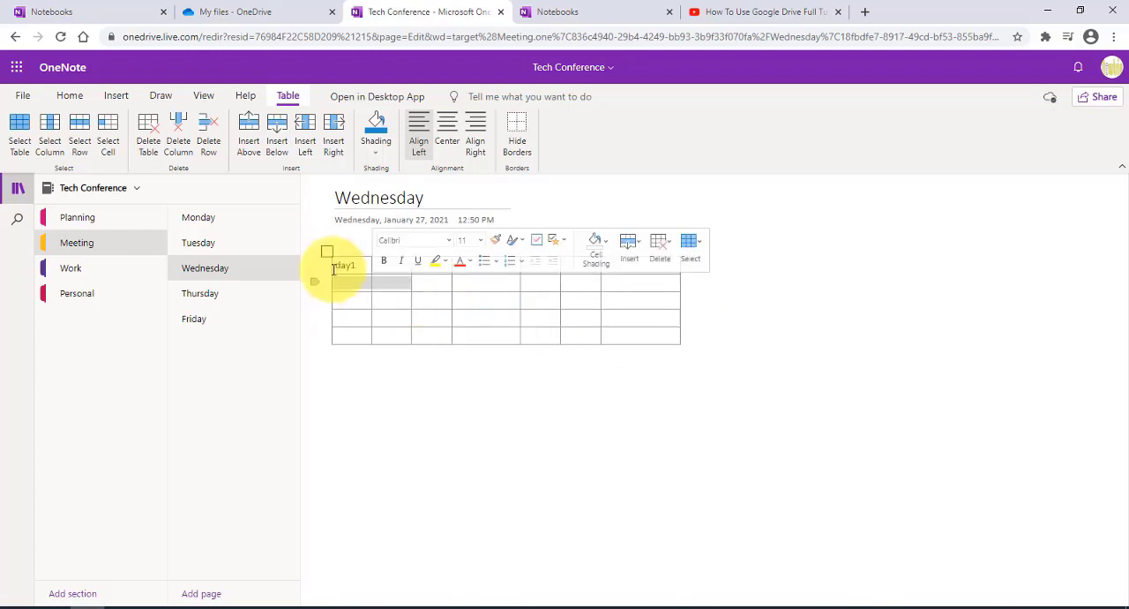
click(352, 281)
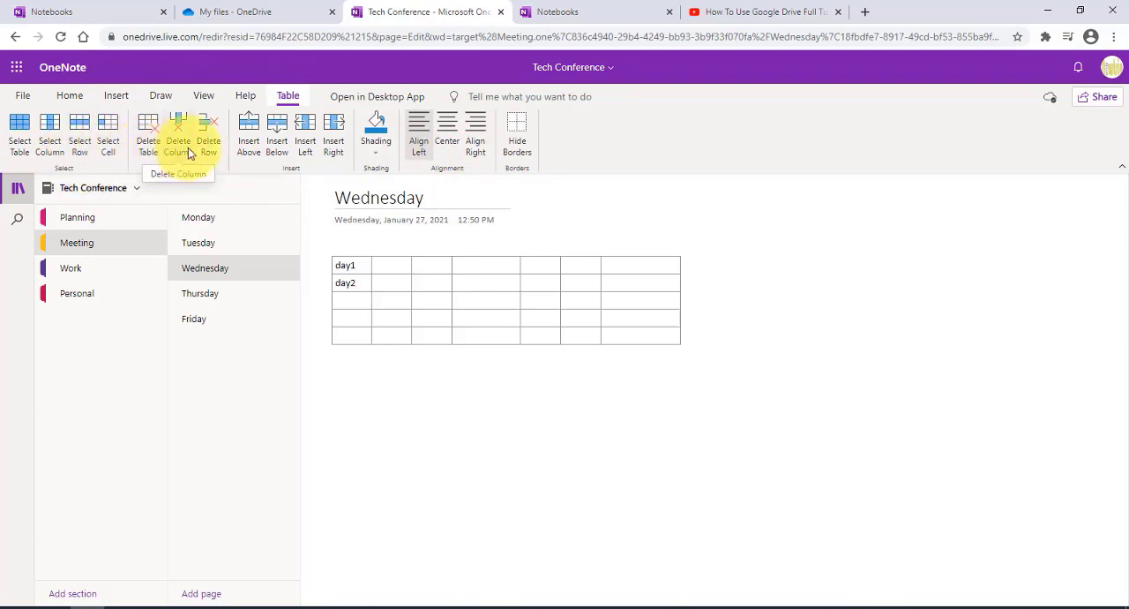
Step: Shade the last column's fourth-row cell blue, the day1 cell light beige and the day2 cell a darker tan
click(377, 129)
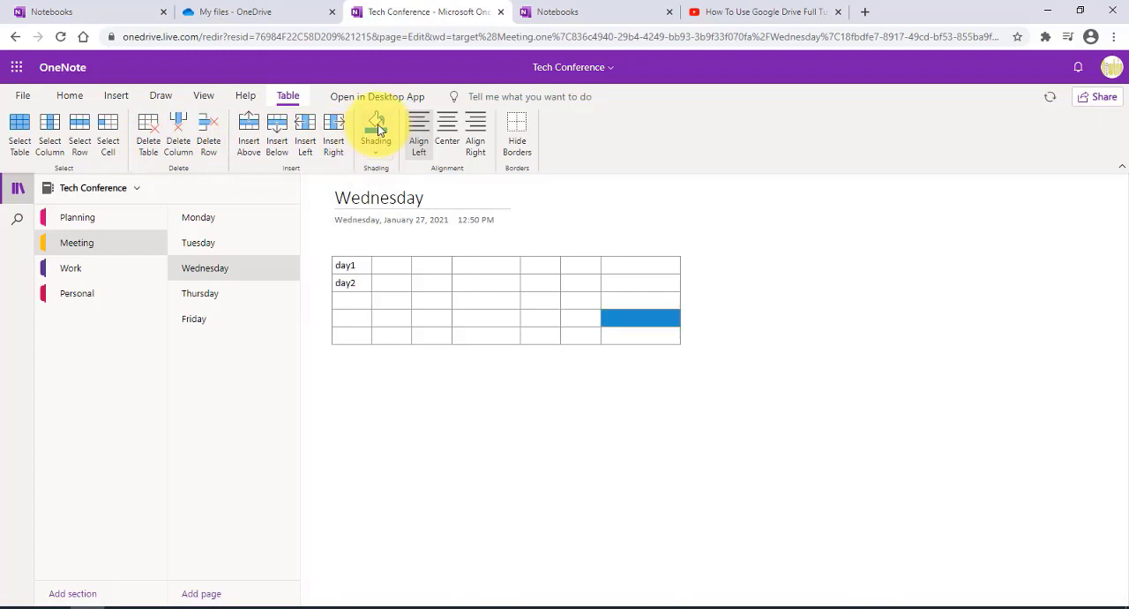
click(366, 264)
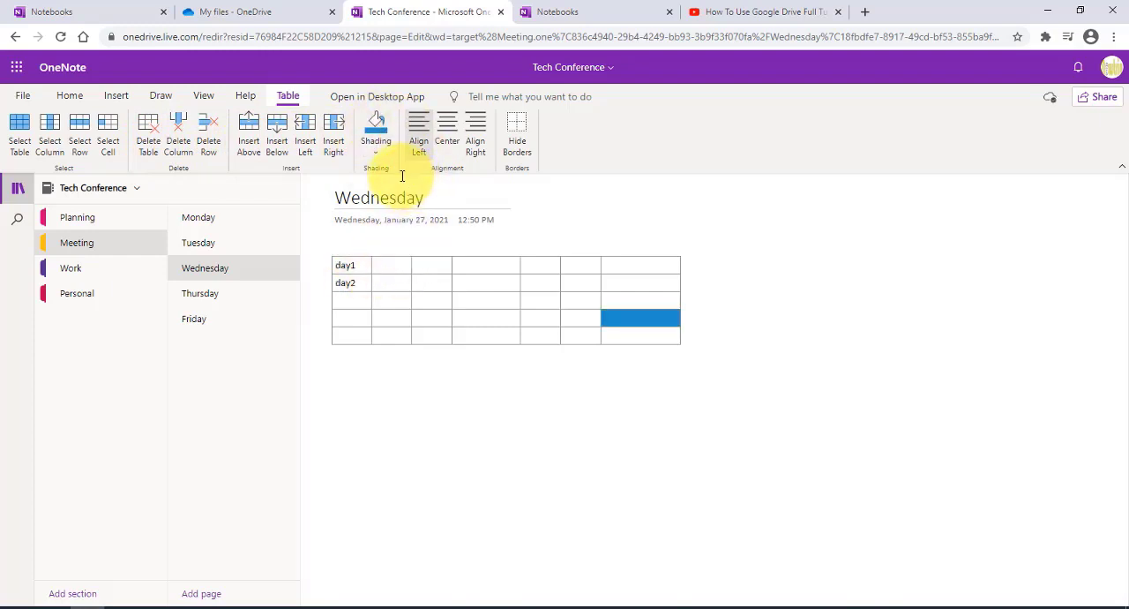
click(377, 159)
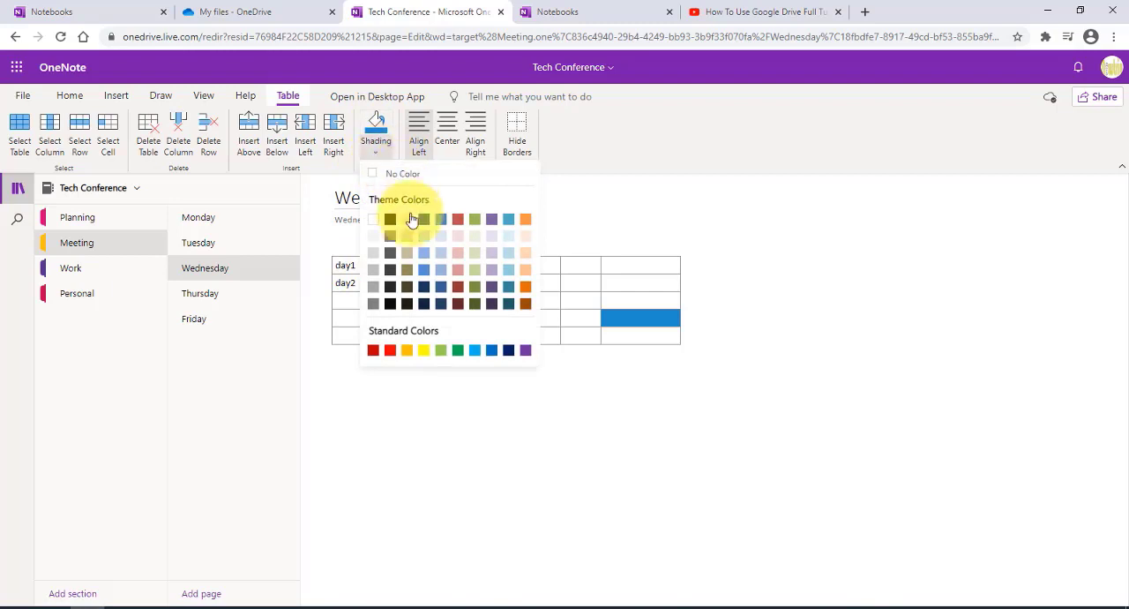
click(410, 221)
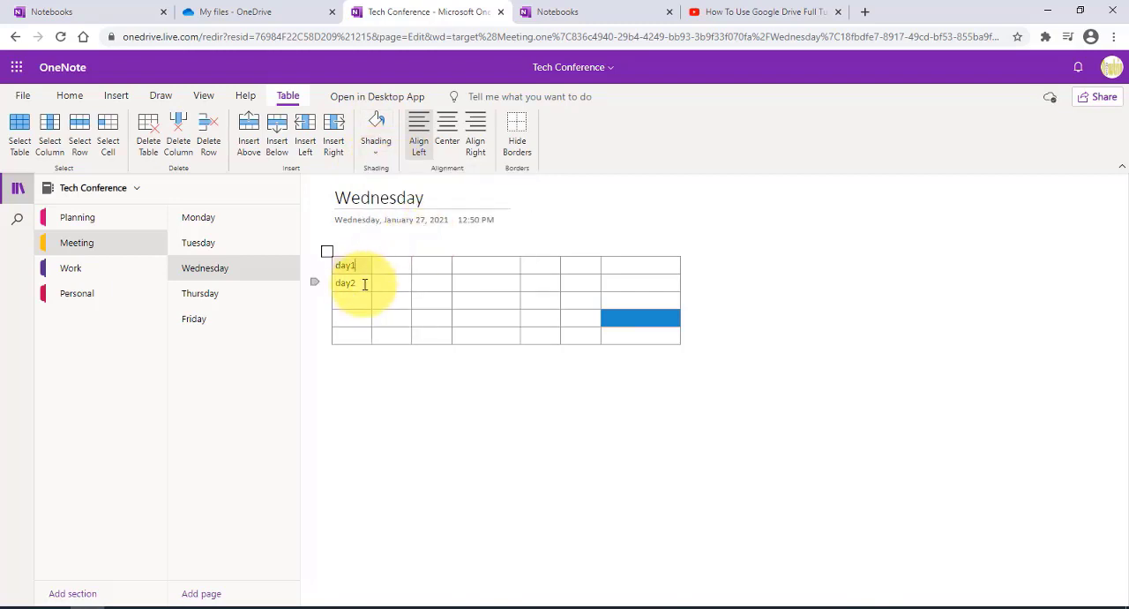
click(375, 154)
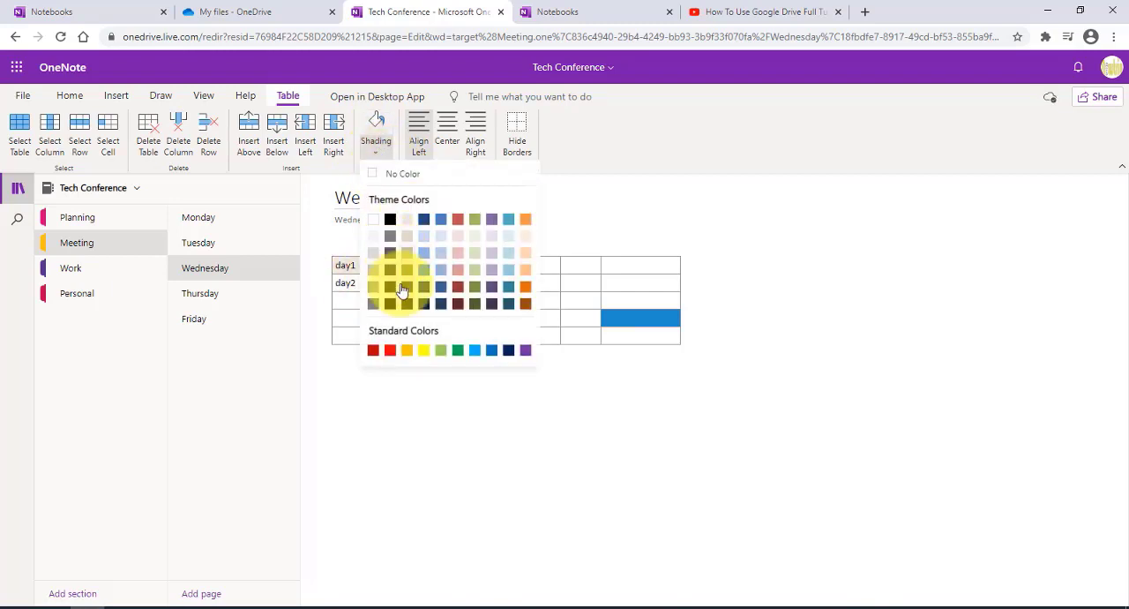
click(408, 235)
click(446, 285)
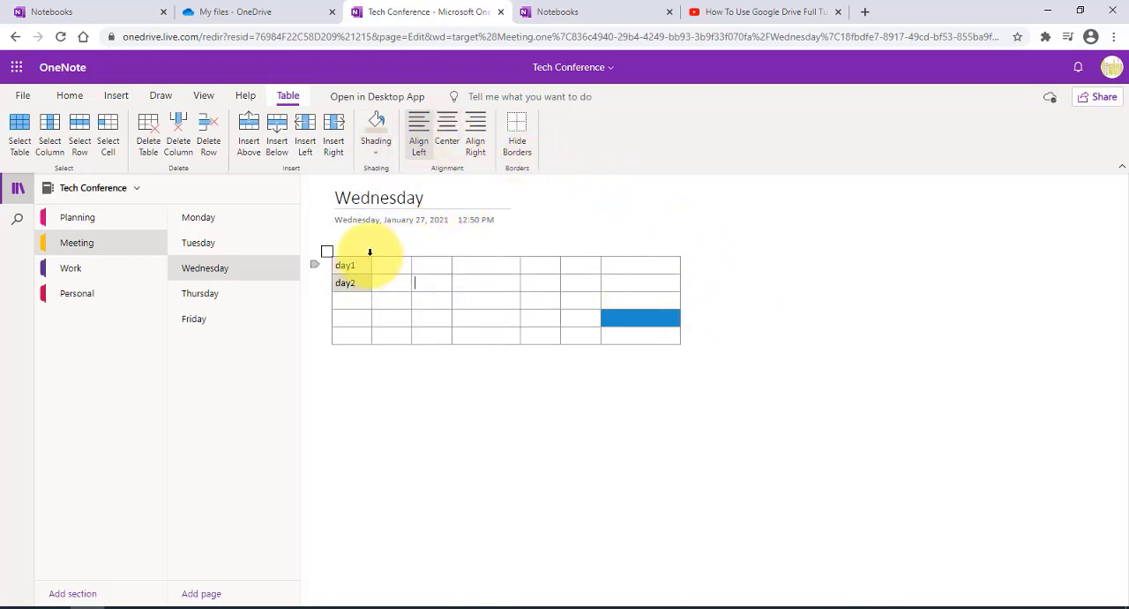
Step: Insert an audio recording below the table on the Wednesday page, allowing microphone access
click(479, 265)
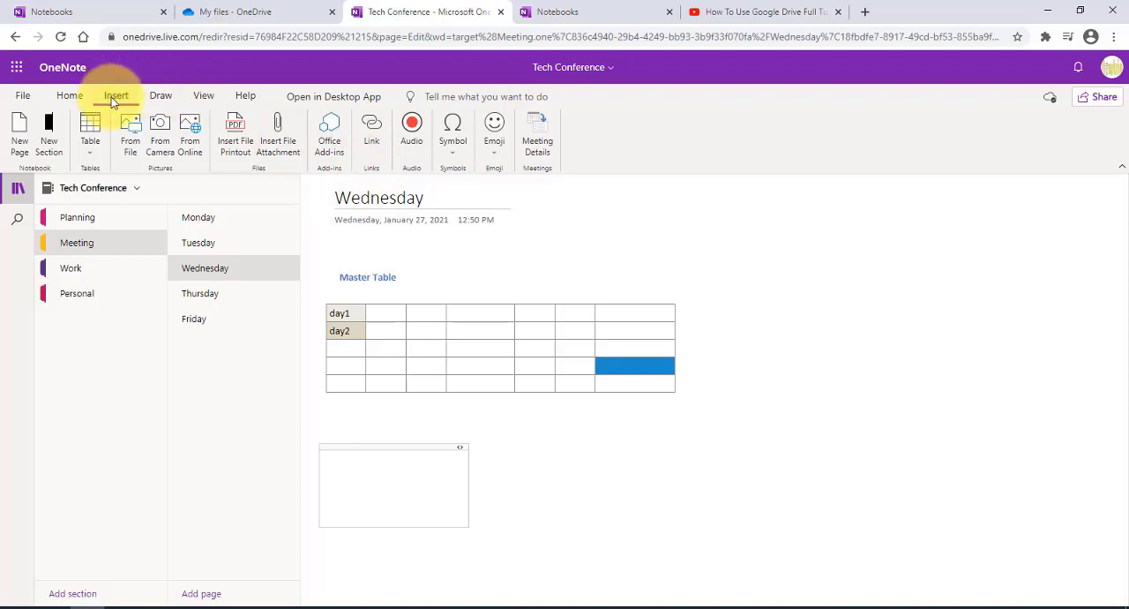
click(404, 124)
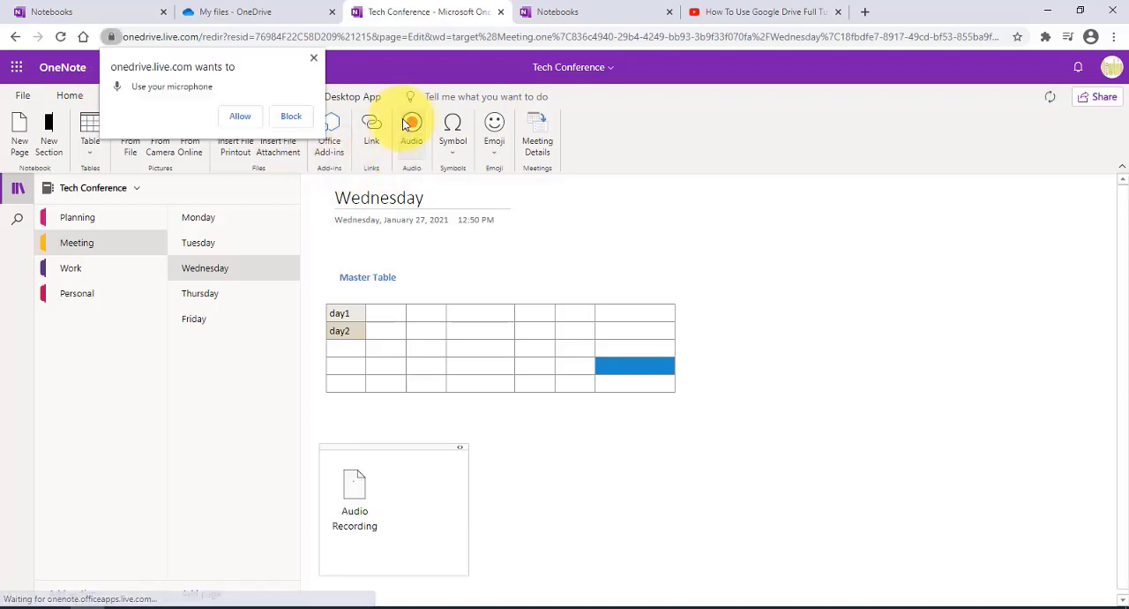
click(241, 117)
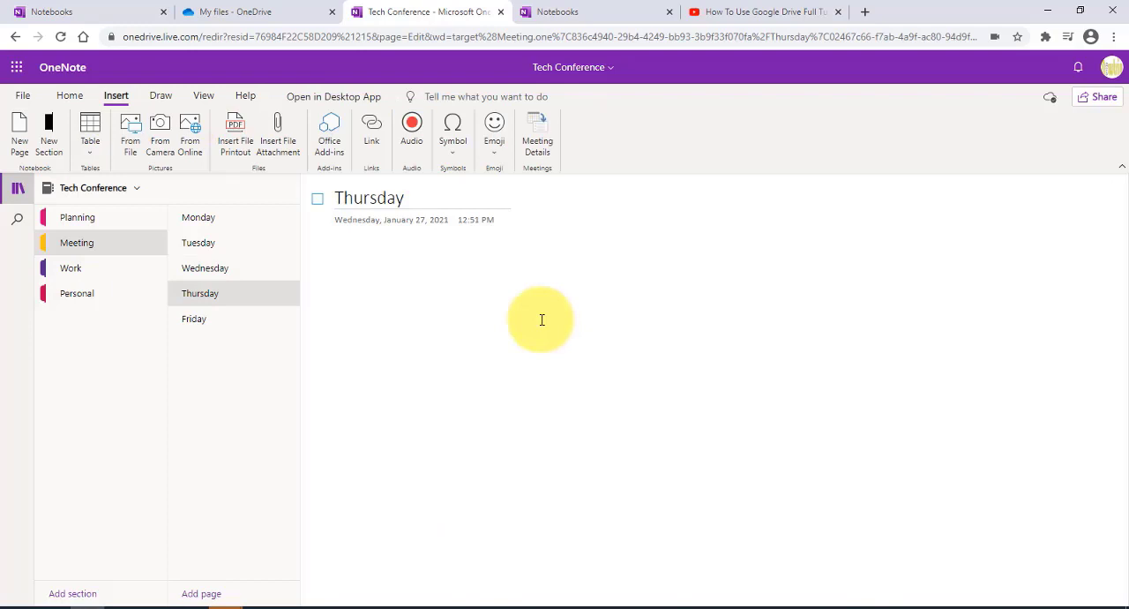
click(500, 234)
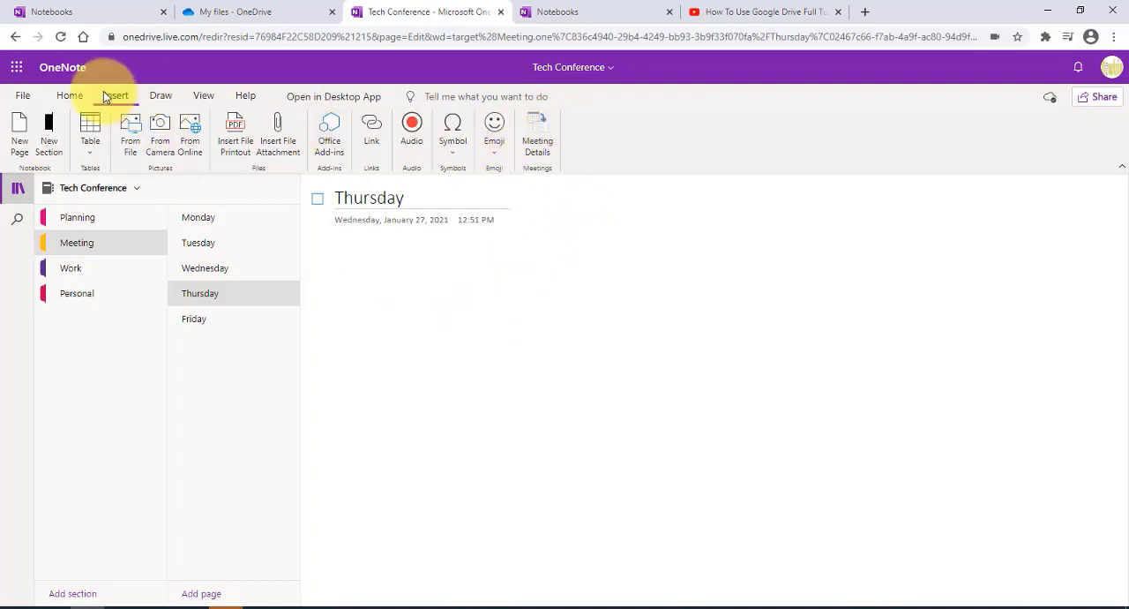
Step: From the Thursday page, add meeting details for today's Tech Conference meeting
click(538, 129)
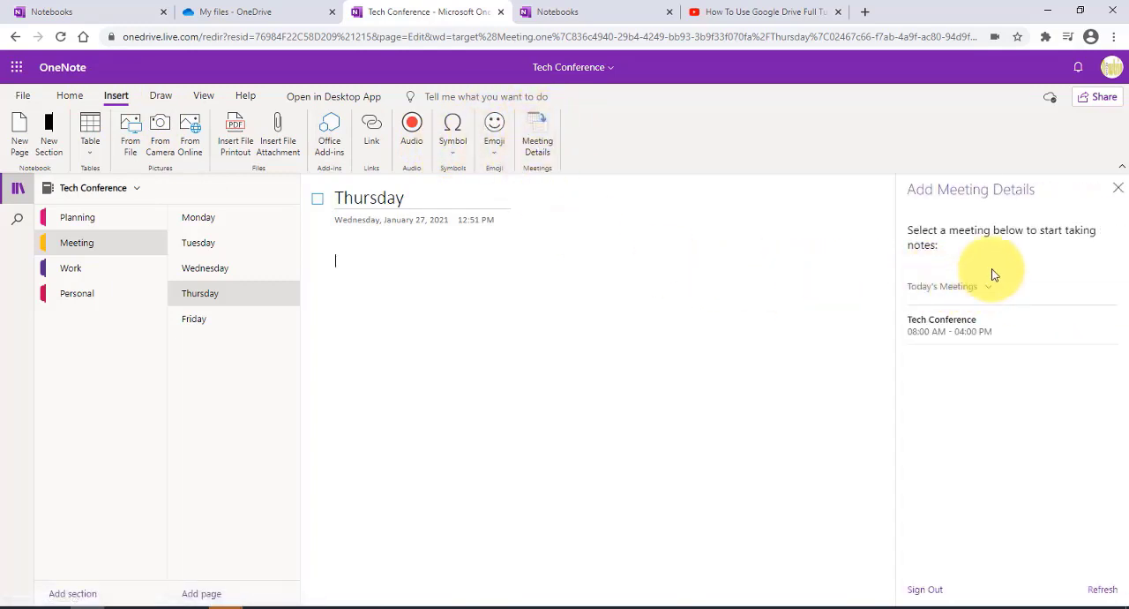
click(975, 326)
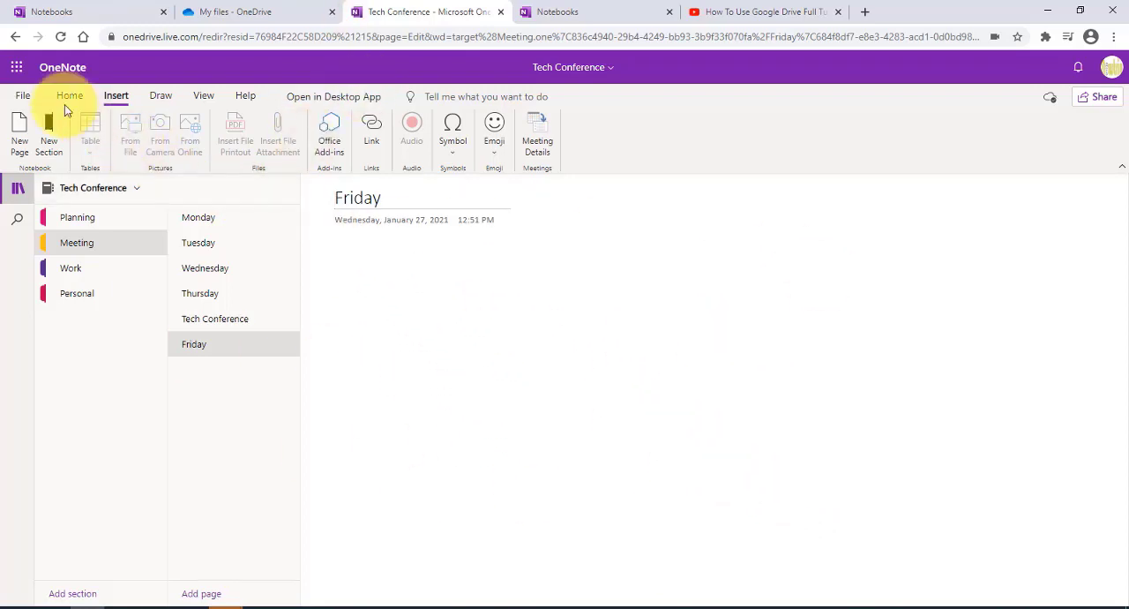
Step: Draw freehand lettering and two overlapping boxes on the Friday page with a dark green 2 mm pen
click(159, 95)
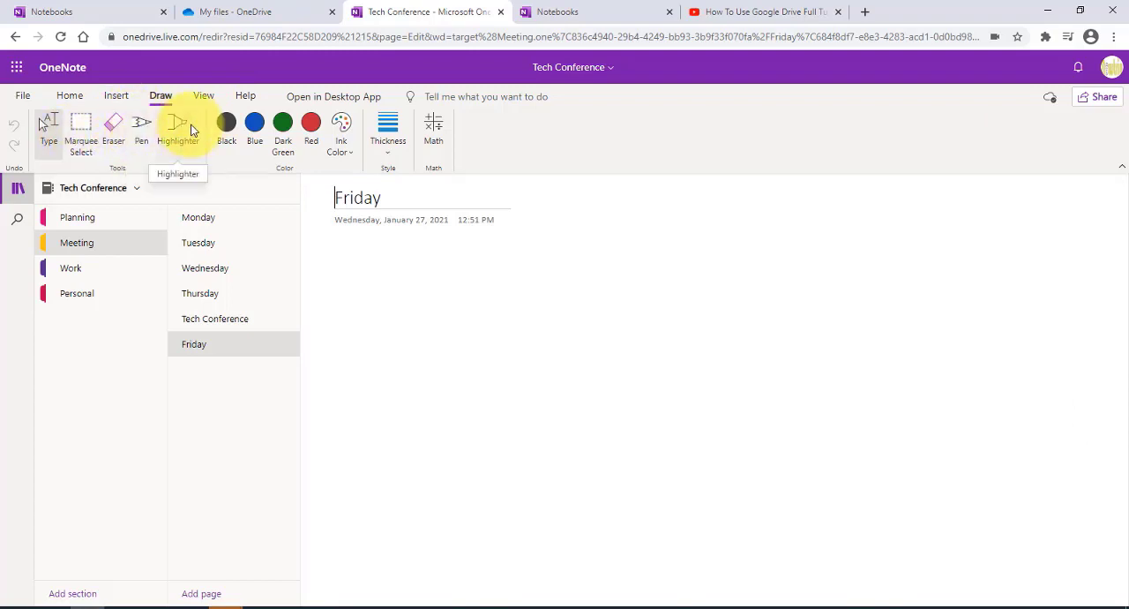
click(137, 126)
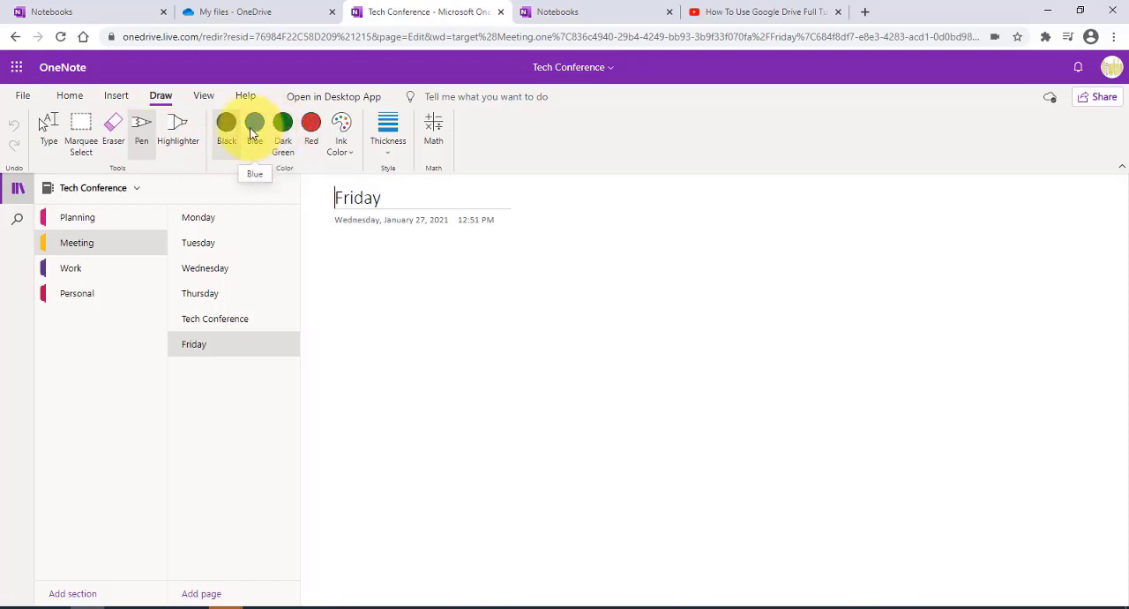
click(282, 125)
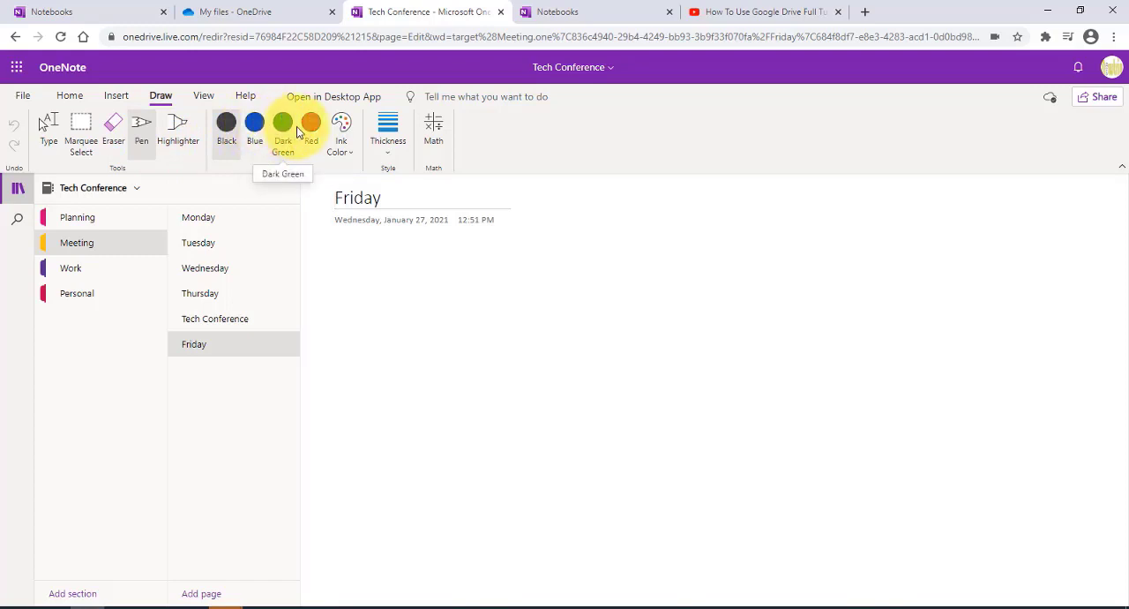
click(391, 141)
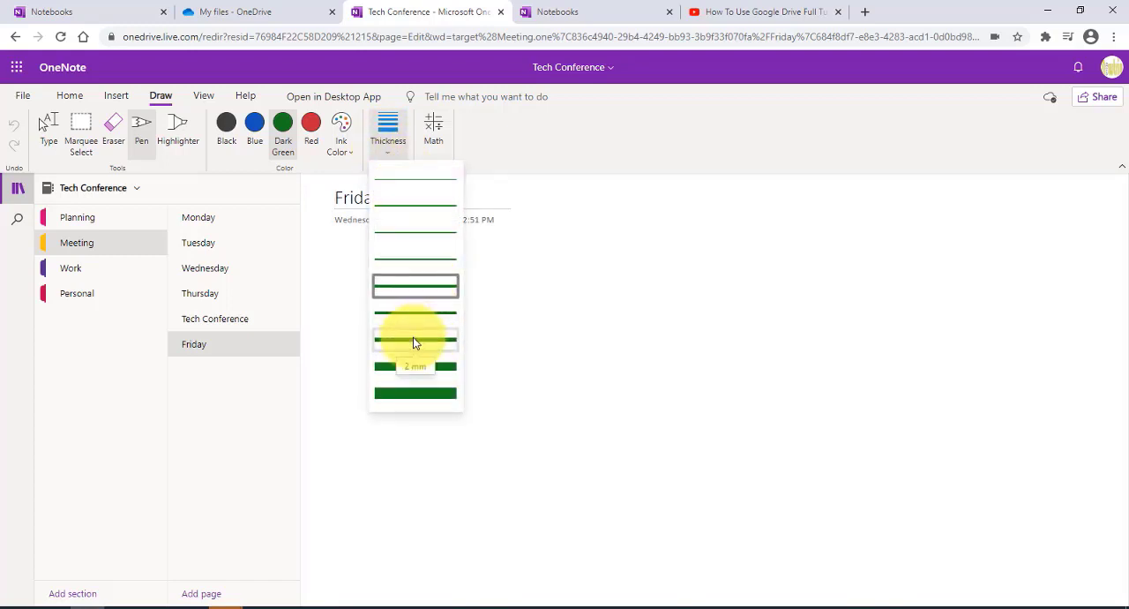
click(415, 340)
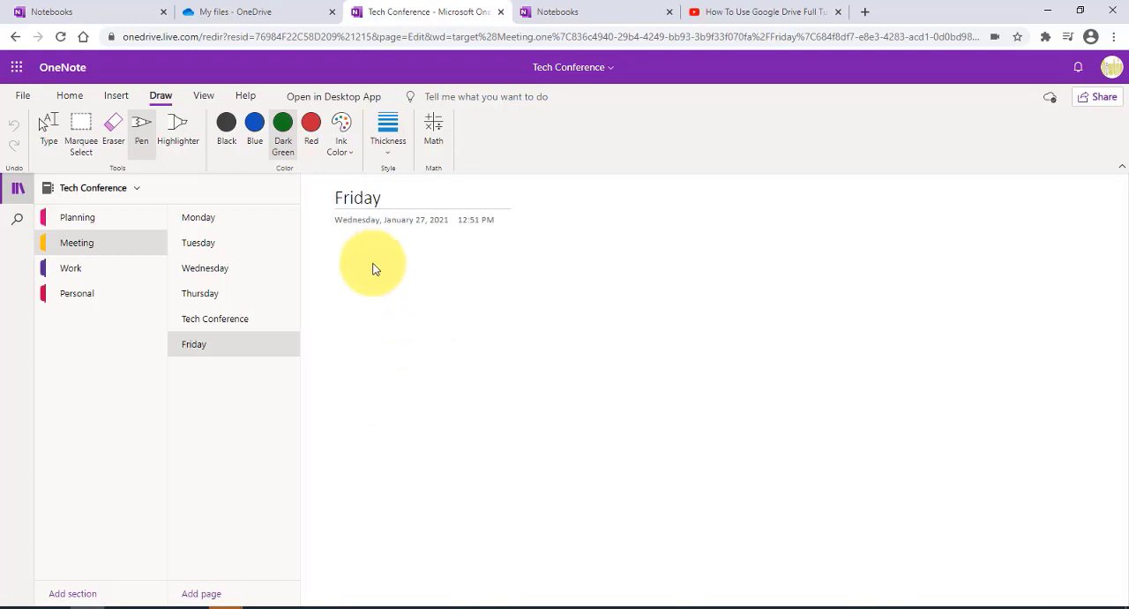
drag(372, 265, 392, 316)
mouse_move(463, 268)
mouse_down()
mouse_move(450, 330)
mouse_move(507, 264)
mouse_up()
mouse_move(492, 302)
mouse_down()
mouse_move(580, 262)
mouse_move(693, 255)
mouse_move(688, 349)
mouse_up()
drag(773, 324, 776, 321)
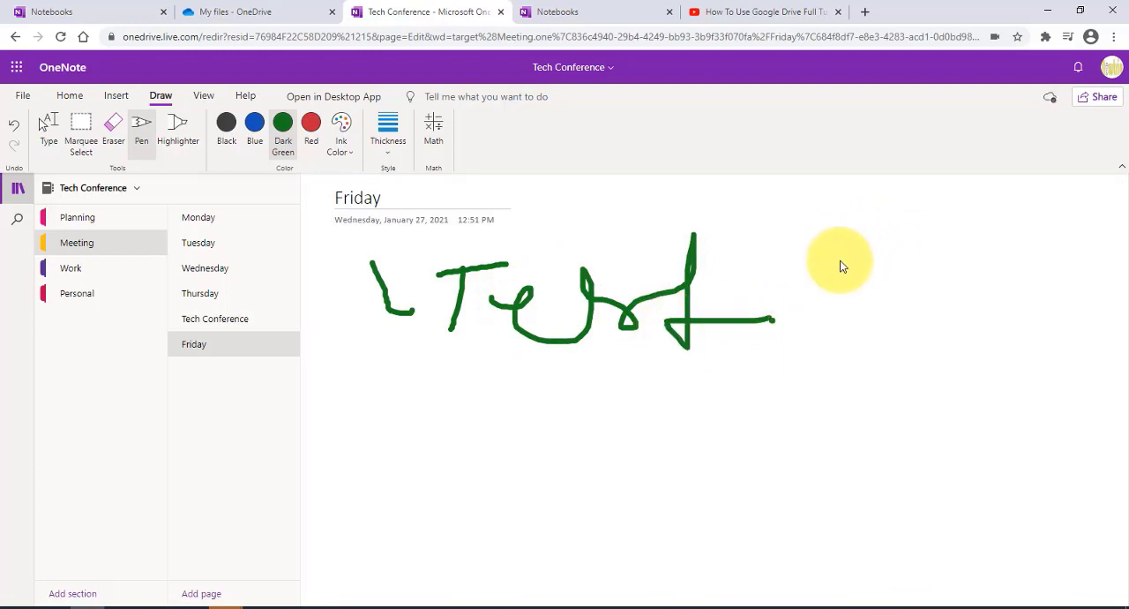
mouse_move(821, 257)
mouse_down()
mouse_move(976, 297)
mouse_move(837, 391)
mouse_move(821, 259)
mouse_up()
mouse_move(895, 312)
mouse_down()
mouse_move(1078, 294)
mouse_move(1062, 420)
mouse_move(887, 368)
mouse_move(900, 316)
mouse_up()
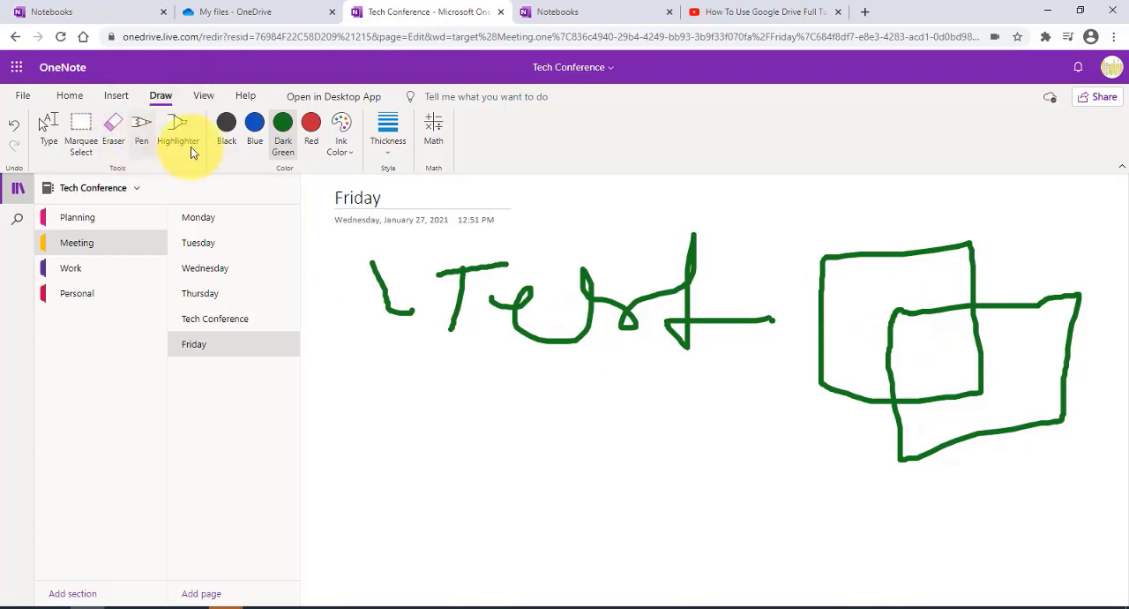
Step: Erase the handwritten lettering and the overlapping boxes from the Friday page
click(114, 125)
mouse_move(470, 267)
mouse_down()
mouse_move(492, 292)
mouse_move(441, 273)
mouse_up()
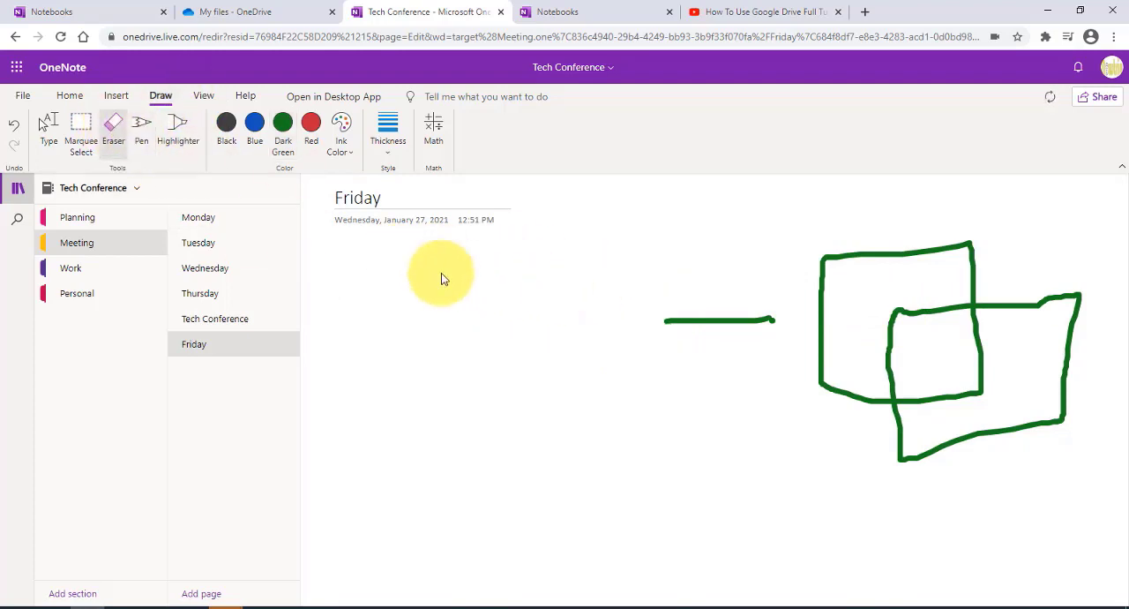
mouse_move(829, 342)
mouse_down()
mouse_move(718, 318)
mouse_move(927, 316)
mouse_up()
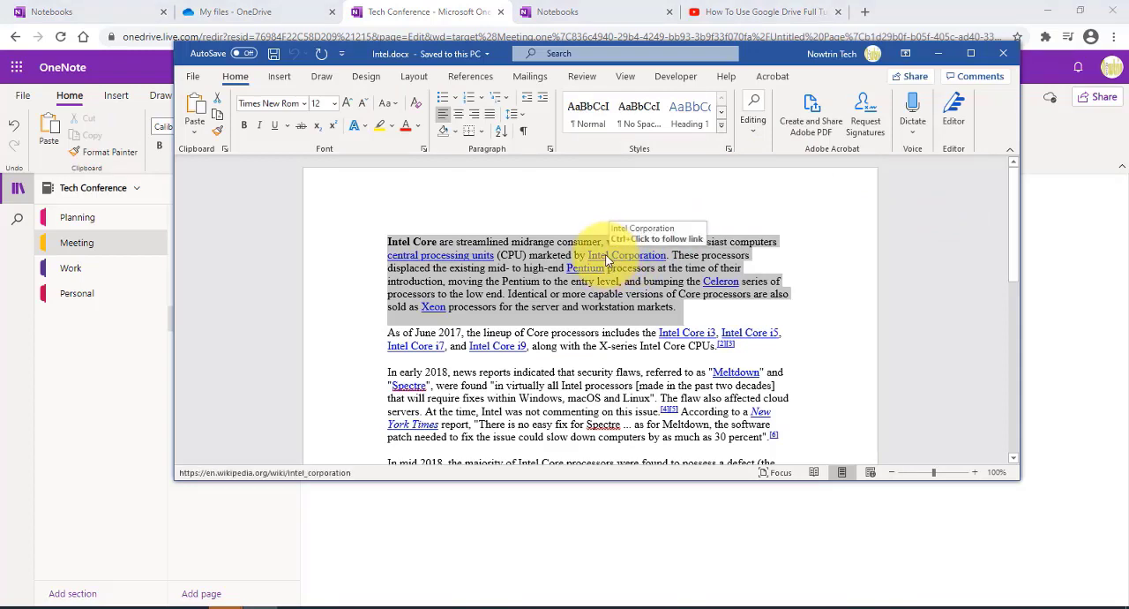
Step: Copy the selected Intel Core paragraph from Intel.docx in Word and paste it into the body of the Friday page
right_click(606, 260)
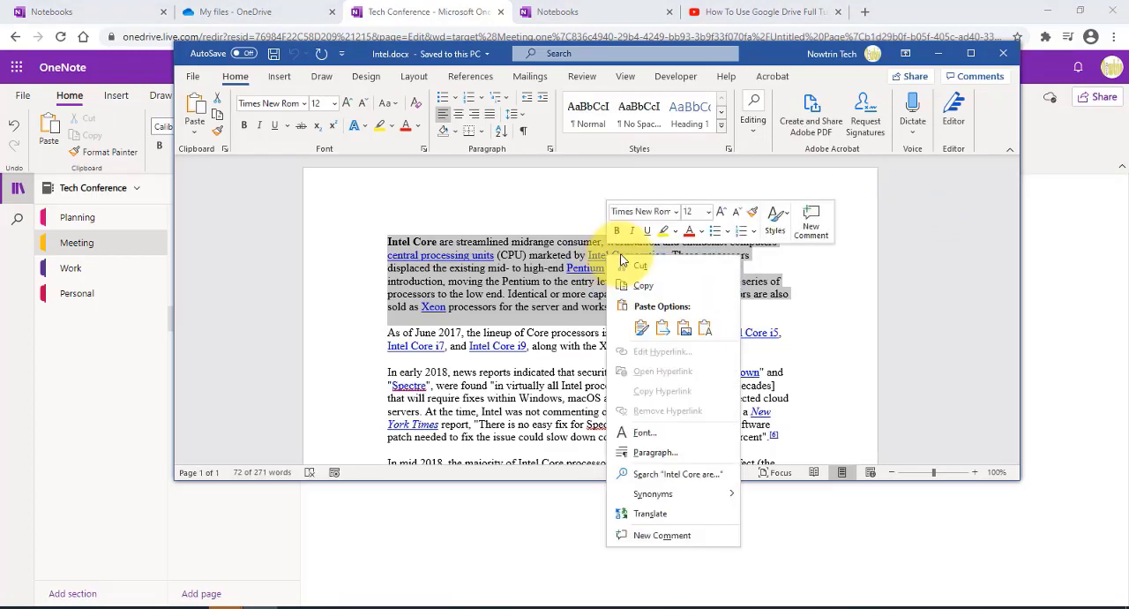
click(675, 286)
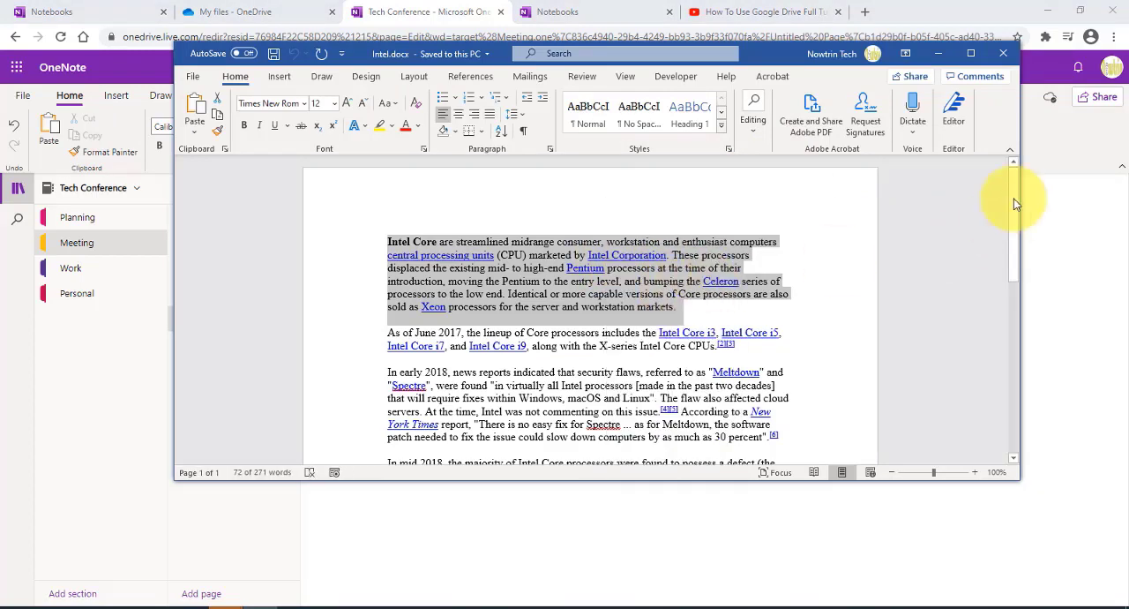
click(938, 53)
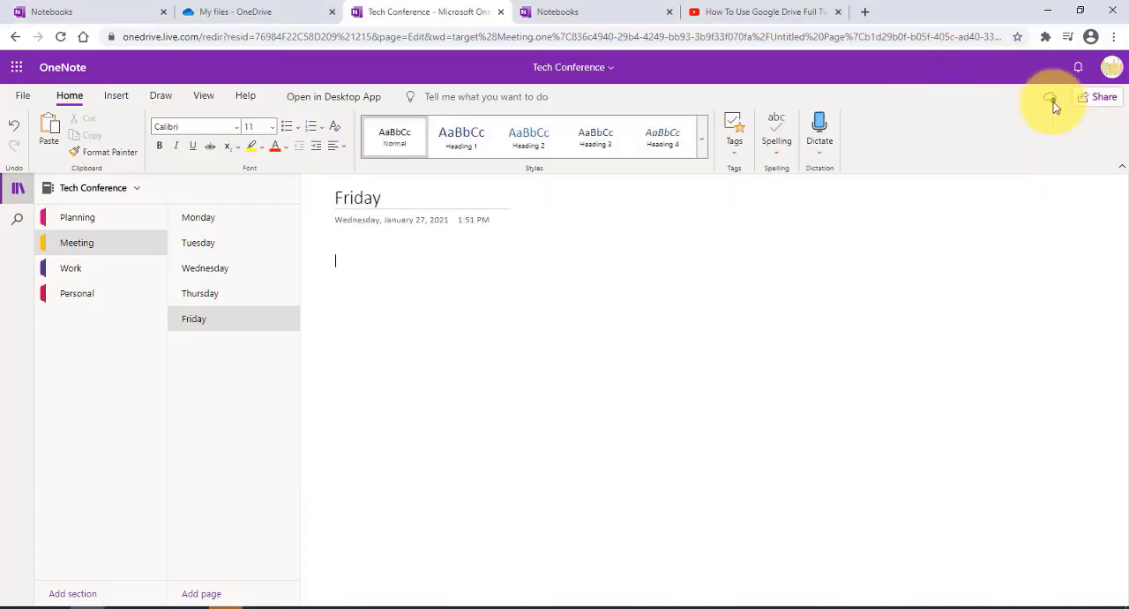
right_click(354, 256)
click(396, 302)
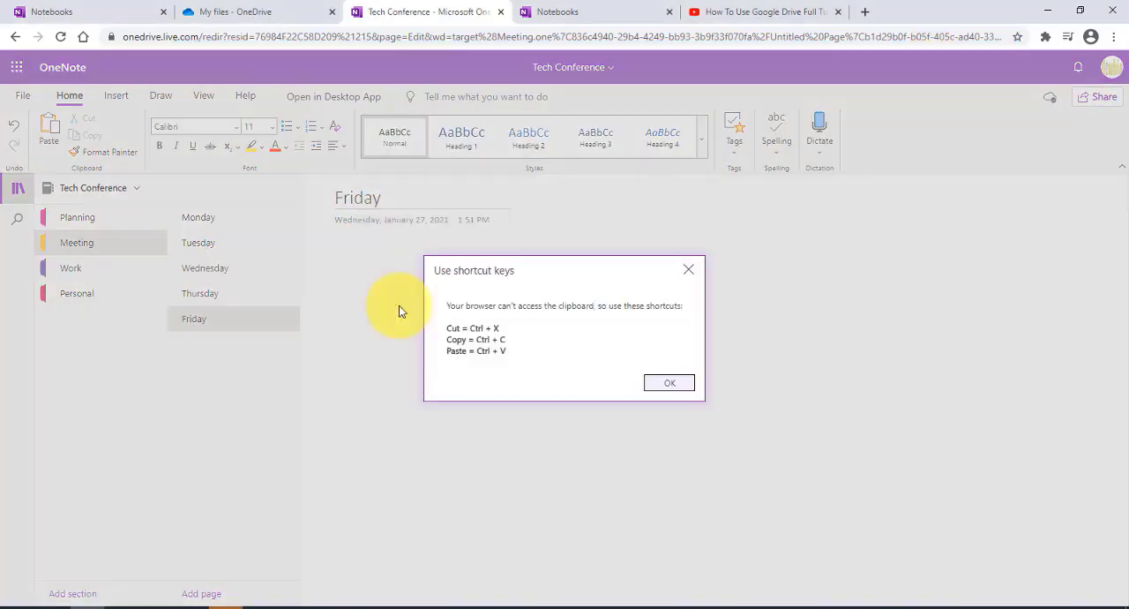
click(672, 382)
key(ctrl+v)
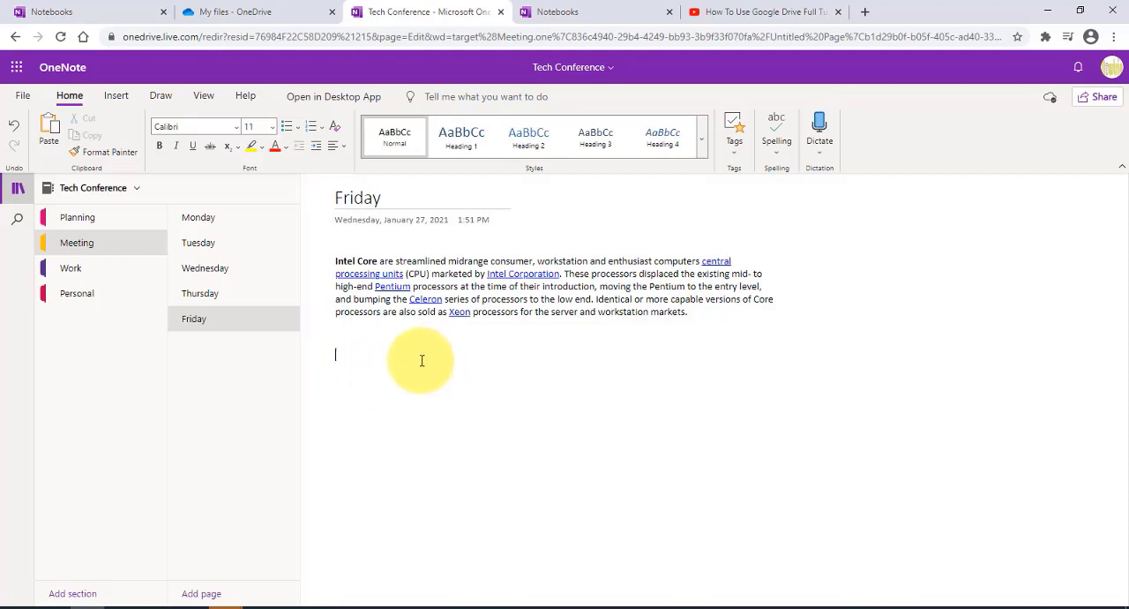
Step: Copy the web address of the "How To Use Google Drive Full Tutorial" YouTube video and paste it below the Intel Core paragraph
click(747, 12)
right_click(250, 39)
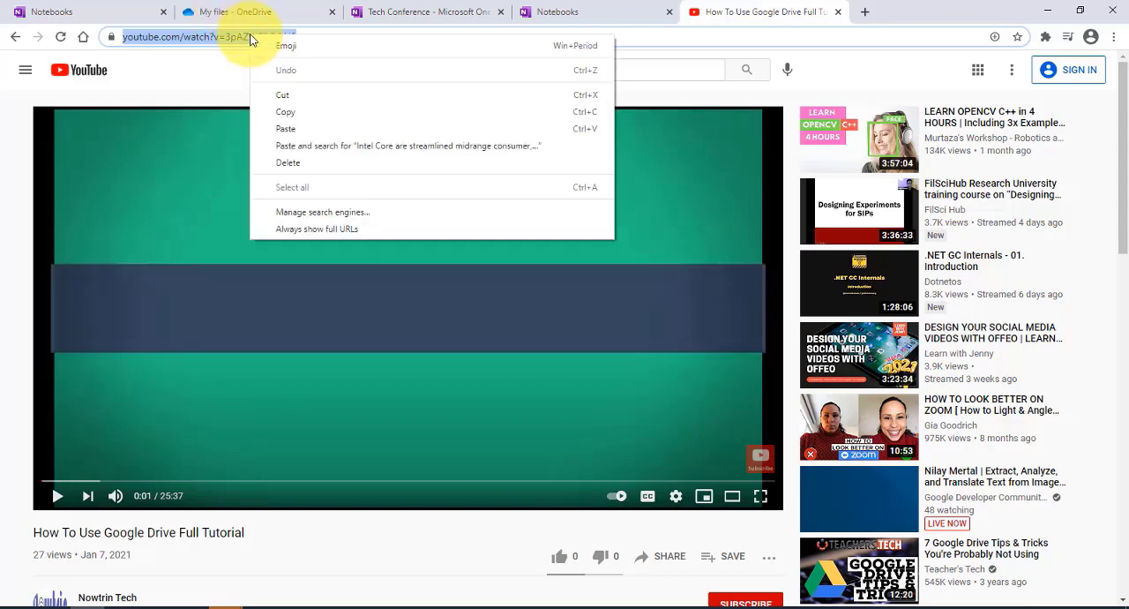
click(307, 111)
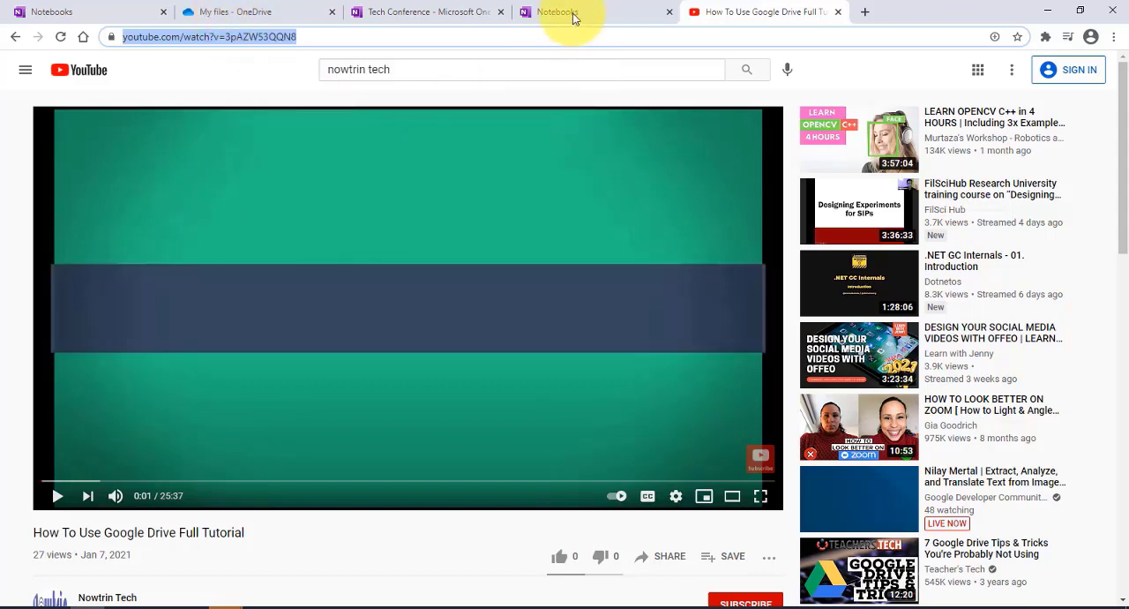
click(459, 14)
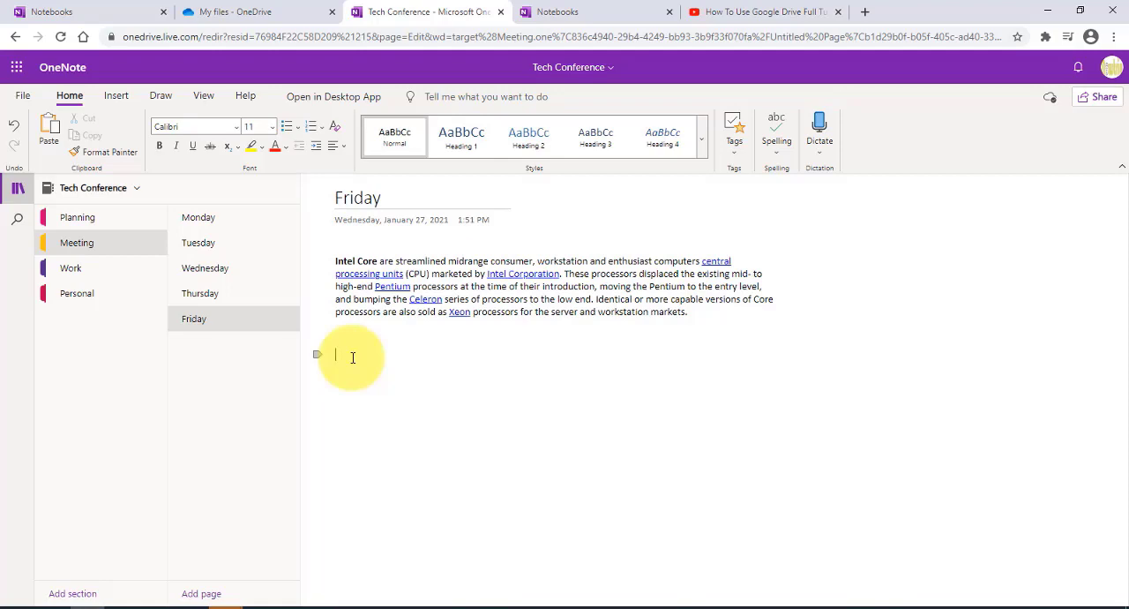
key(ctrl+v)
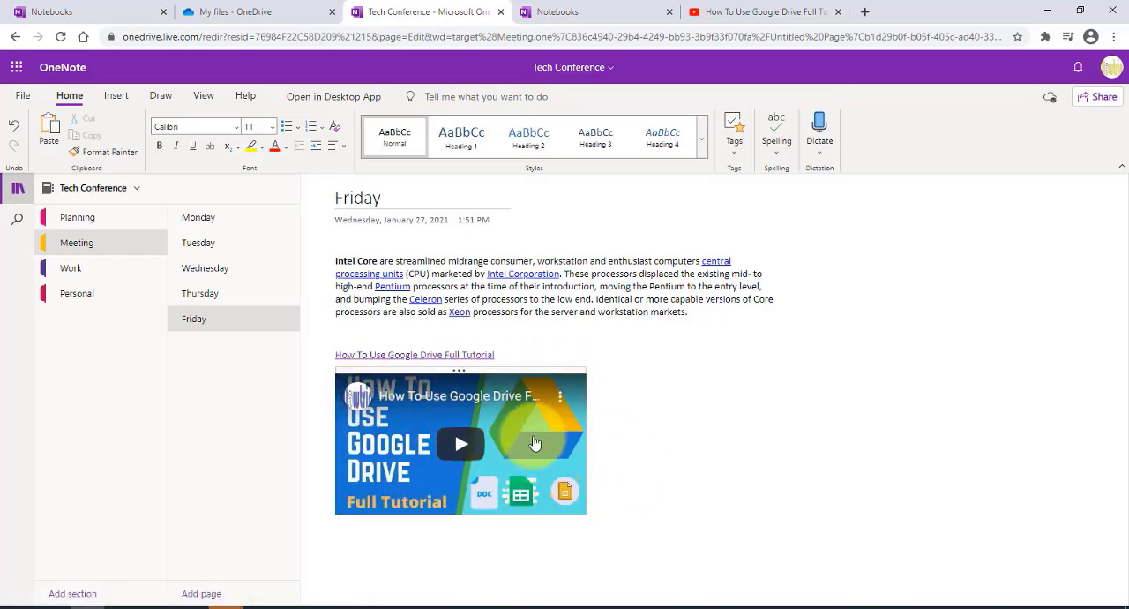
Step: Reposition the note container holding the Intel Core paragraph and the video on the Friday page
click(876, 340)
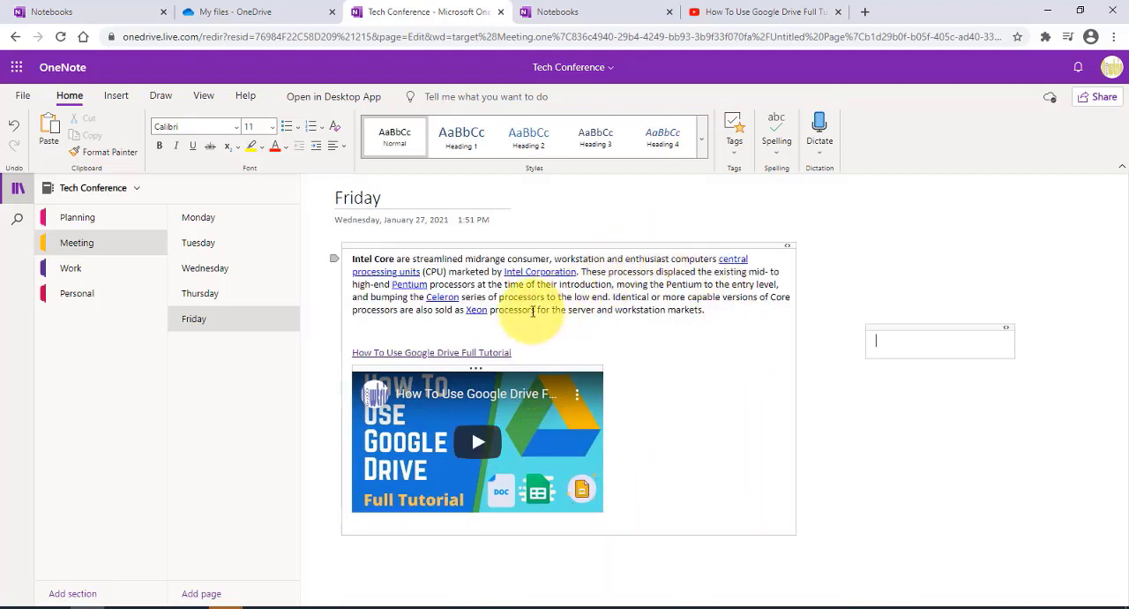
mouse_move(489, 244)
mouse_down()
mouse_move(595, 240)
mouse_move(461, 223)
mouse_move(461, 234)
mouse_up()
click(800, 454)
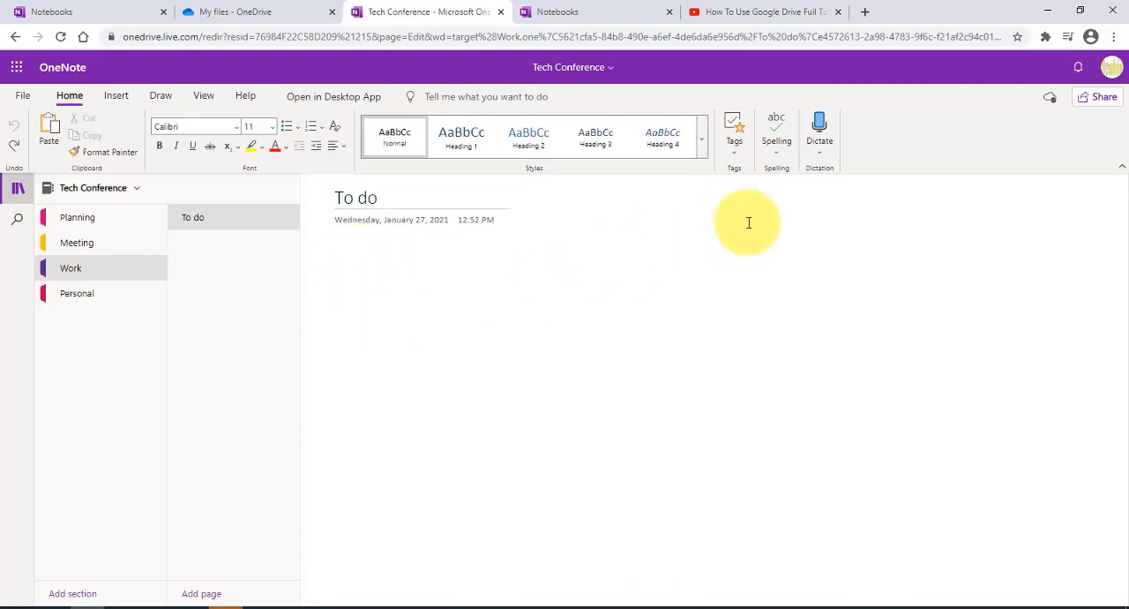
Step: Create a To Do checklist on the Work section's To do page with two call reminders and "Create agenda for meeting"
click(735, 132)
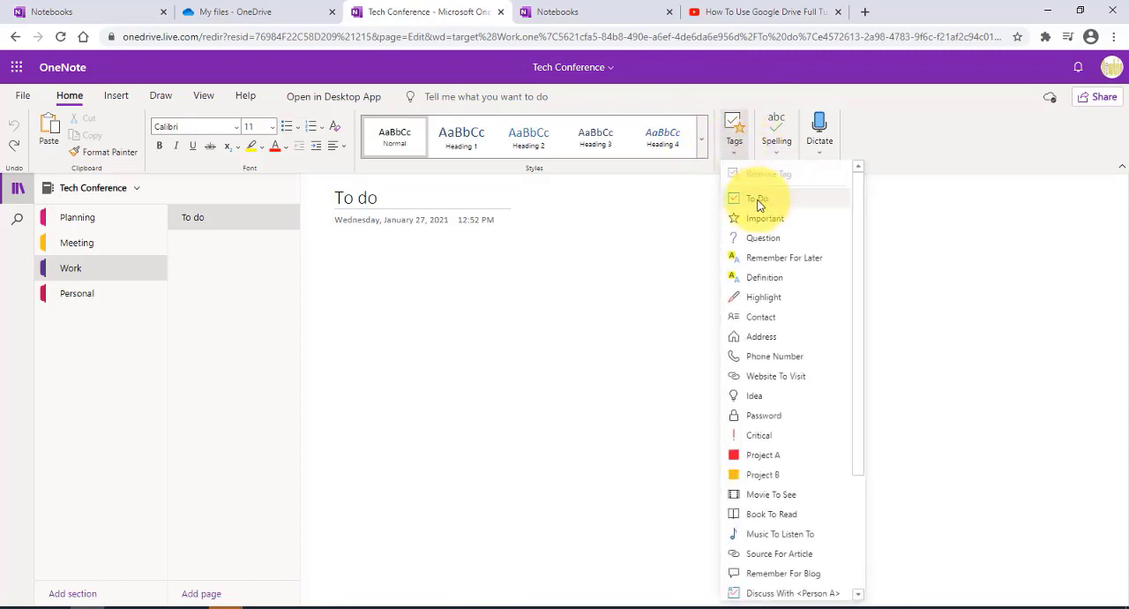
click(757, 198)
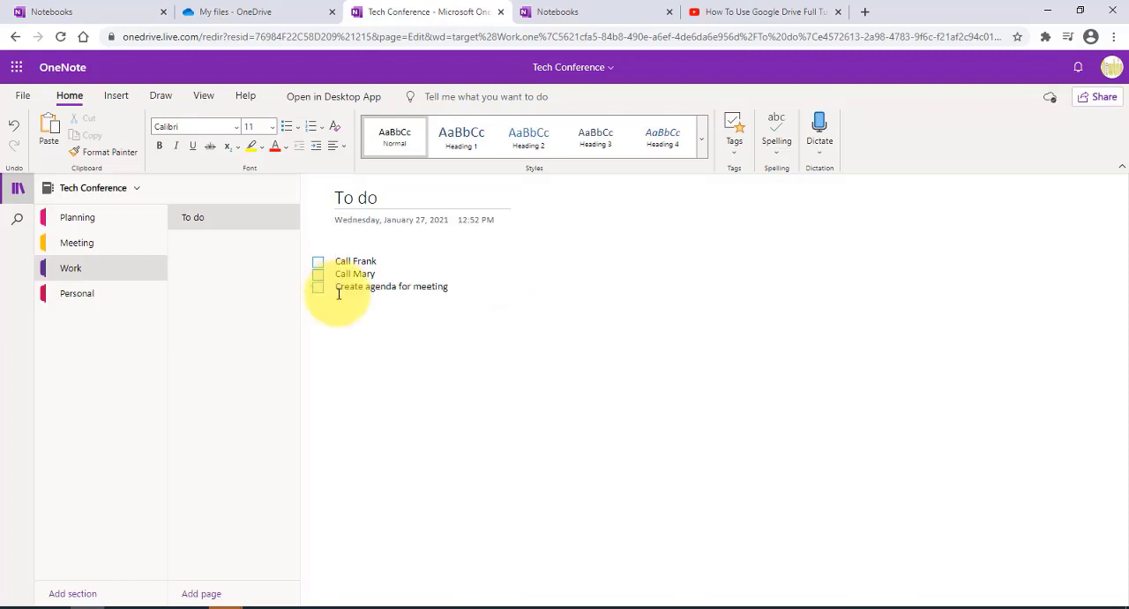
Step: Add the Question and Contact tags to the first call reminder in the checklist
click(737, 159)
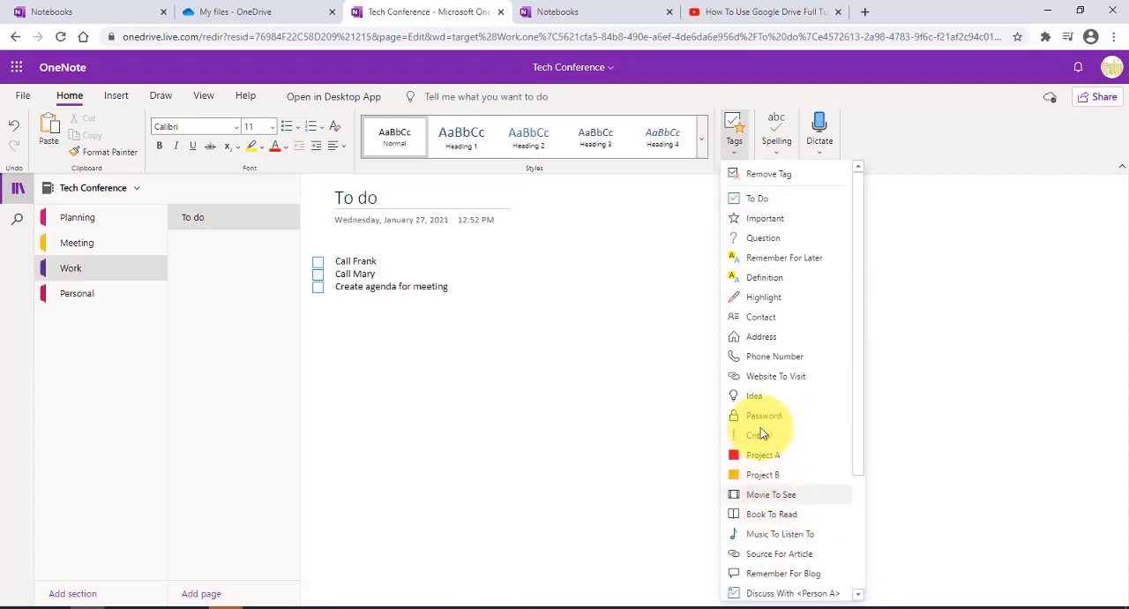
click(759, 238)
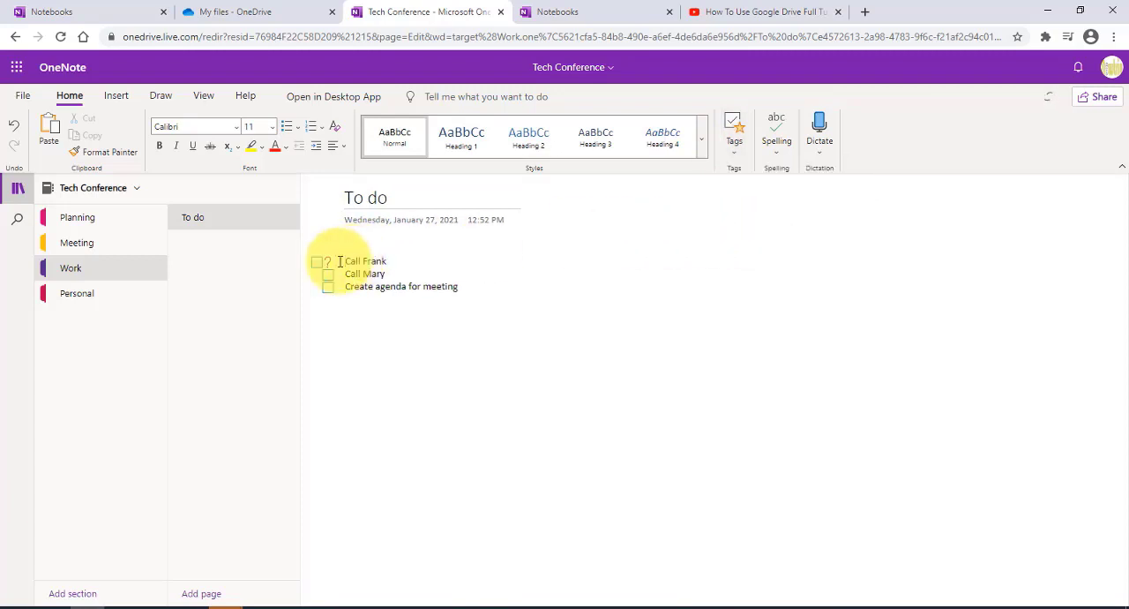
click(737, 141)
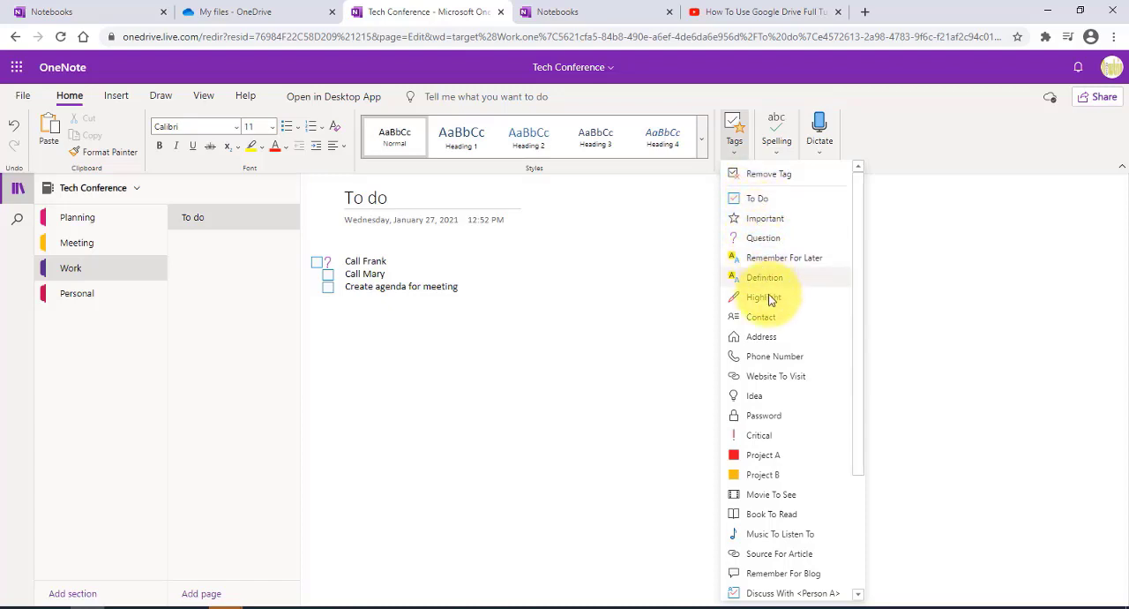
click(772, 319)
Step: Add the Idea and Project B tags to the second call reminder in the checklist
key(Down)
click(734, 142)
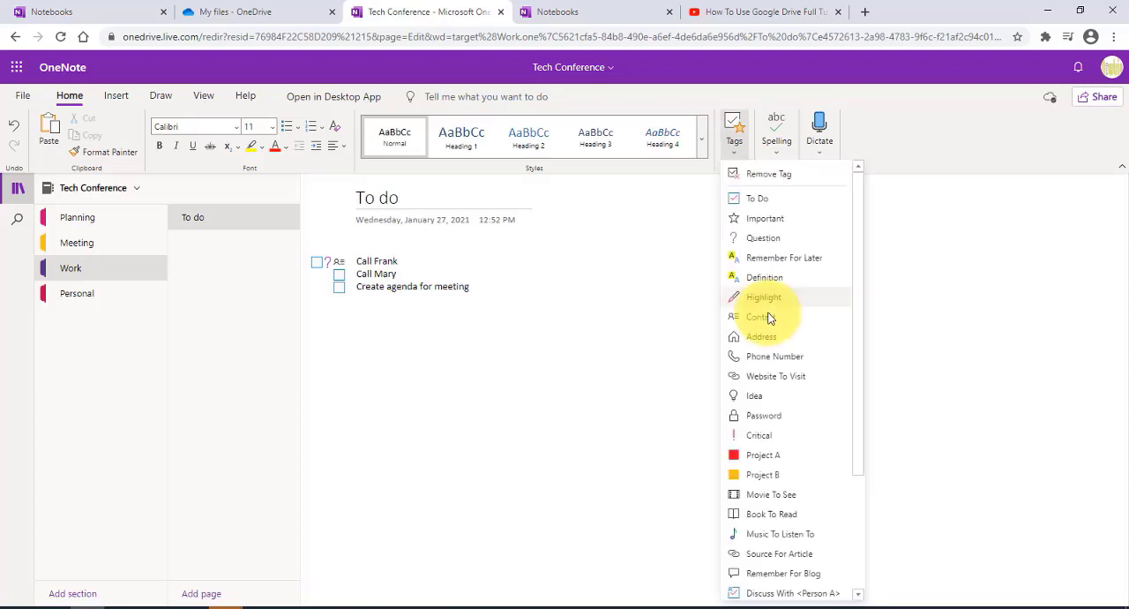
click(756, 397)
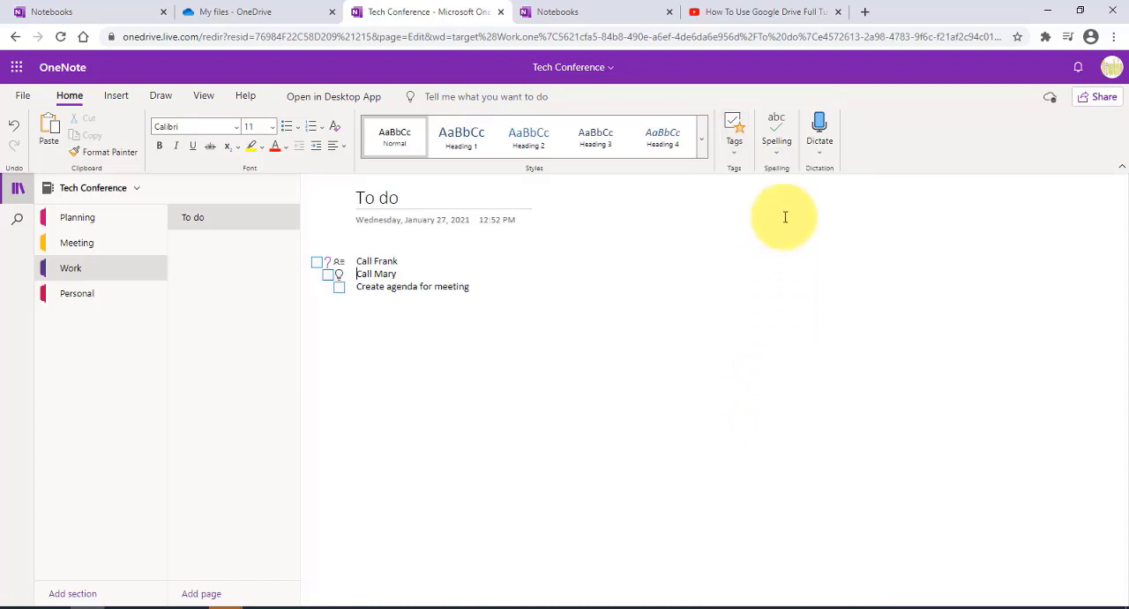
click(740, 154)
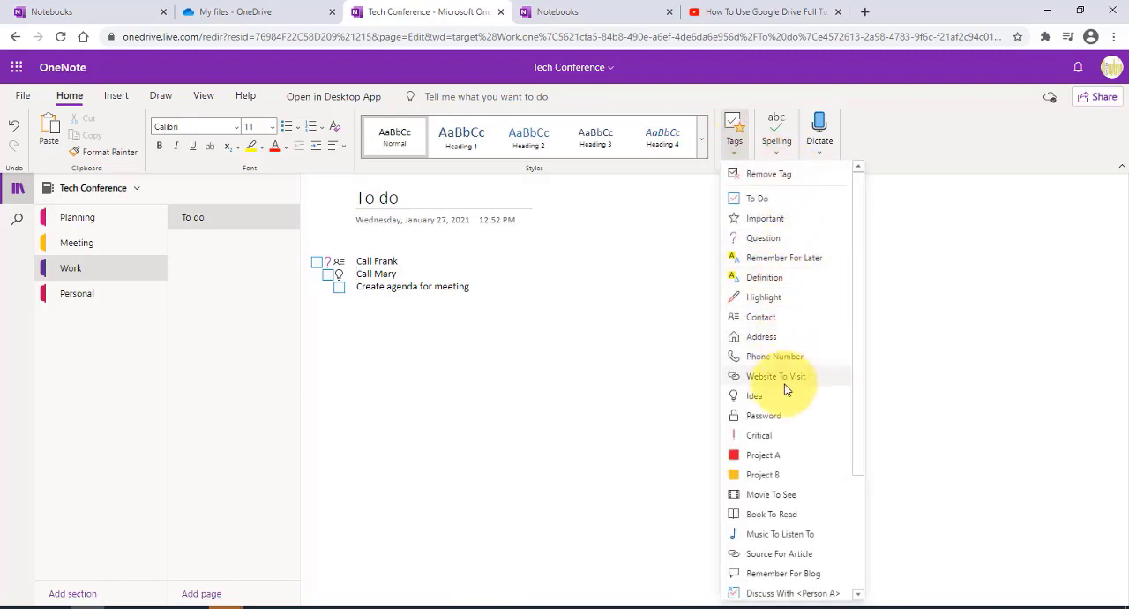
click(764, 476)
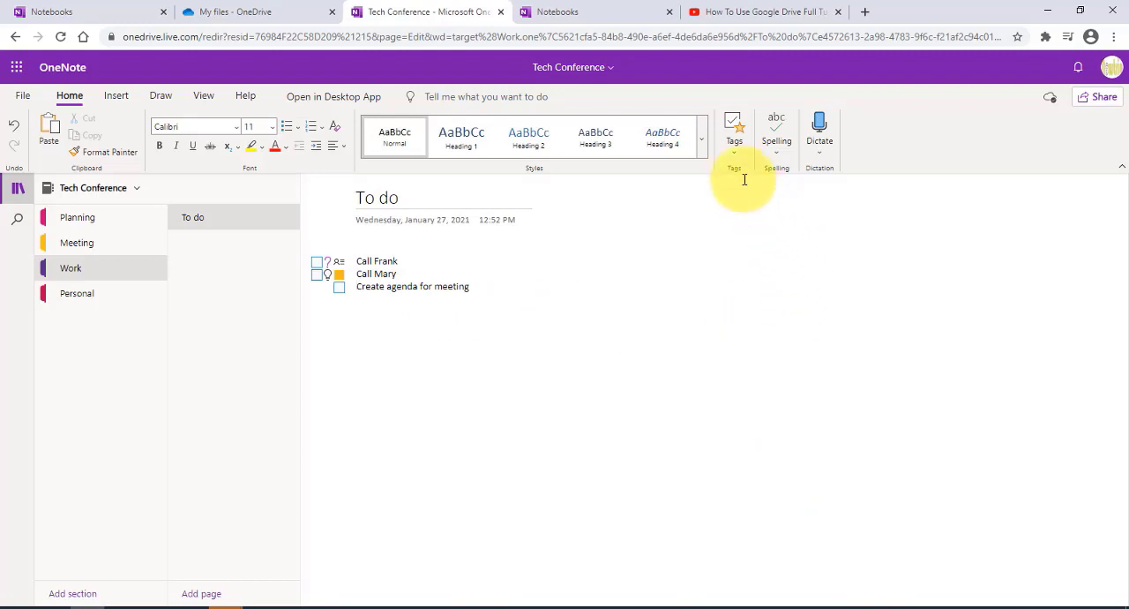
Step: Add the Call Back and Send In Email tags to "Create agenda for meeting", and start dictation on the To do page
click(740, 150)
scroll(783, 459, down, 3)
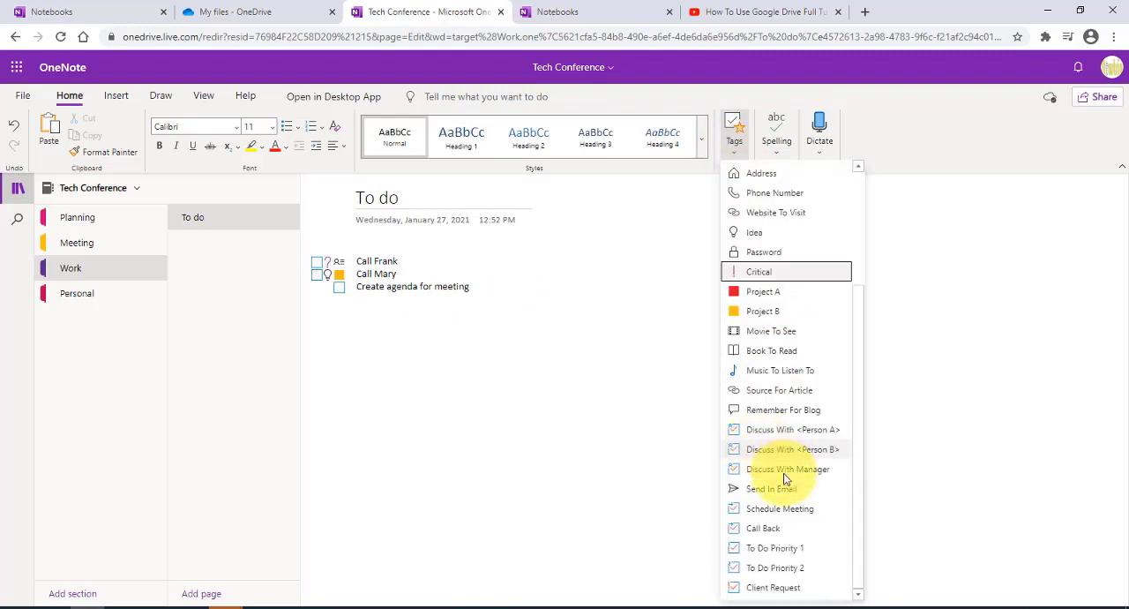
click(785, 533)
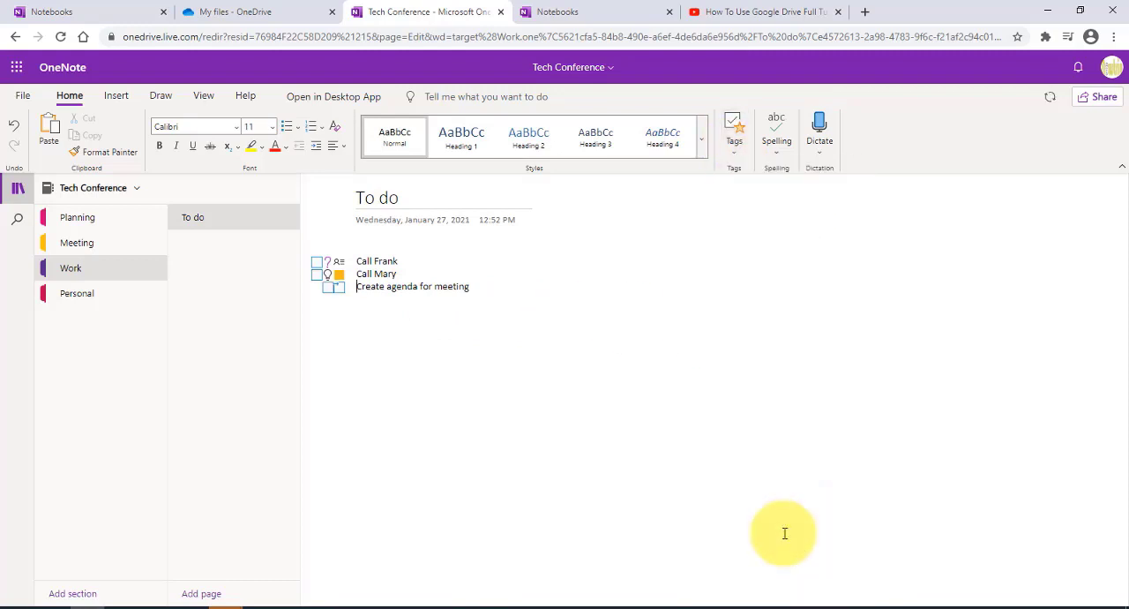
click(738, 155)
scroll(730, 467, down, 3)
click(732, 488)
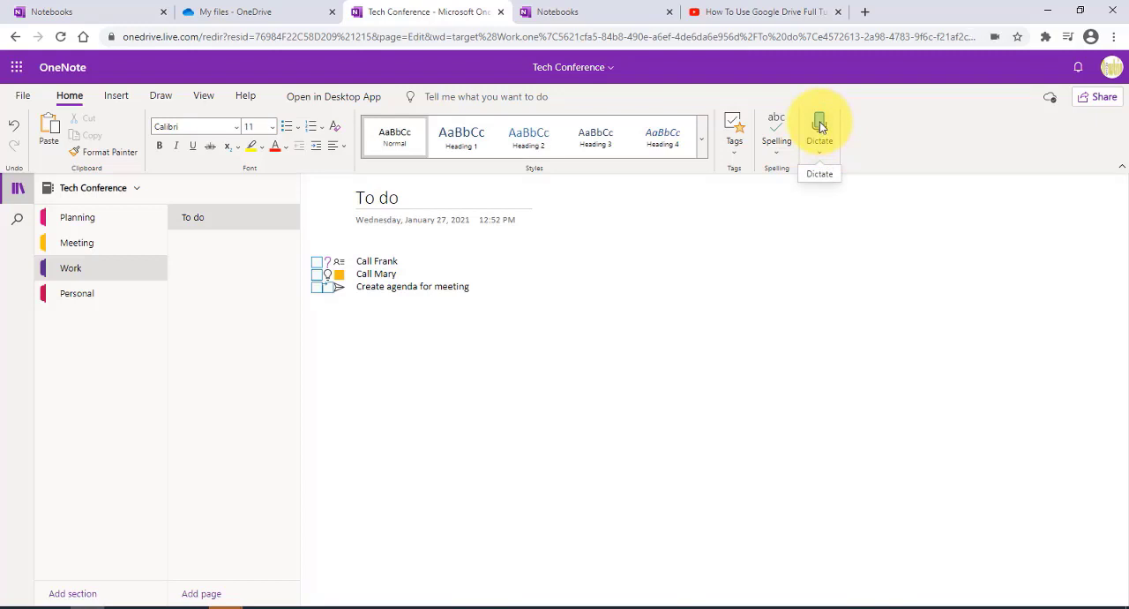
click(819, 125)
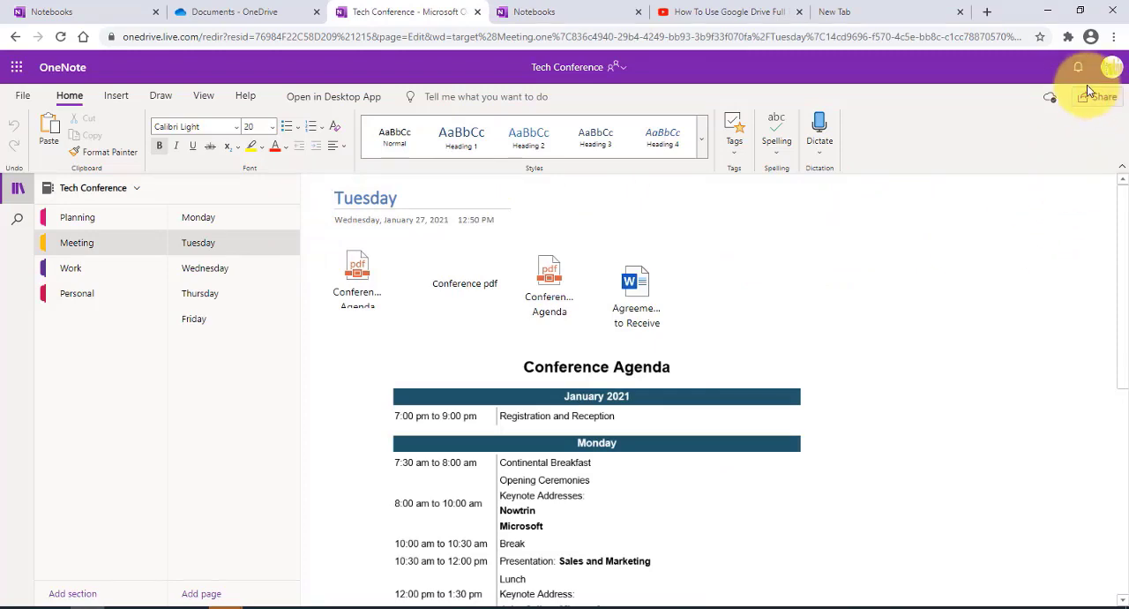
Step: Switch to OneDrive and select the Tech Conference notebook in the Documents folder
click(17, 67)
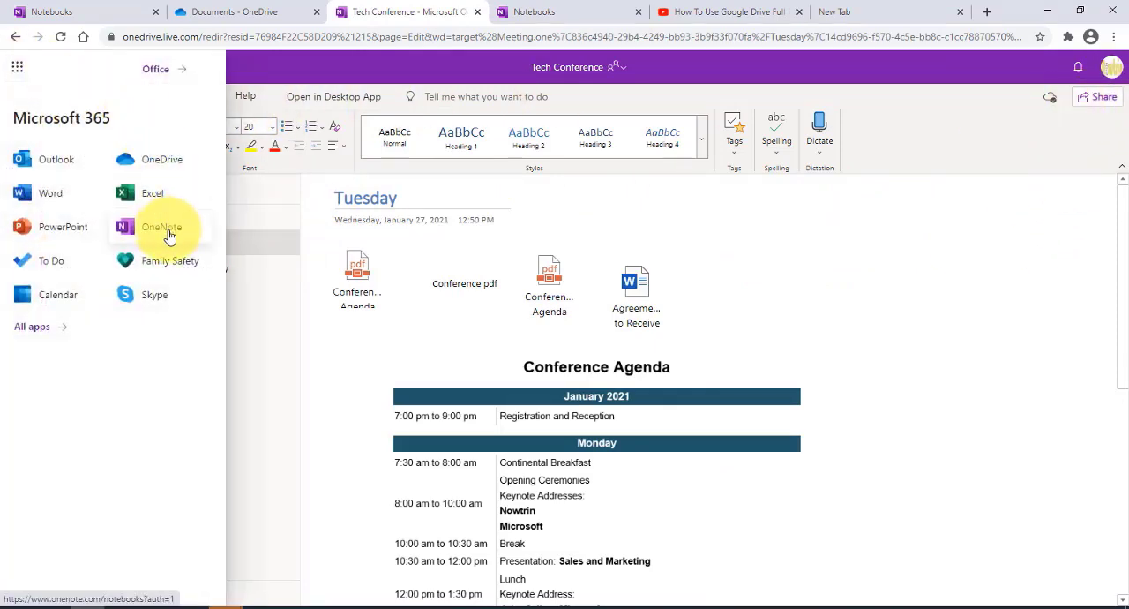
click(173, 164)
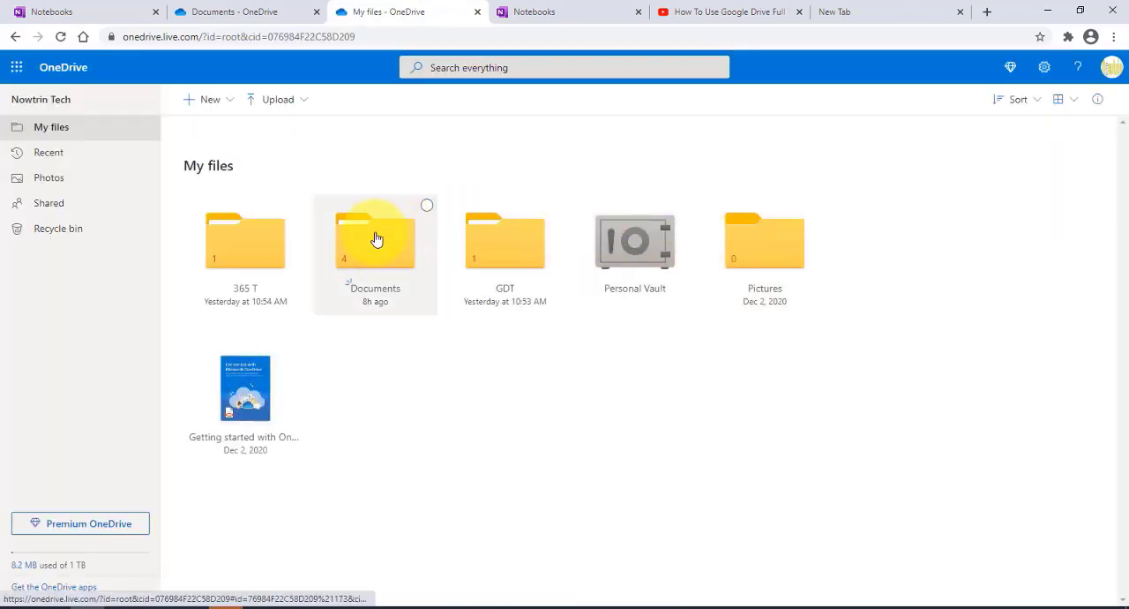
click(374, 235)
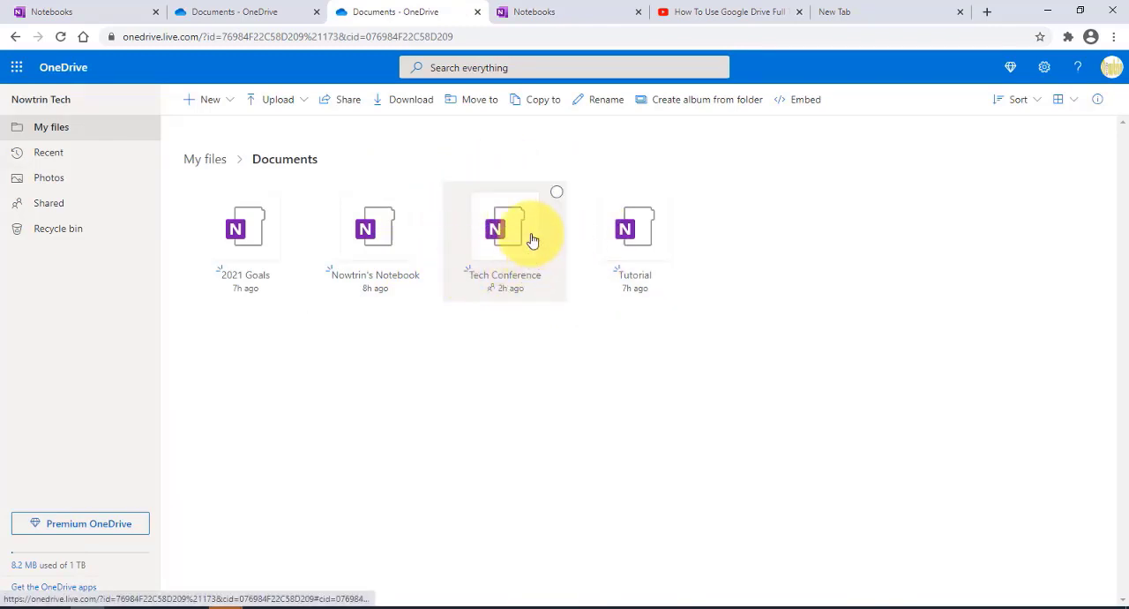
click(558, 193)
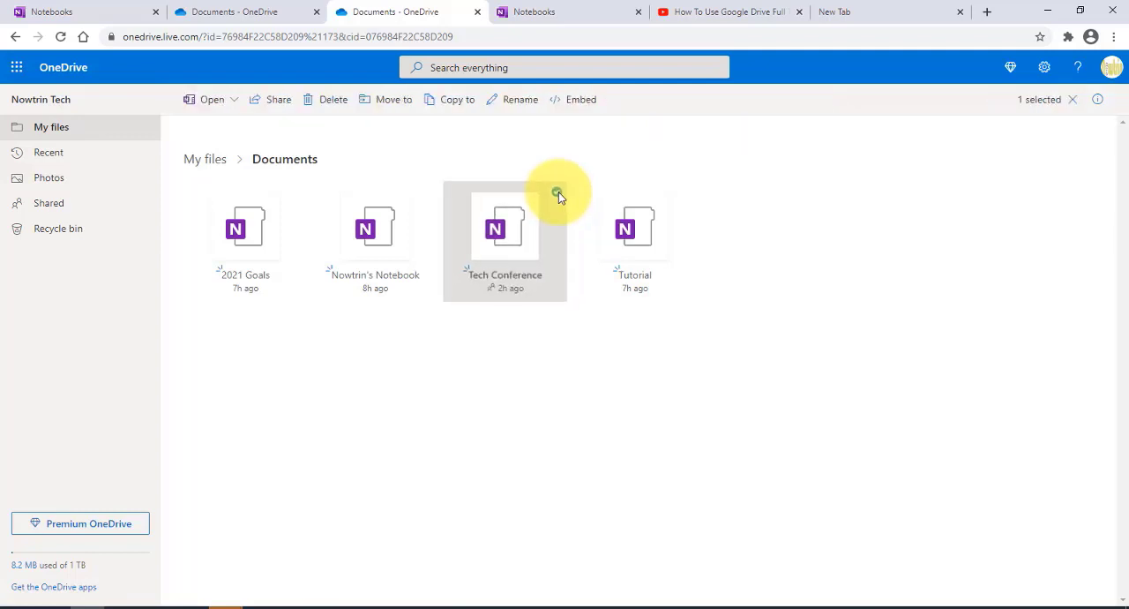
Step: Start sharing the selected notebook and limit its link to specific people with editing allowed
click(271, 100)
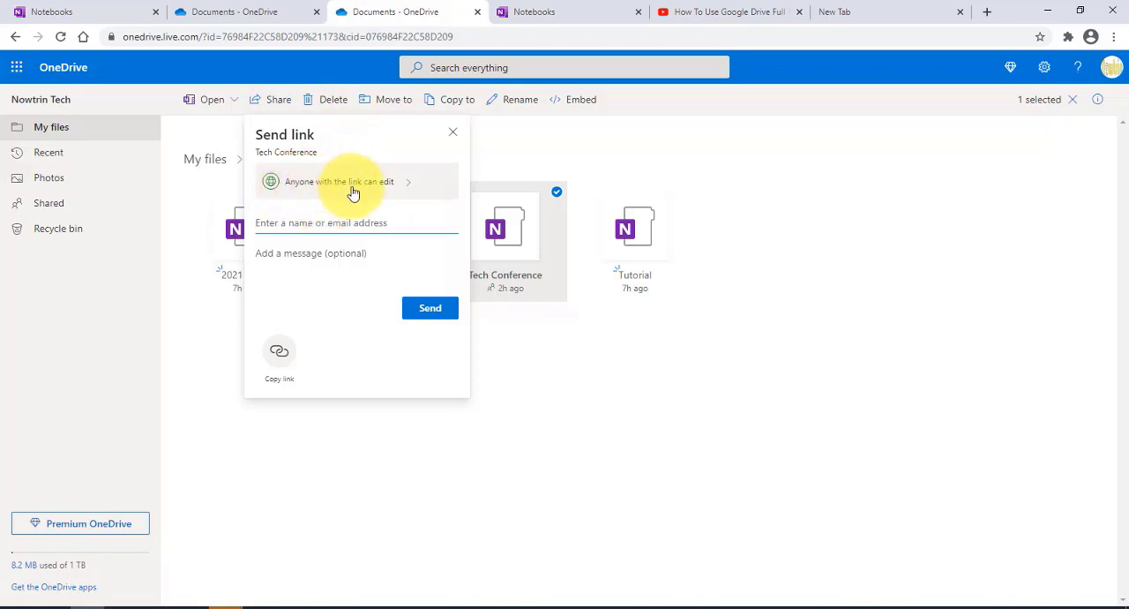
click(406, 186)
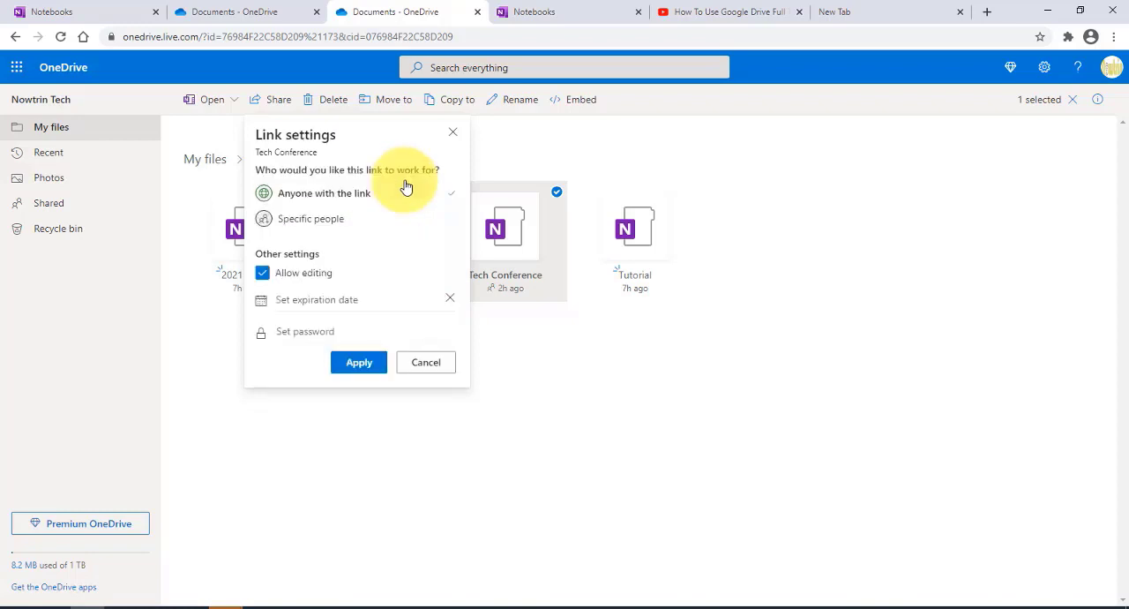
click(339, 227)
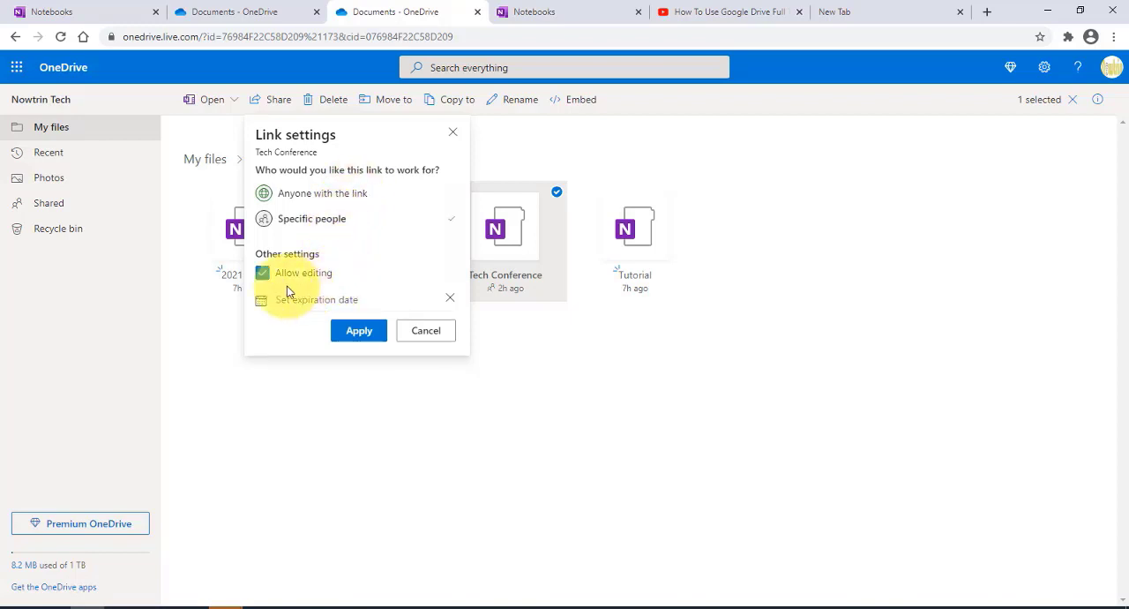
click(358, 330)
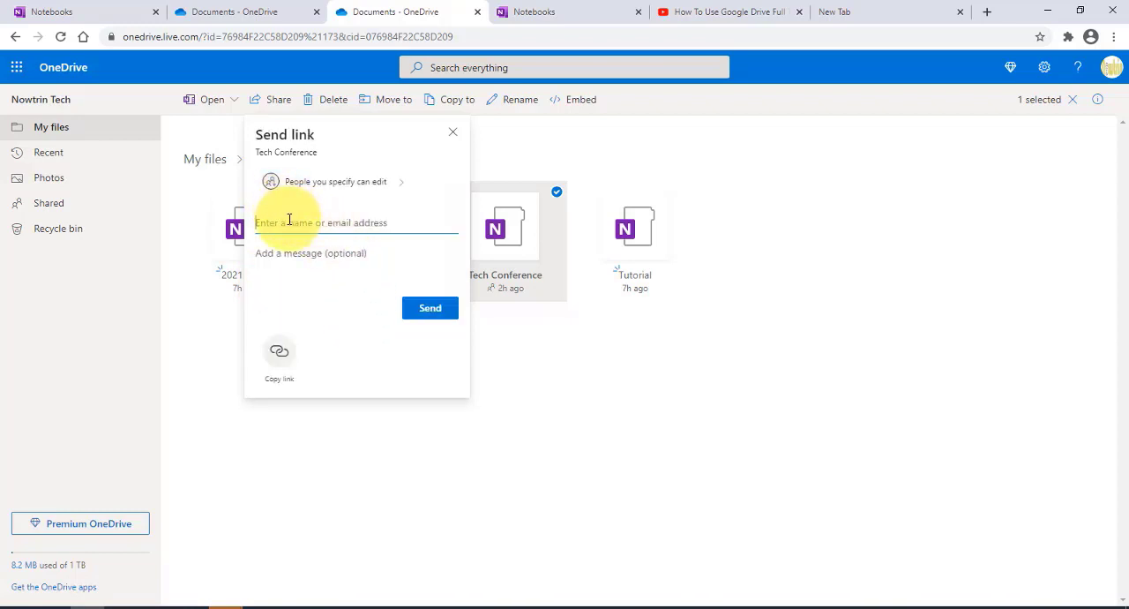
Step: Add the recipient's e-mail address to the OneDrive sharing invitation and send the Tech Conference link
right_click(288, 220)
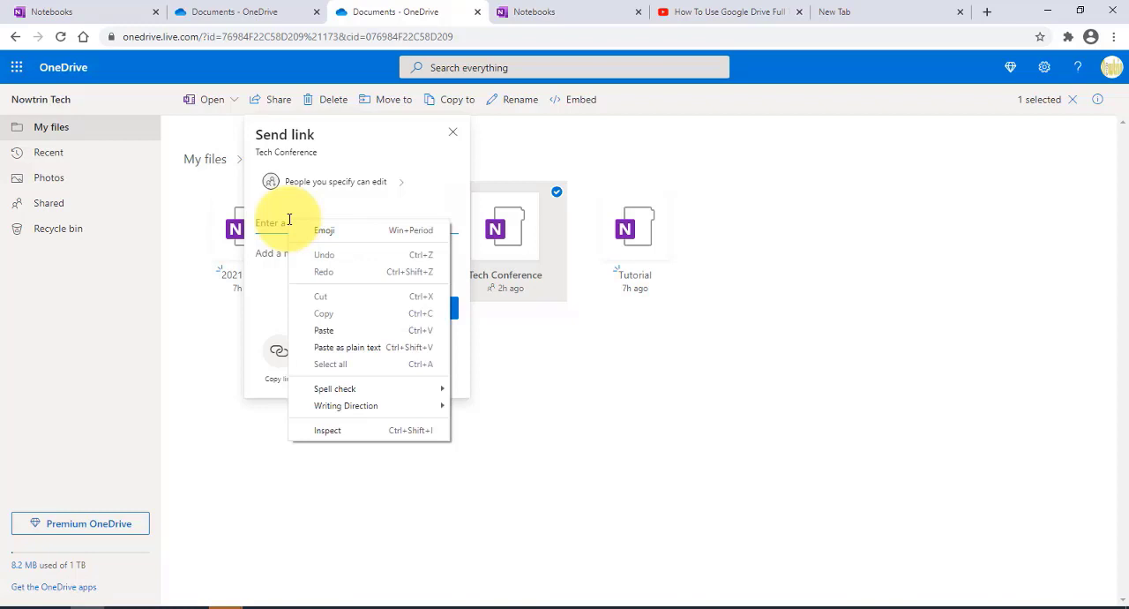
click(321, 328)
click(323, 251)
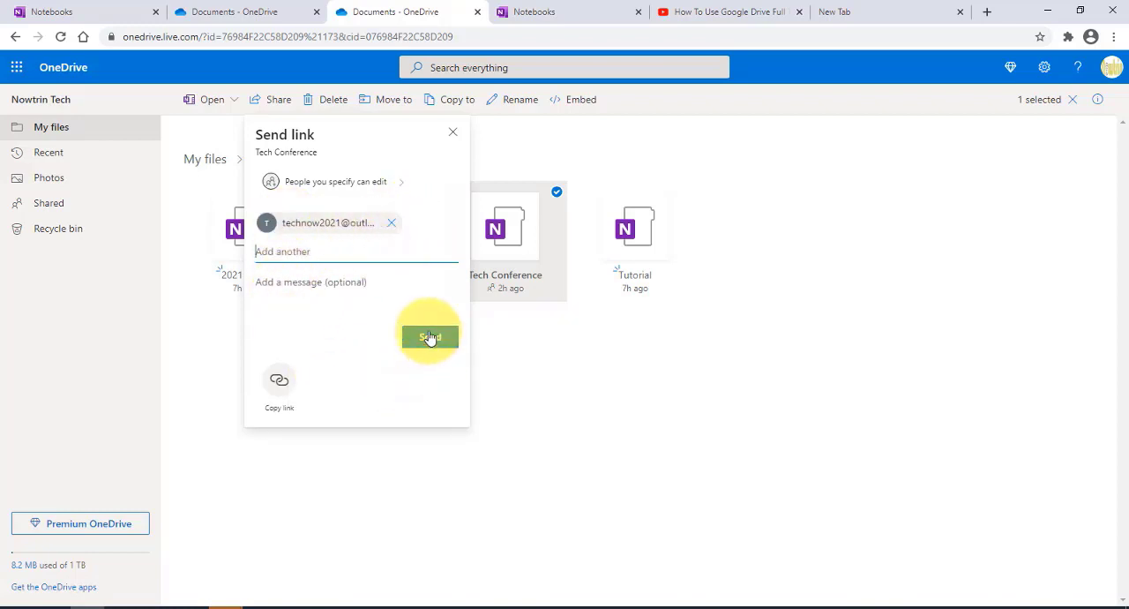
click(289, 286)
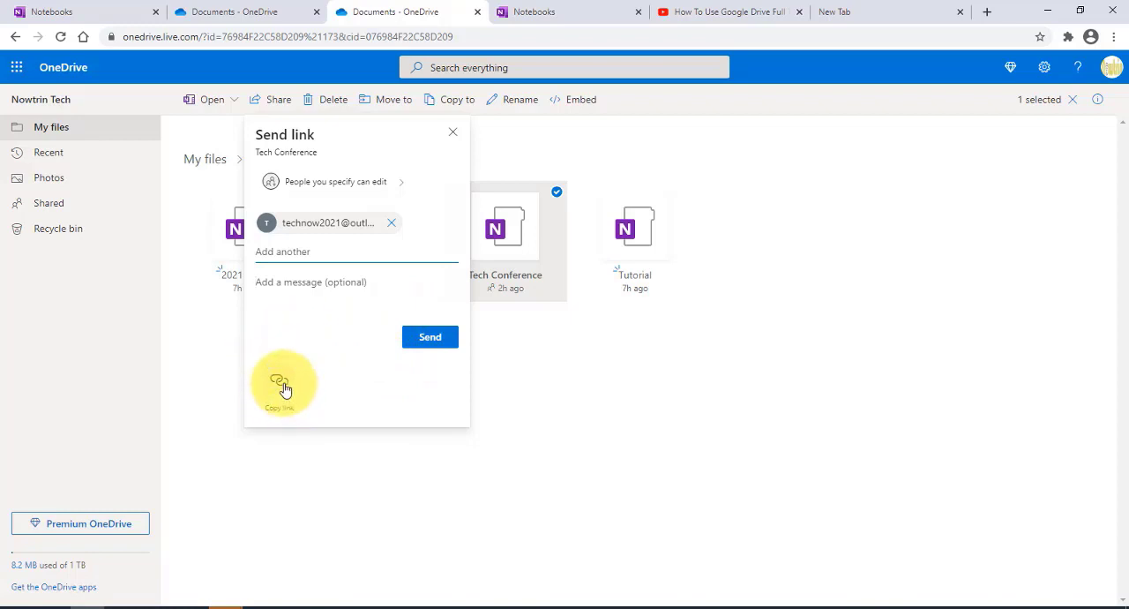
click(411, 343)
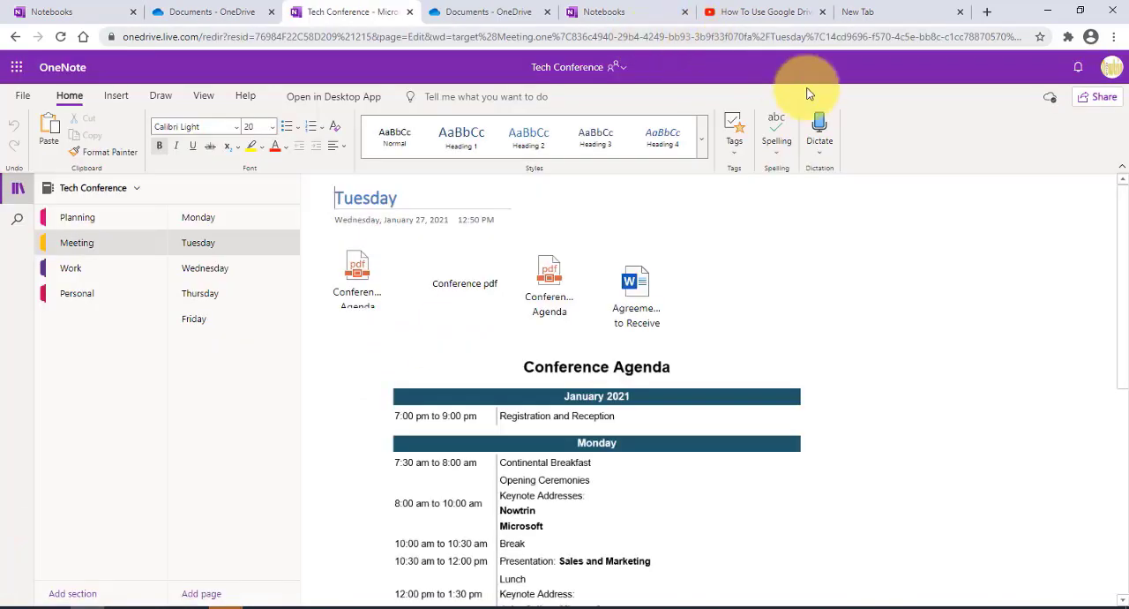
Step: Start sharing the Tech Conference notebook from OneNote and apply link settings that allow editing
click(1101, 99)
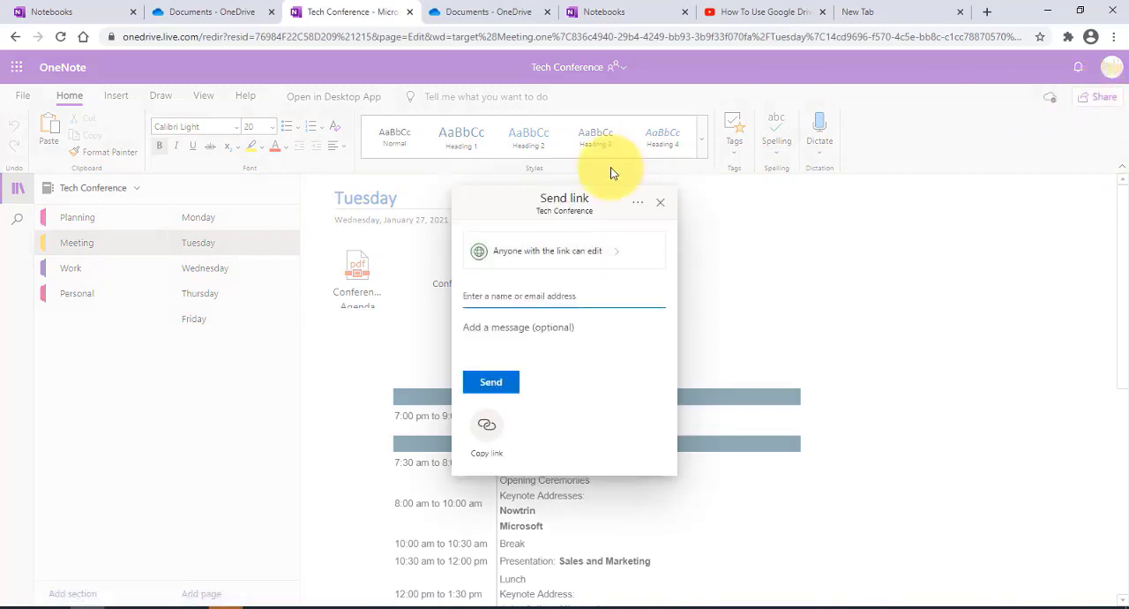
click(597, 259)
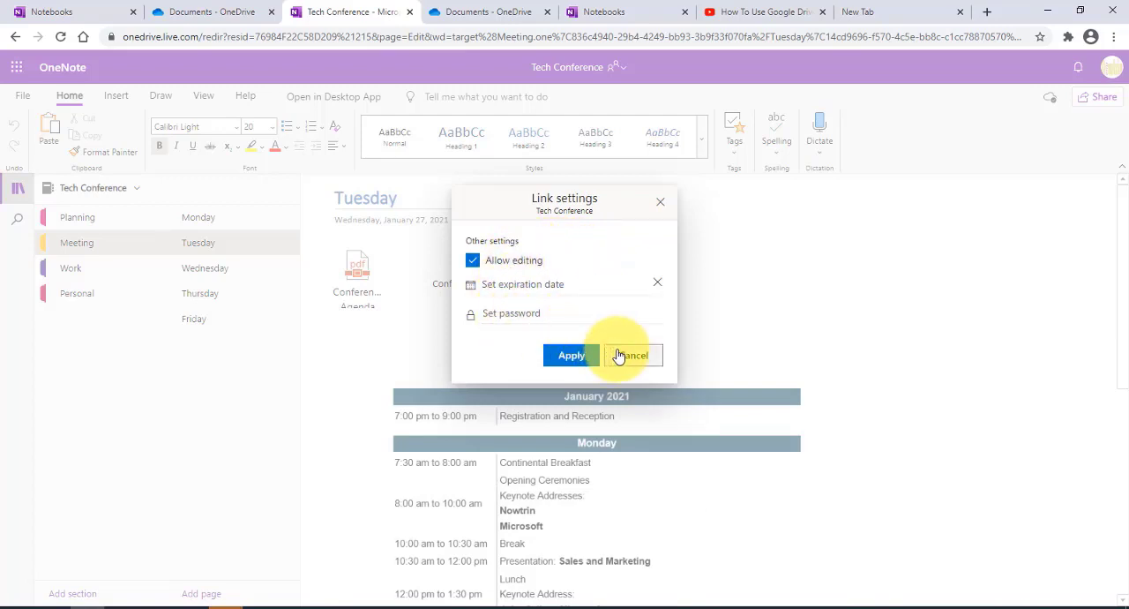
click(565, 353)
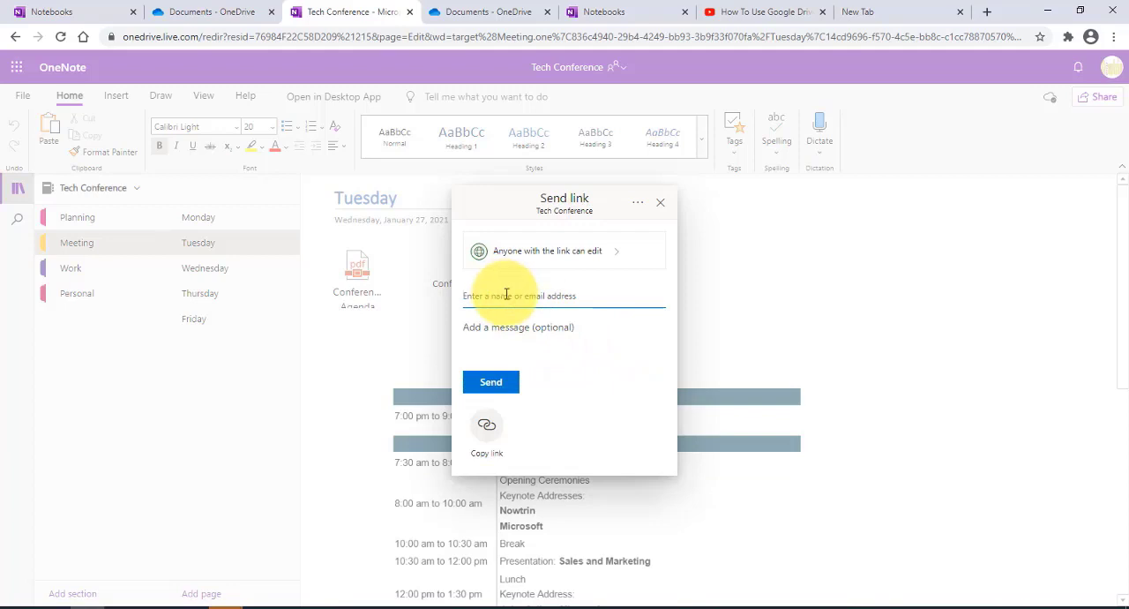
Step: Enter the recipient's e-mail address, send the anyone-can-edit link from OneNote, and close the sharing dialog
right_click(507, 293)
click(525, 395)
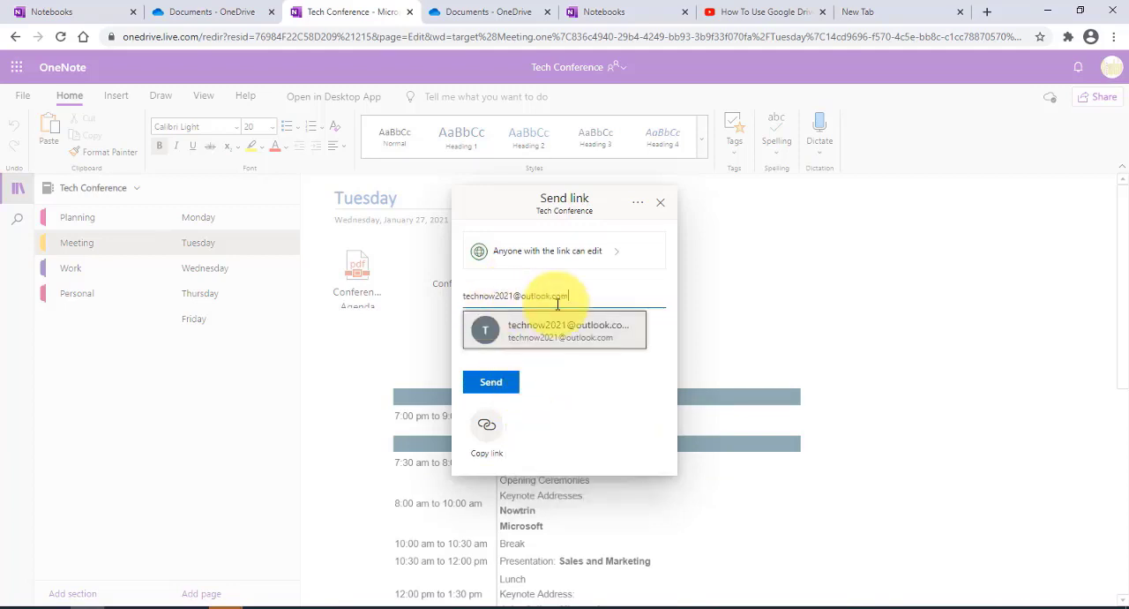
click(572, 326)
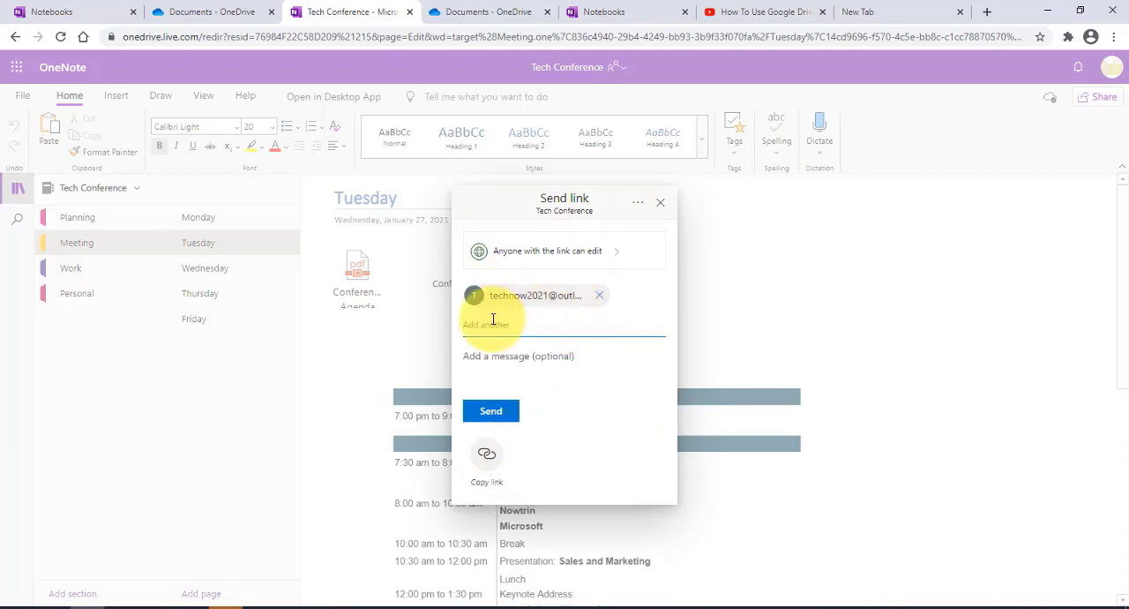
click(490, 412)
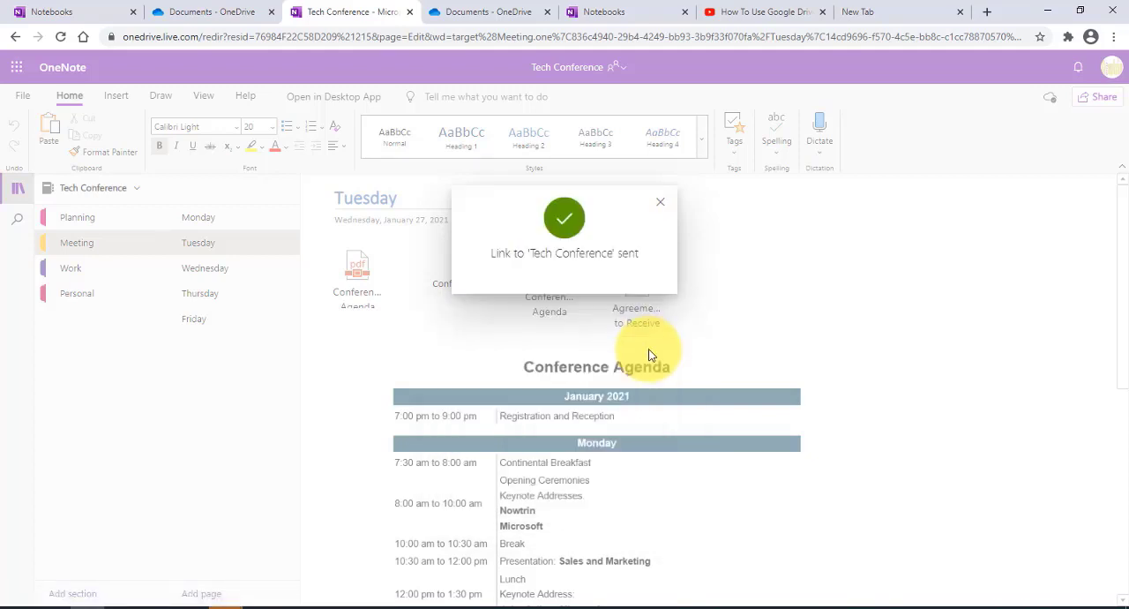
click(658, 199)
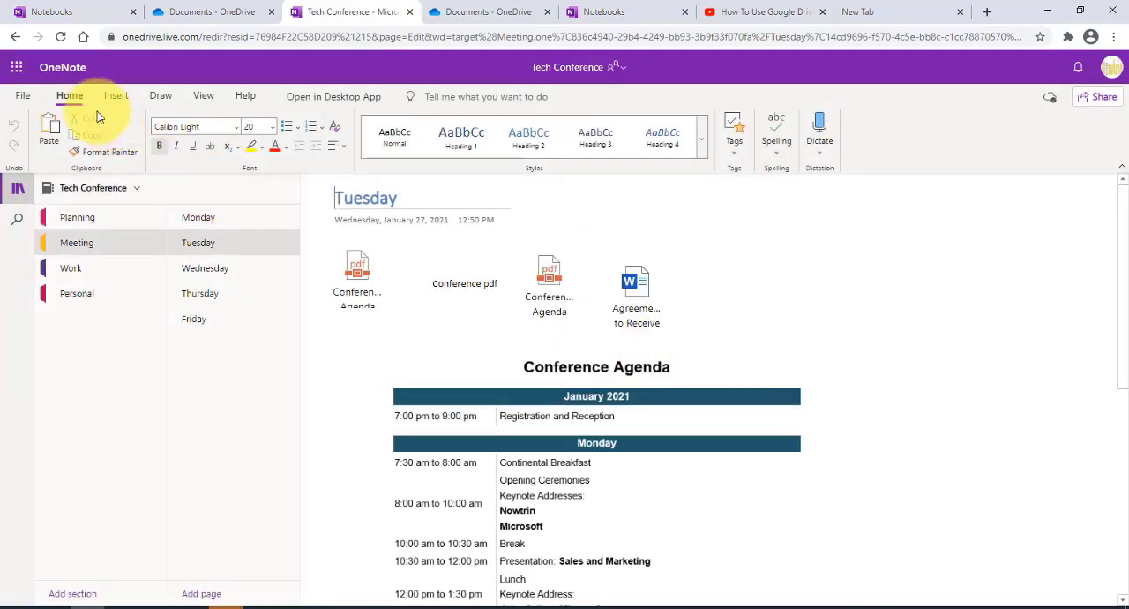
click(22, 95)
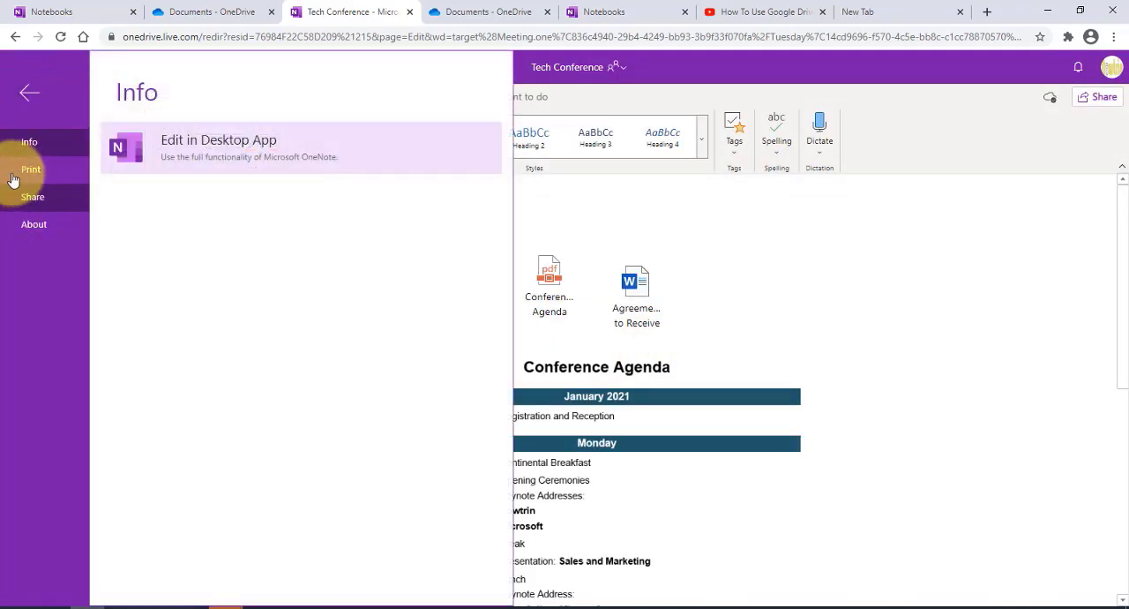
click(926, 280)
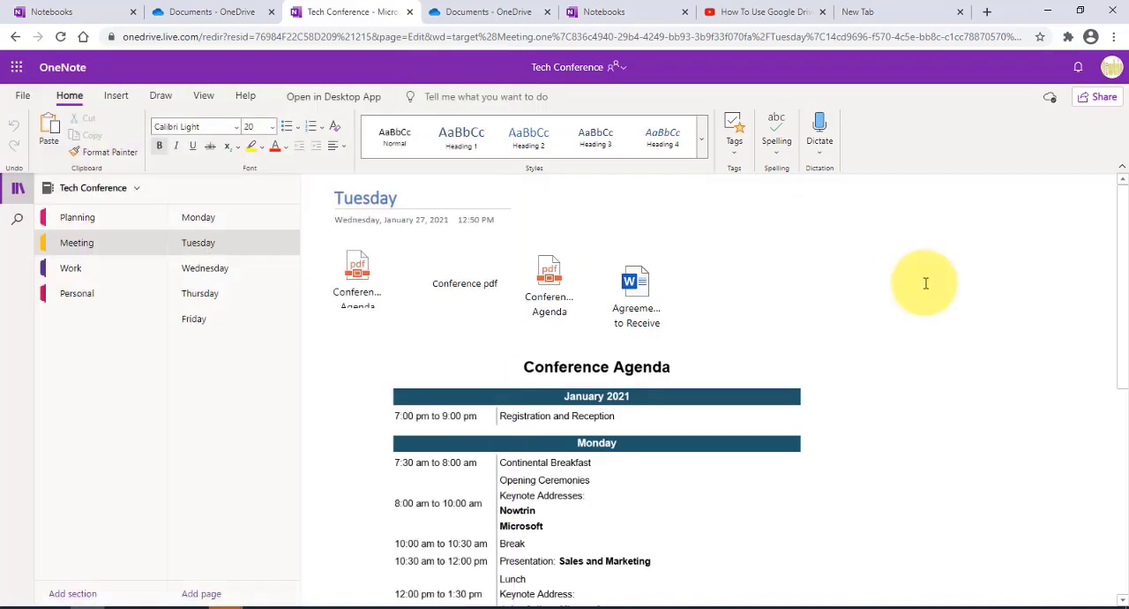